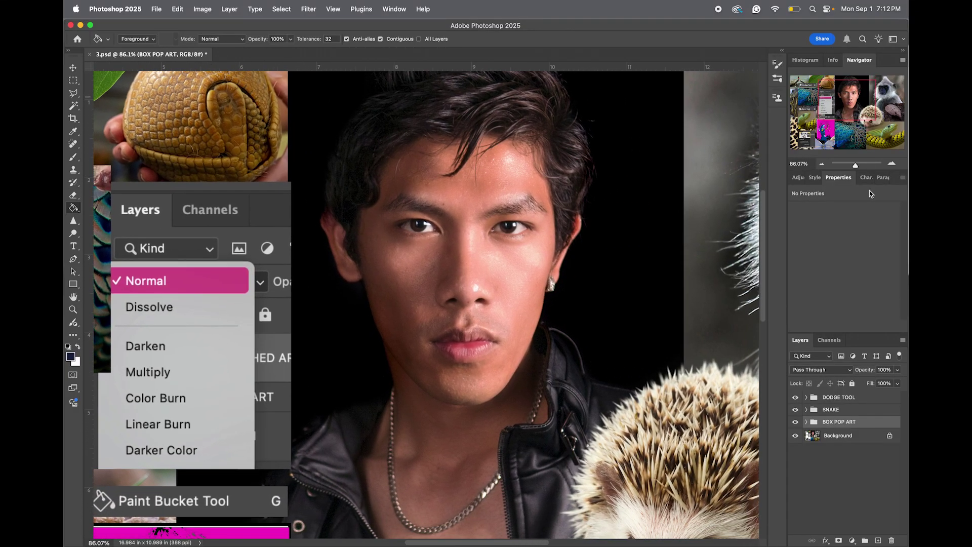
Zoom out to the full collage and switch the BOX POP ART group's blending to Normal
{"action": "left_click_drag", "start_coordinate": [855, 167], "coordinate": [855, 167]}
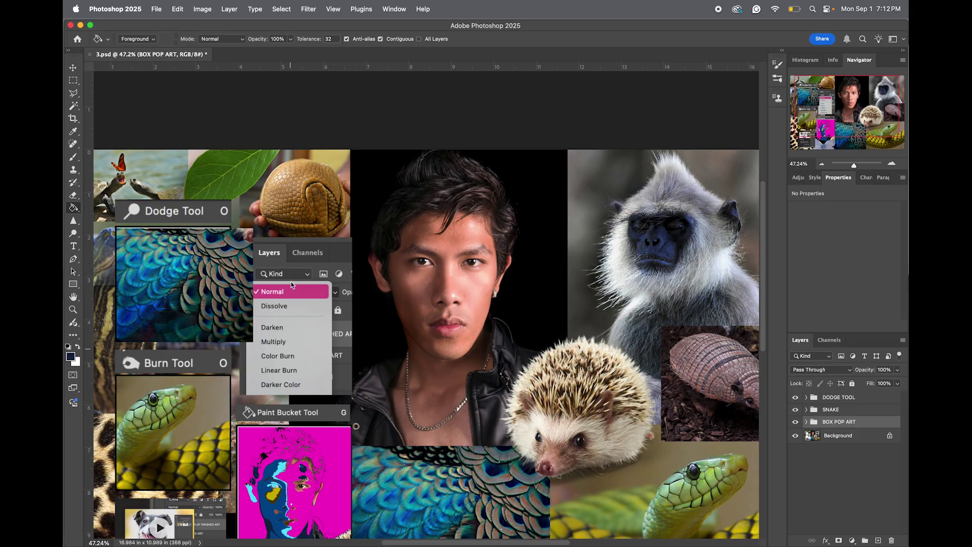
{"action": "left_click", "coordinate": [850, 372]}
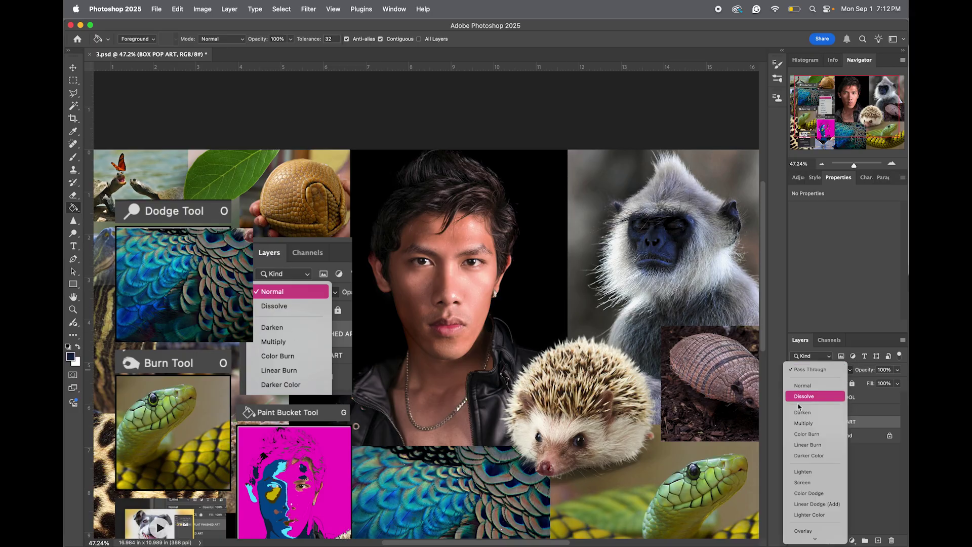
{"action": "left_click", "coordinate": [817, 388]}
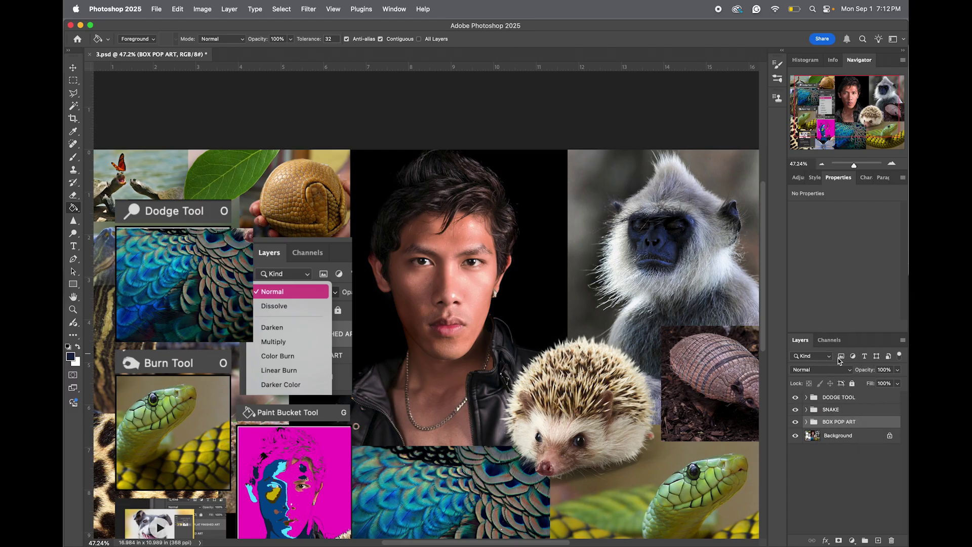
{"action": "left_click", "coordinate": [836, 436]}
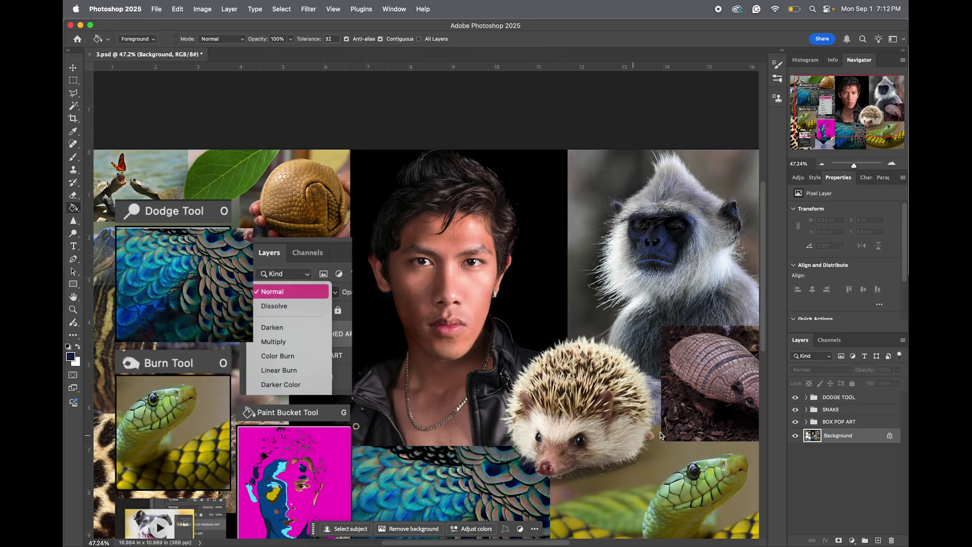
{"action": "scroll", "coordinate": [455, 299], "scroll_direction": "down", "scroll_amount": 5}
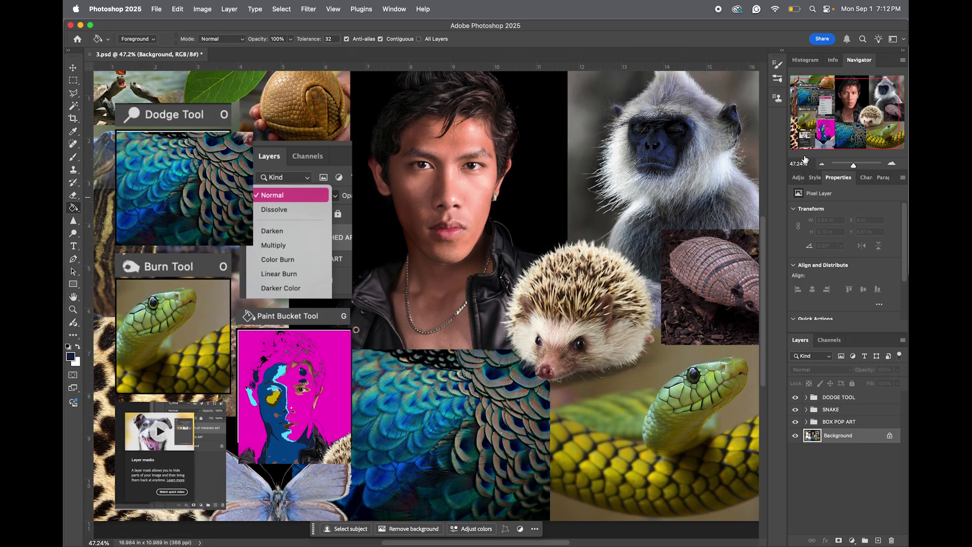
{"action": "left_click_drag", "start_coordinate": [826, 130], "coordinate": [831, 127]}
Hide the contextual task bar and copy the bottom-right snake photo onto a new layer
{"action": "left_click", "coordinate": [73, 80]}
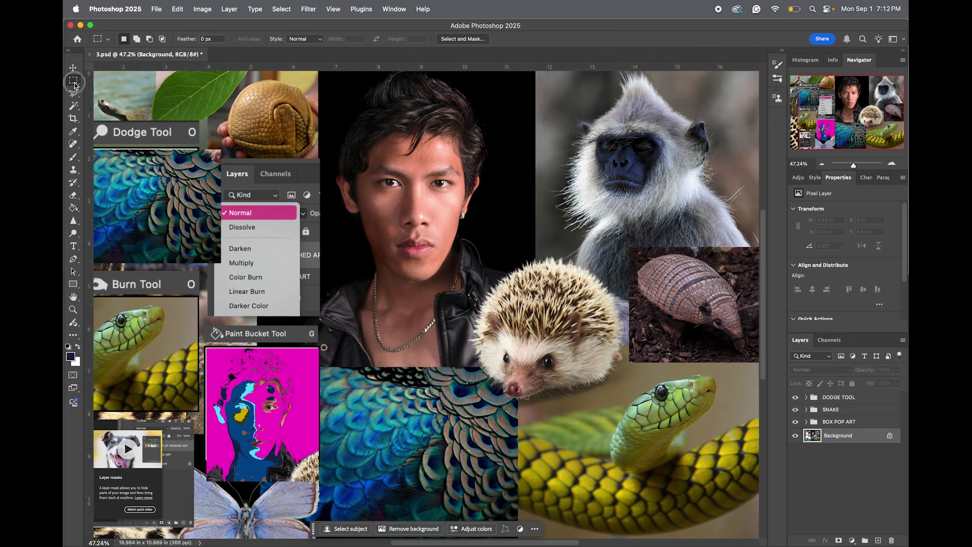
{"action": "scroll", "coordinate": [540, 422], "scroll_direction": "down", "scroll_amount": 2}
{"action": "scroll", "coordinate": [540, 423], "scroll_direction": "down", "scroll_amount": 1}
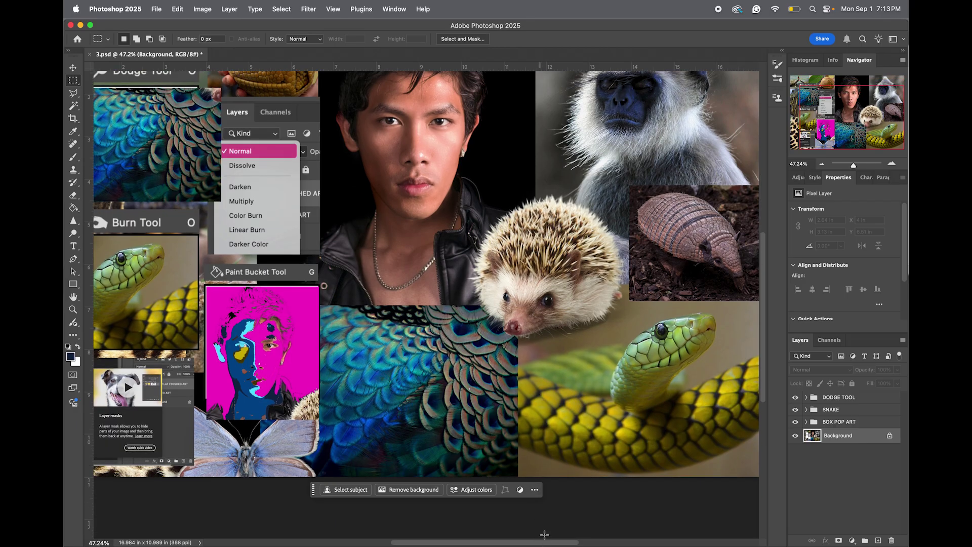
{"action": "left_click", "coordinate": [535, 490]}
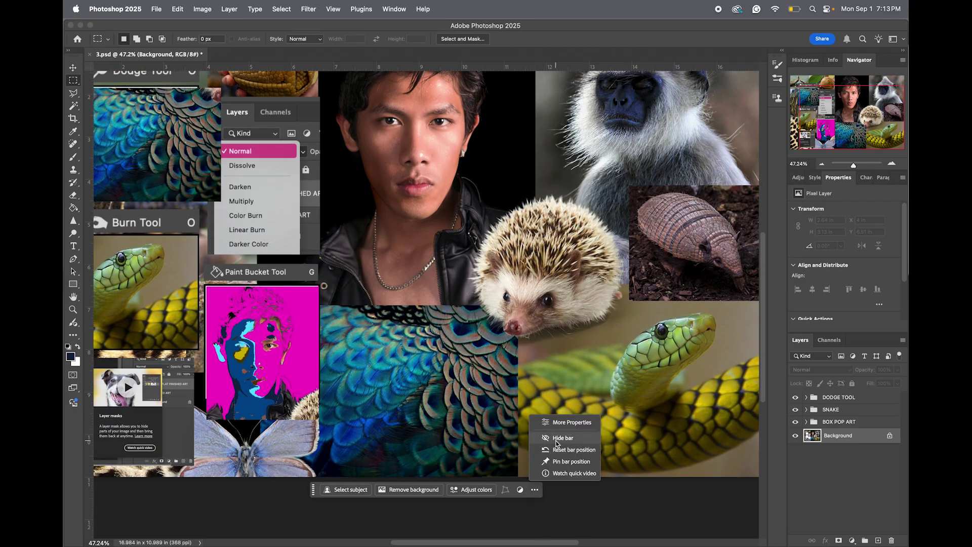
{"action": "left_click", "coordinate": [559, 438]}
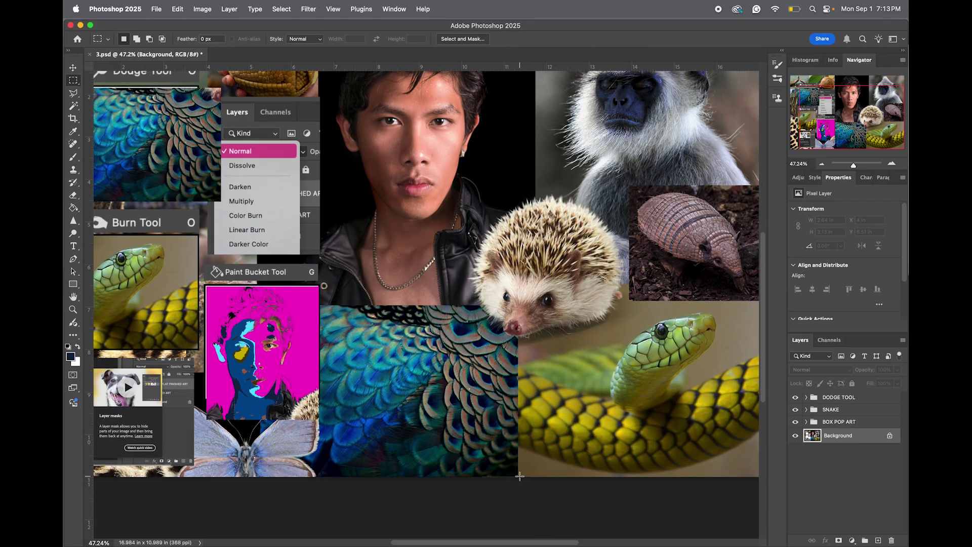
{"action": "left_click_drag", "start_coordinate": [519, 475], "coordinate": [738, 302]}
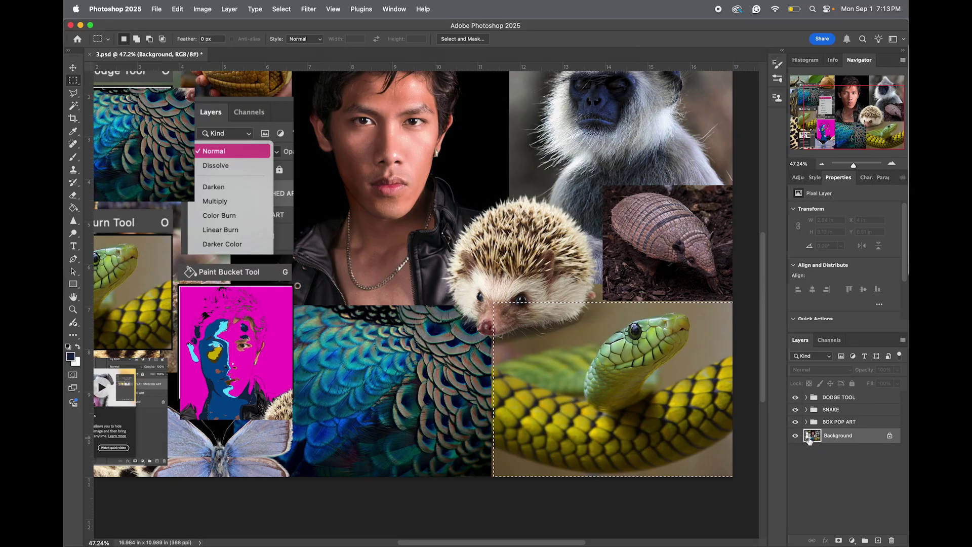
{"action": "key", "text": "super+c"}
{"action": "key", "text": "super+v"}
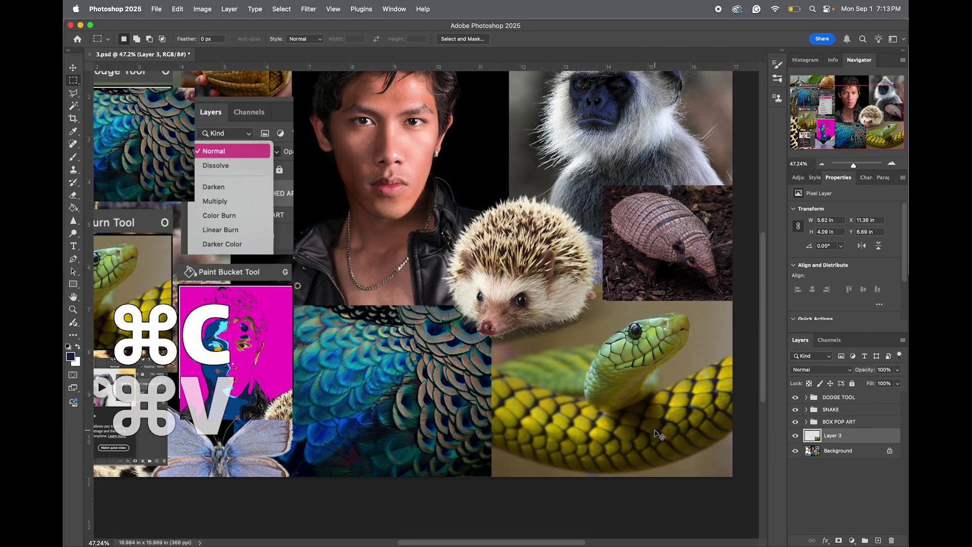
Rename the new Layer 3 to SNAKE
{"action": "double_click", "coordinate": [832, 436]}
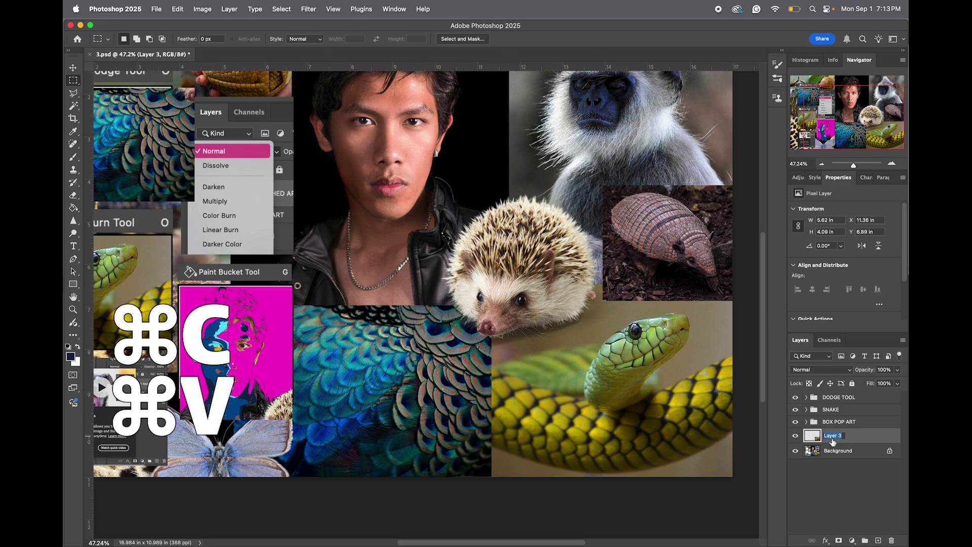
{"action": "type", "text": "SNAKE"}
{"action": "key", "text": "Return"}
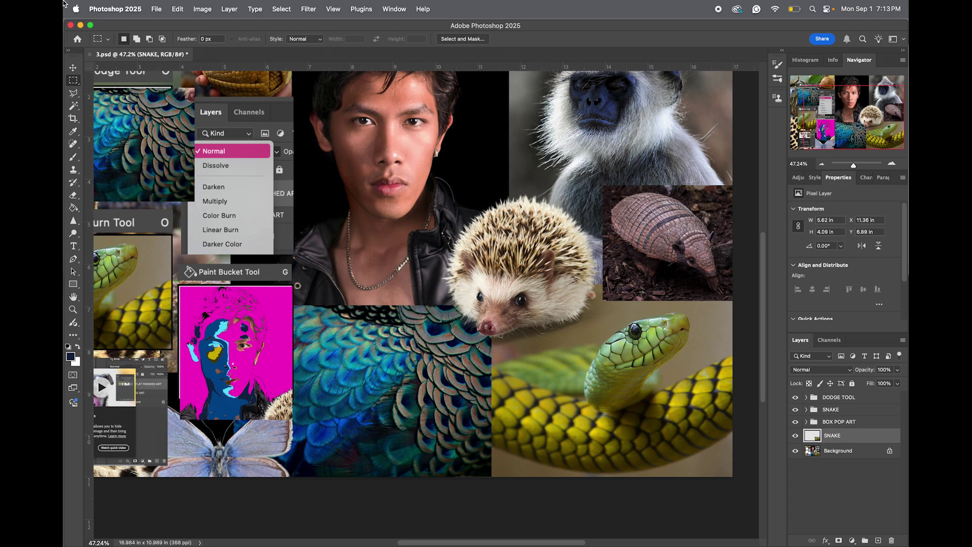
Move the SNAKE layer up over the portrait and set its blend mode to Multiply
{"action": "left_click", "coordinate": [73, 67]}
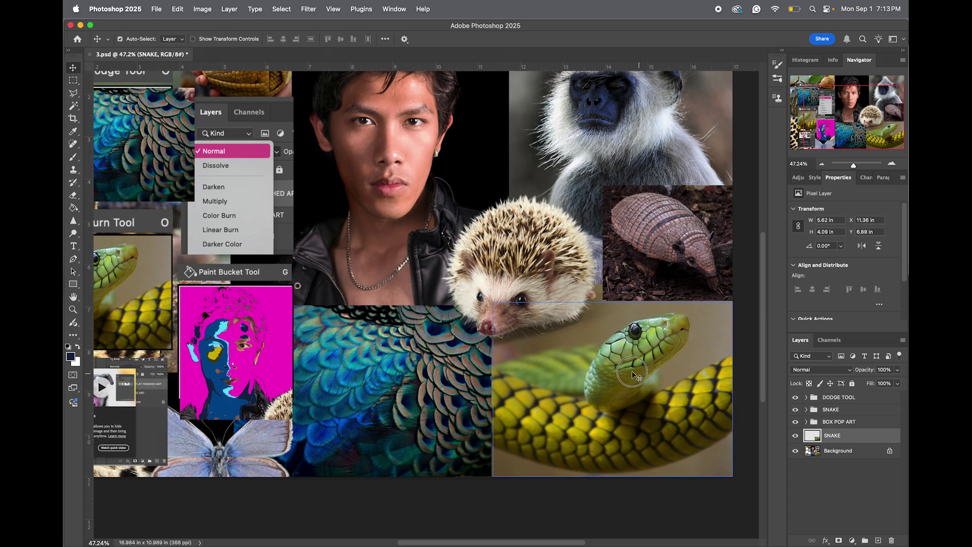
{"action": "left_click_drag", "start_coordinate": [624, 357], "coordinate": [381, 235]}
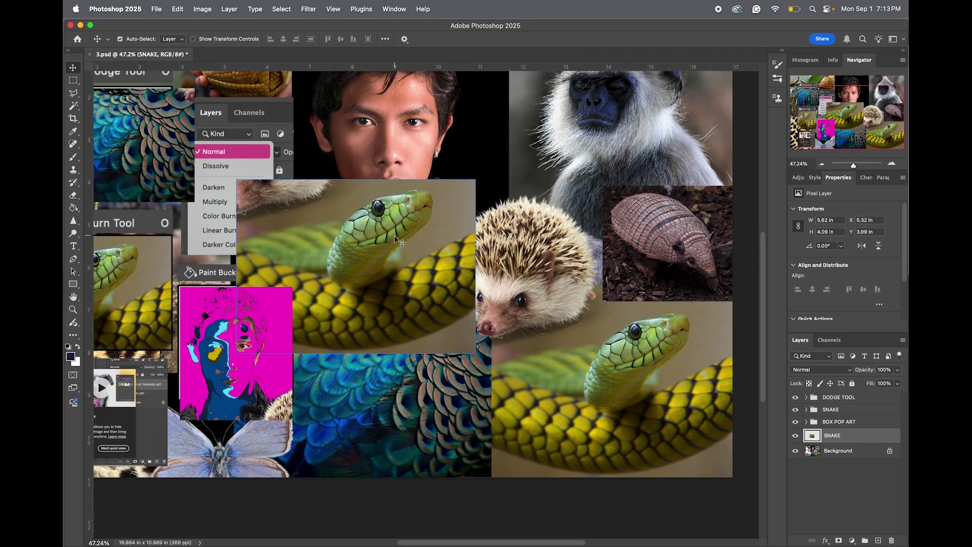
{"action": "left_click", "coordinate": [819, 370]}
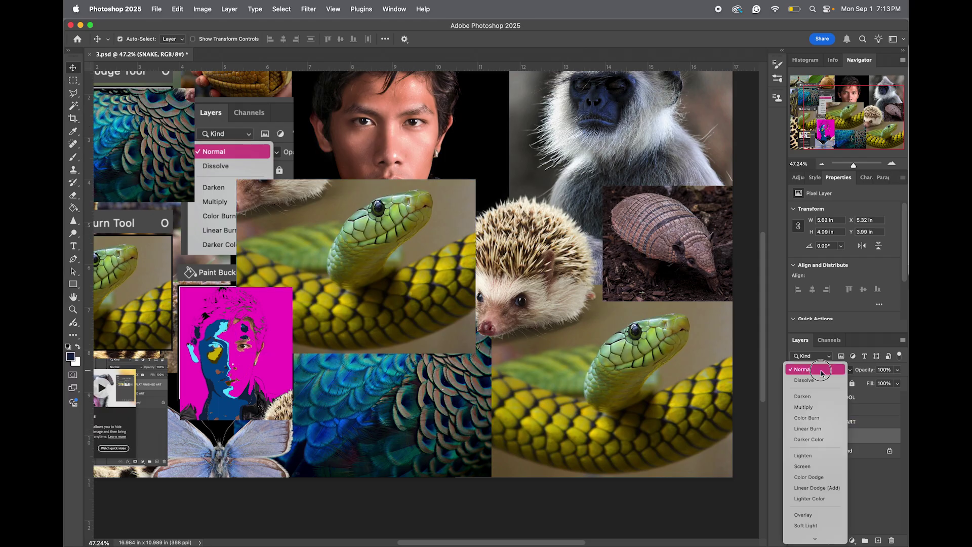
{"action": "left_click", "coordinate": [811, 408]}
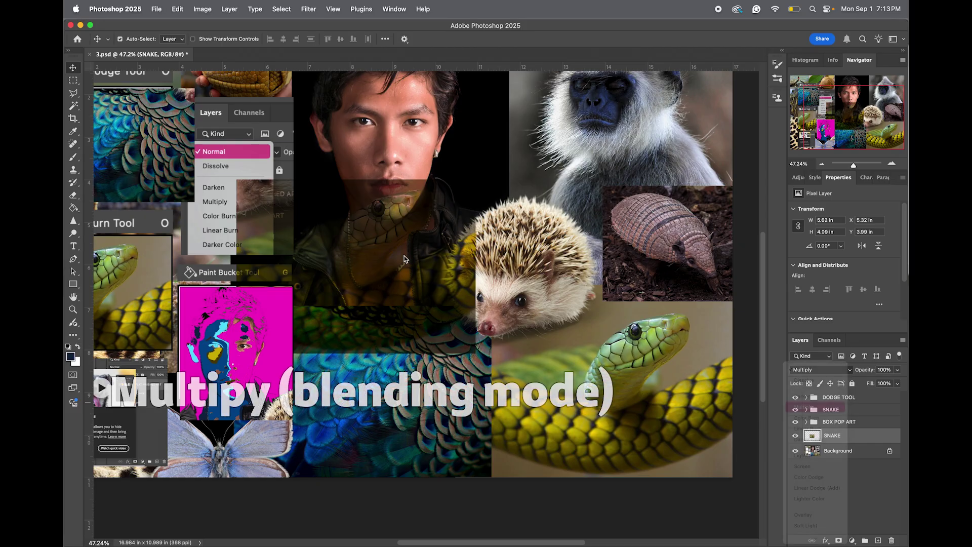
{"action": "left_click_drag", "start_coordinate": [380, 222], "coordinate": [372, 145]}
Scale the snake to about 3.76 × 2.73 in, positioned over the eye, nose and mouth
{"action": "key", "text": "super+t"}
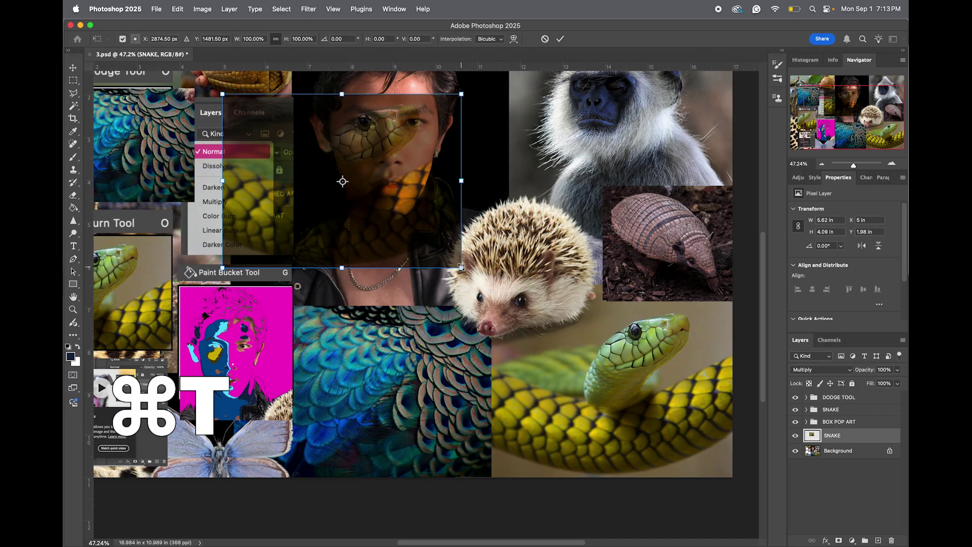
{"action": "left_click_drag", "start_coordinate": [461, 267], "coordinate": [410, 217]}
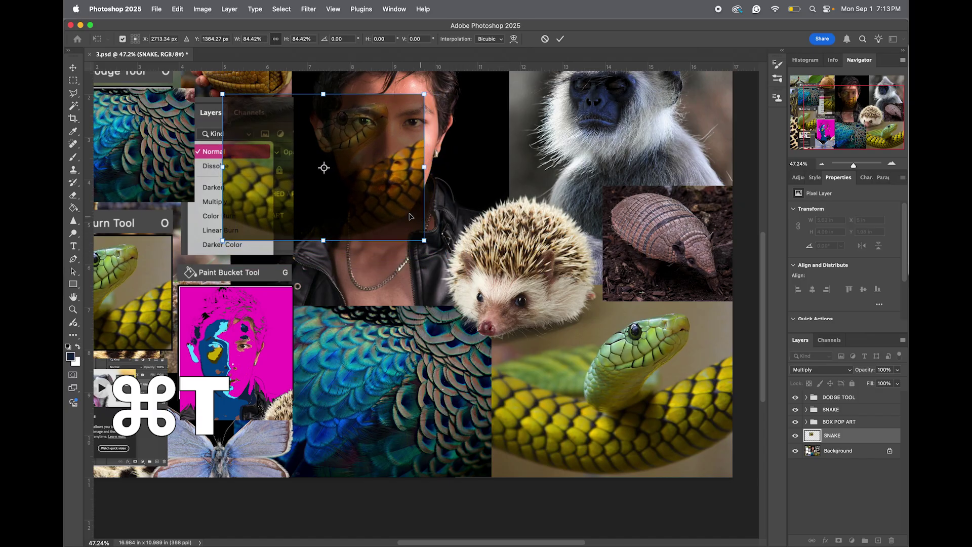
{"action": "left_click_drag", "start_coordinate": [349, 135], "coordinate": [372, 137]}
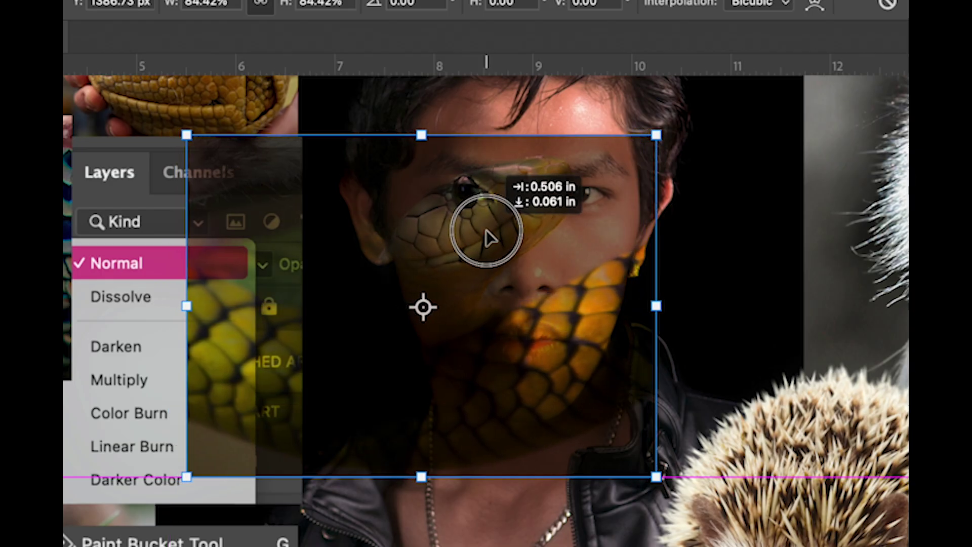
{"action": "left_click_drag", "start_coordinate": [654, 136], "coordinate": [605, 169]}
{"action": "left_click_drag", "start_coordinate": [430, 258], "coordinate": [463, 231]}
{"action": "left_click_drag", "start_coordinate": [640, 446], "coordinate": [593, 403]}
{"action": "left_click_drag", "start_coordinate": [459, 210], "coordinate": [487, 219]}
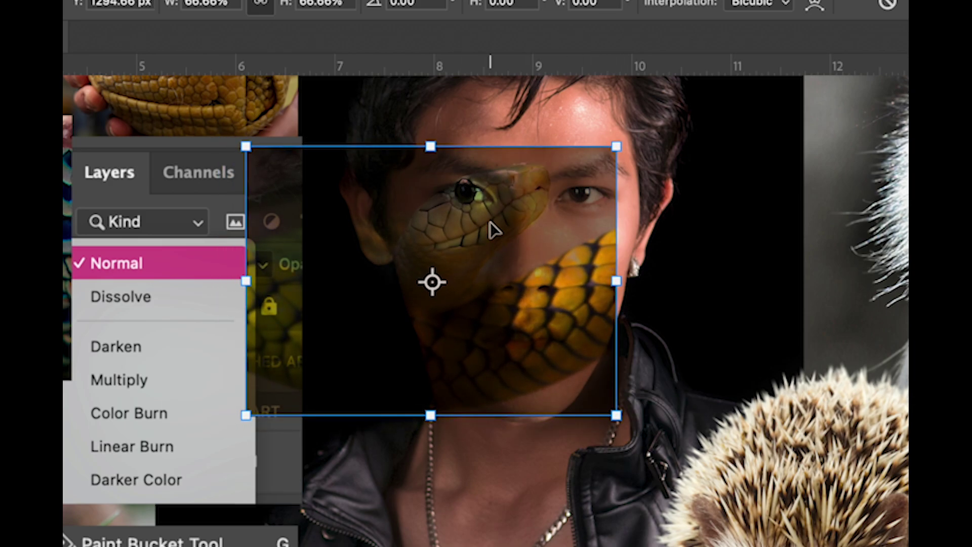
{"action": "key", "text": "Return"}
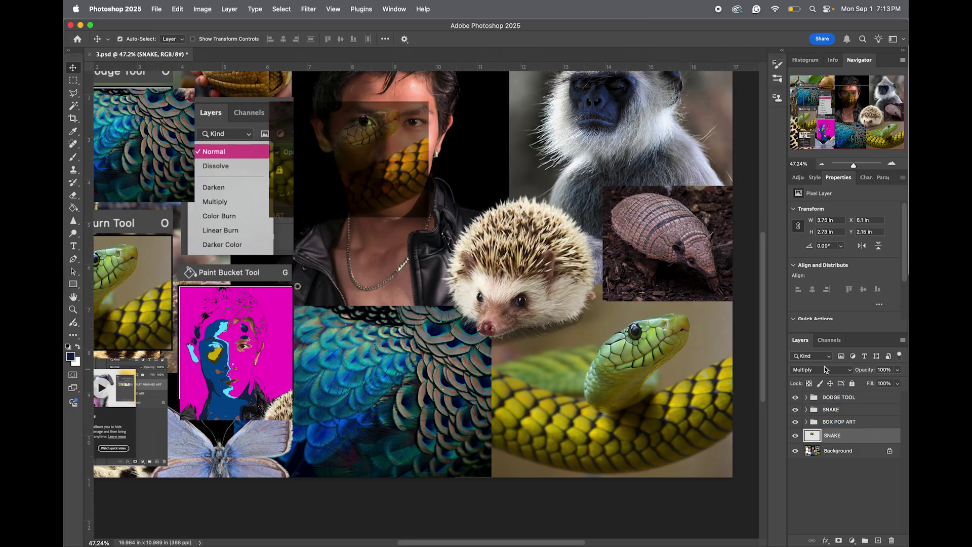
{"action": "left_click", "coordinate": [821, 369]}
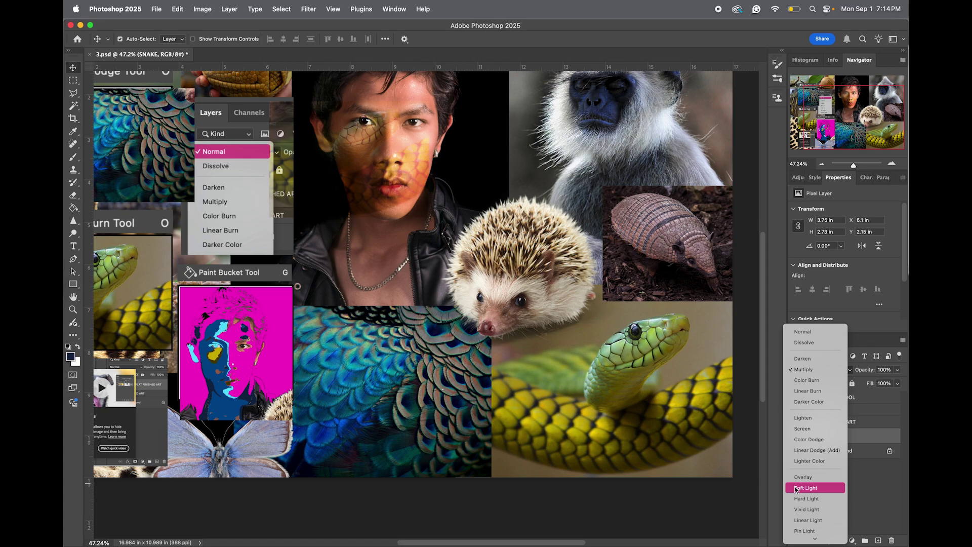
{"action": "key", "text": "Escape"}
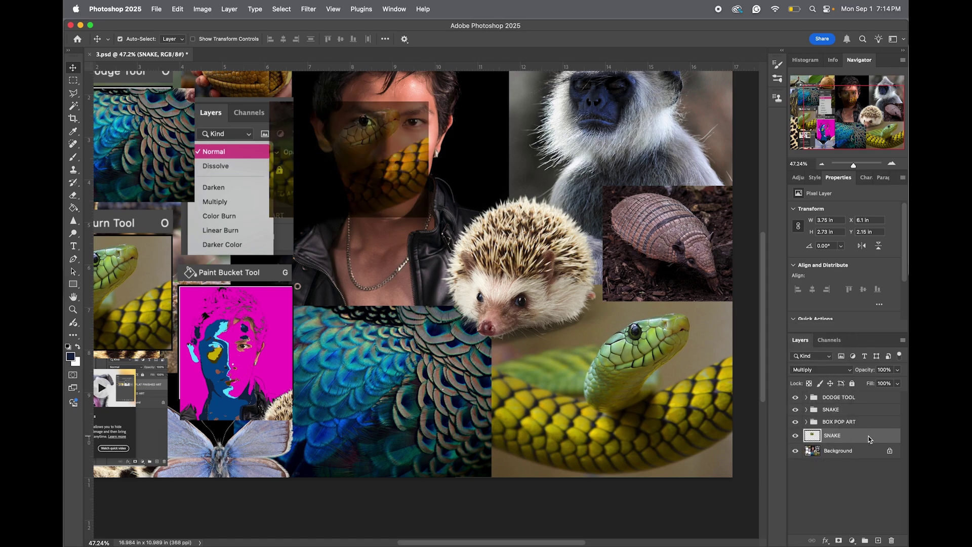
Duplicate SNAKE as 'SNAKE - NORMAL' and set the copy to Normal blending
{"action": "right_click", "coordinate": [839, 438]}
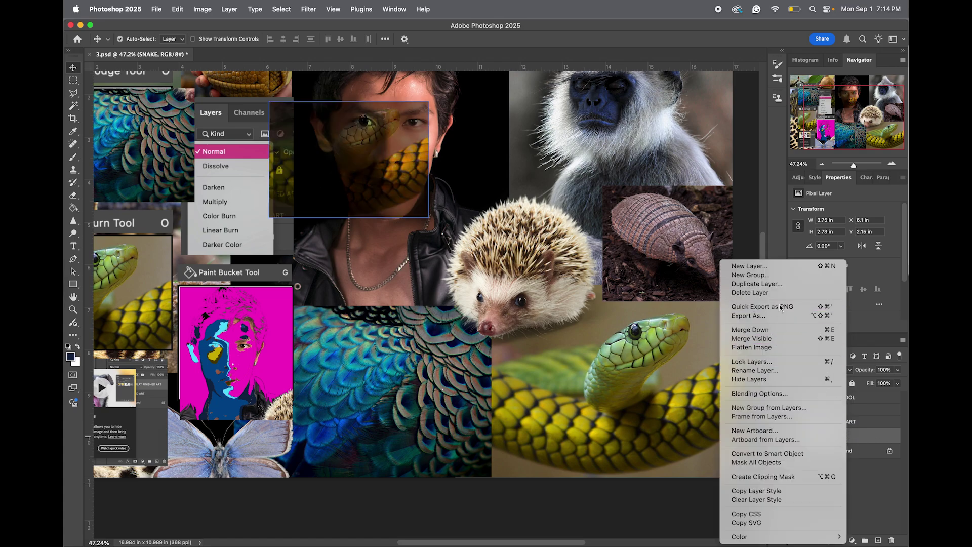
{"action": "left_click", "coordinate": [757, 283]}
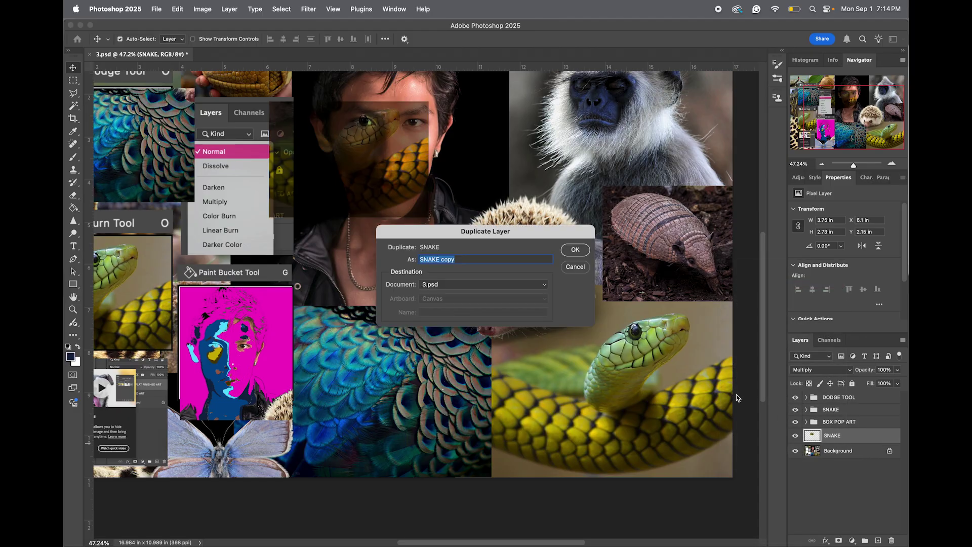
{"action": "double_click", "coordinate": [451, 259]}
{"action": "type", "text": "- NORMAL"}
{"action": "left_click", "coordinate": [585, 253]}
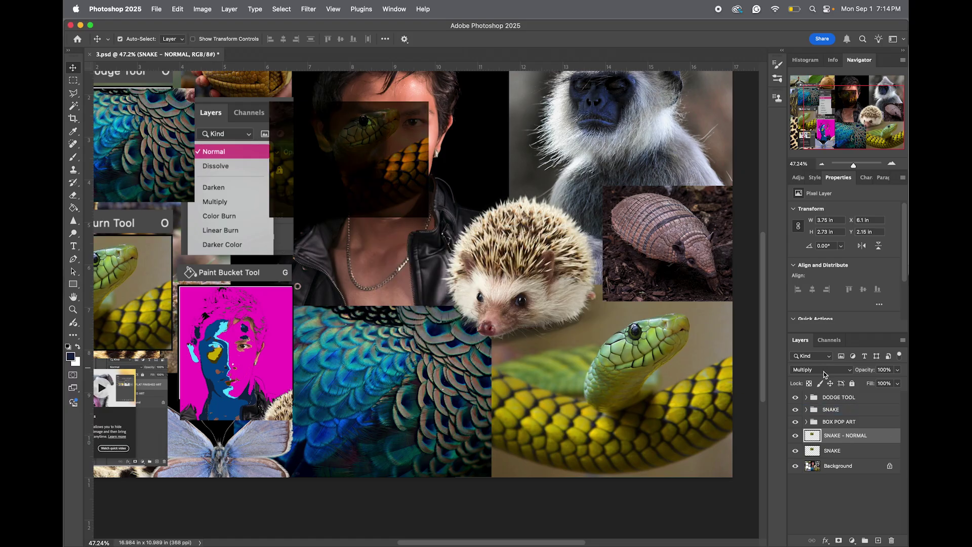
{"action": "left_click", "coordinate": [823, 371]}
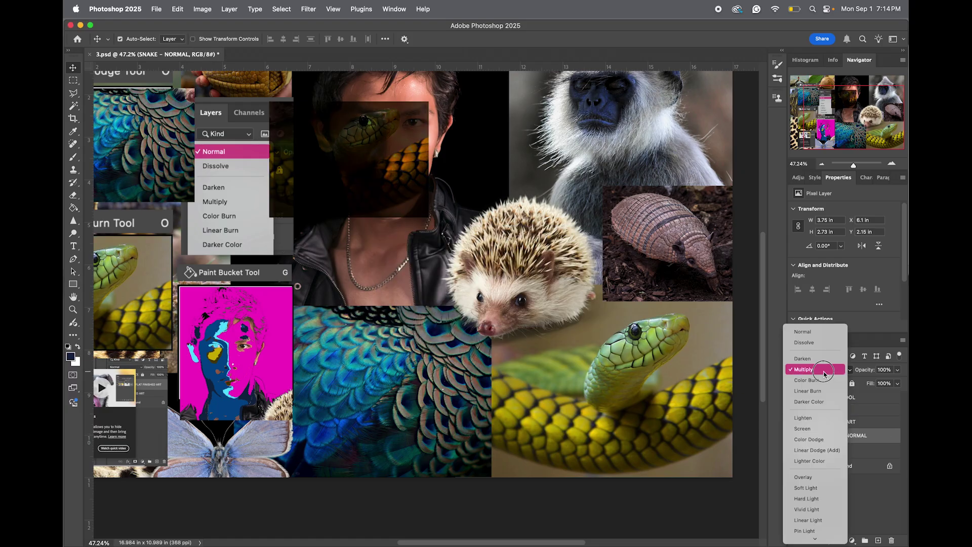
{"action": "left_click", "coordinate": [823, 331]}
Hide the original SNAKE layer and zoom toward the snake-covered face
{"action": "left_click", "coordinate": [832, 452]}
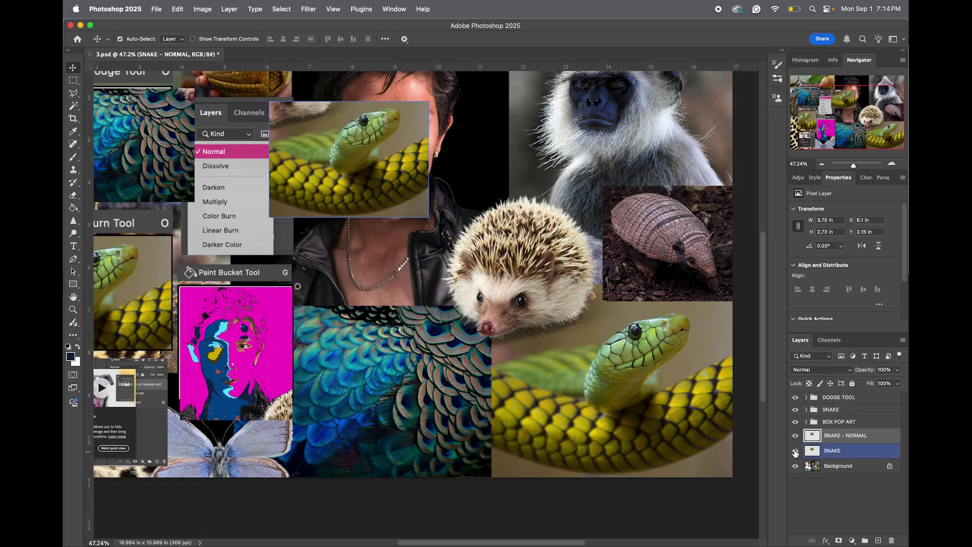
{"action": "left_click", "coordinate": [795, 450]}
{"action": "left_click_drag", "start_coordinate": [854, 166], "coordinate": [856, 168]}
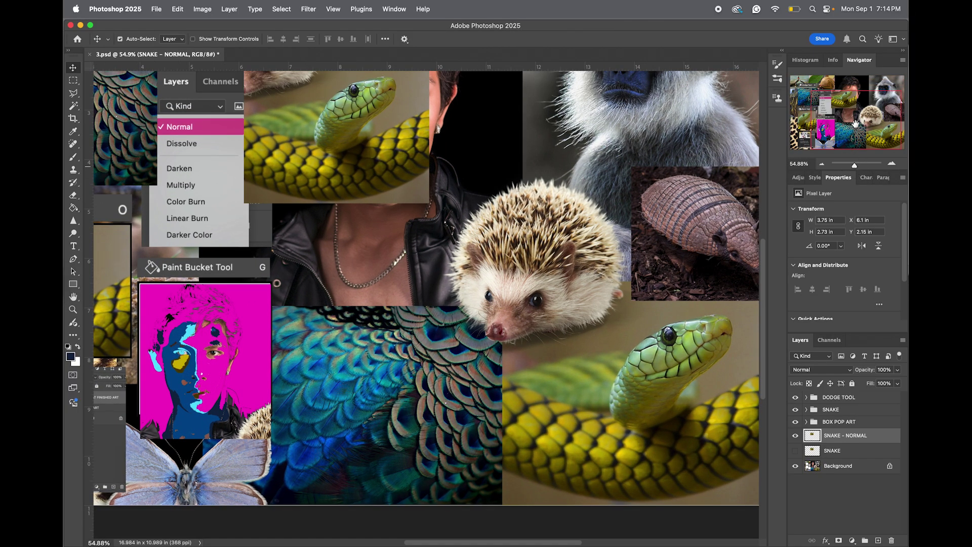
{"action": "left_click_drag", "start_coordinate": [856, 127], "coordinate": [852, 116]}
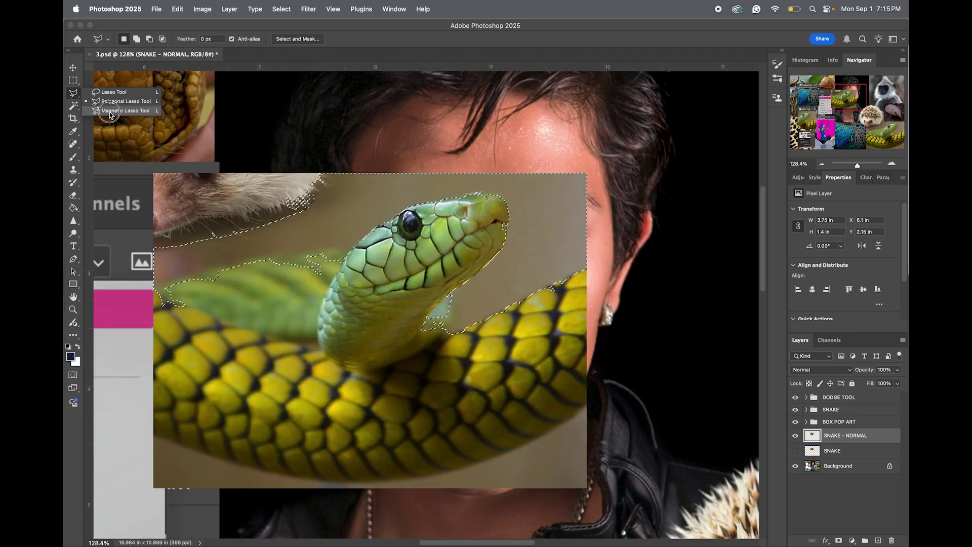
Outline the snake's head and coil top with the Magnetic Lasso, deleting misplaced points
{"action": "left_click", "coordinate": [109, 112]}
{"action": "key", "text": "super+d"}
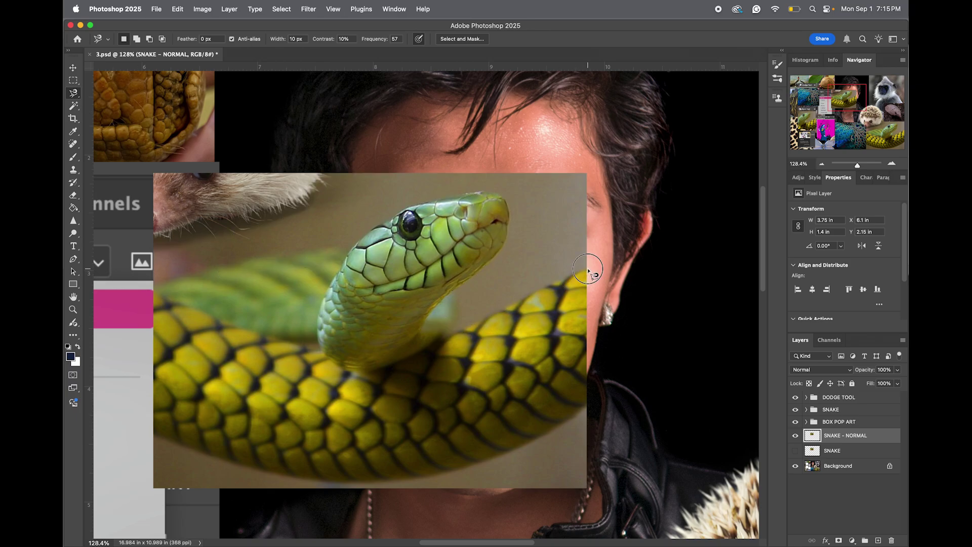
{"action": "left_click", "coordinate": [586, 269]}
{"action": "left_click", "coordinate": [483, 268]}
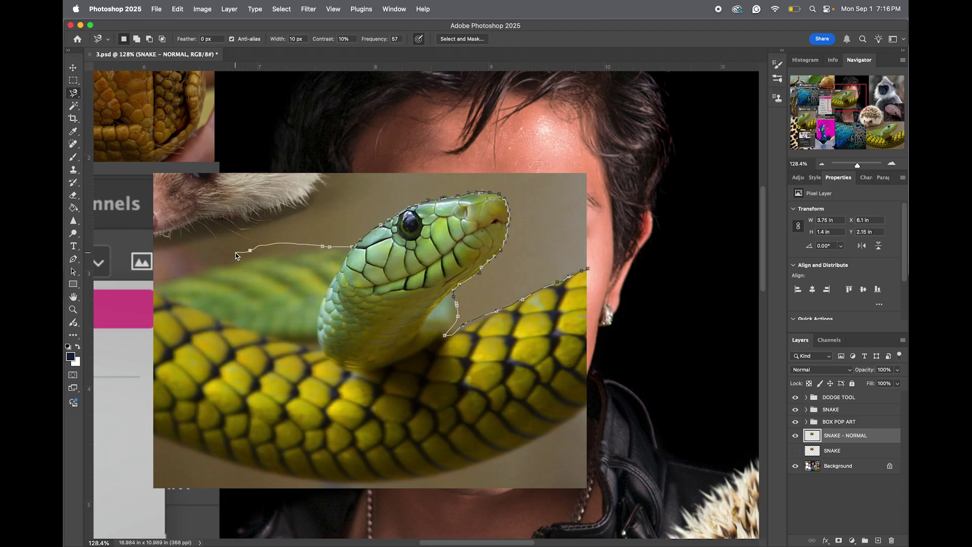
{"action": "key", "text": "Delete"}
{"action": "left_click", "coordinate": [295, 256]}
{"action": "key", "text": "Delete"}
{"action": "key", "text": "Delete"}
{"action": "mouse_move", "coordinate": [177, 275]}
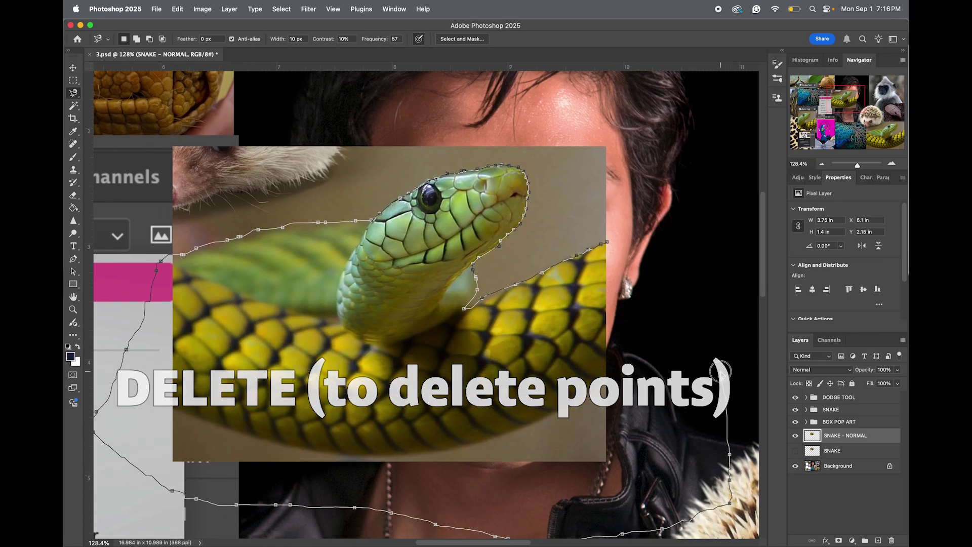
{"action": "double_click", "coordinate": [721, 373]}
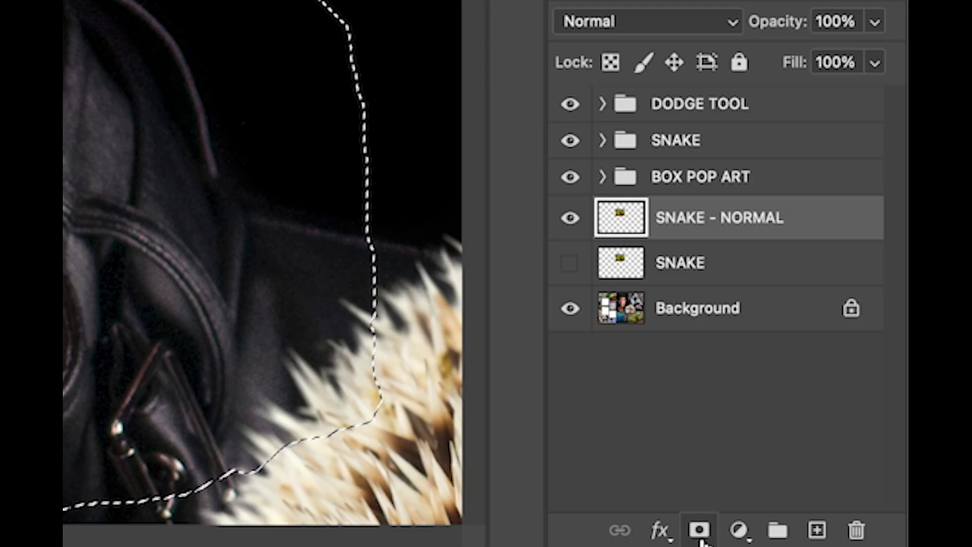
Add a layer mask from the selection and set up a hard-edged white brush
{"action": "left_click", "coordinate": [838, 540]}
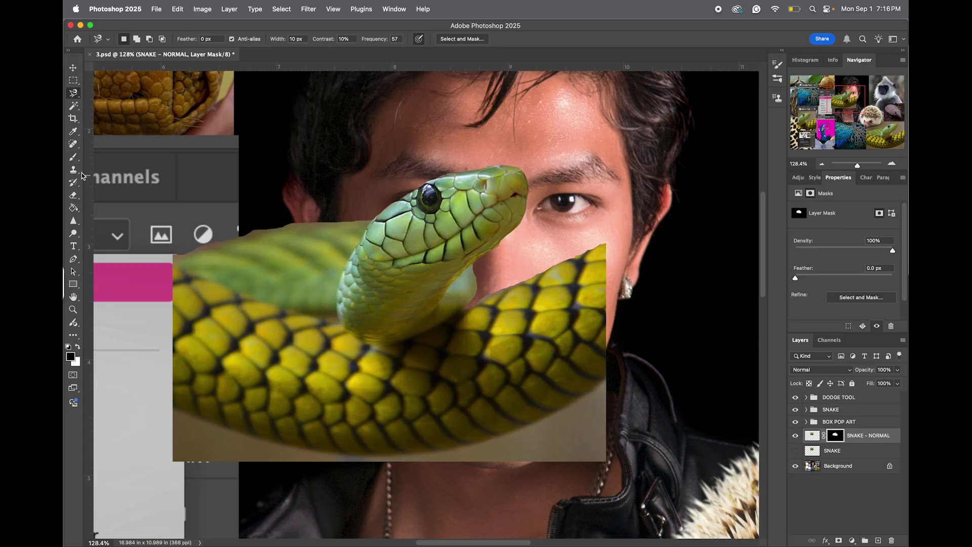
{"action": "left_click", "coordinate": [73, 157]}
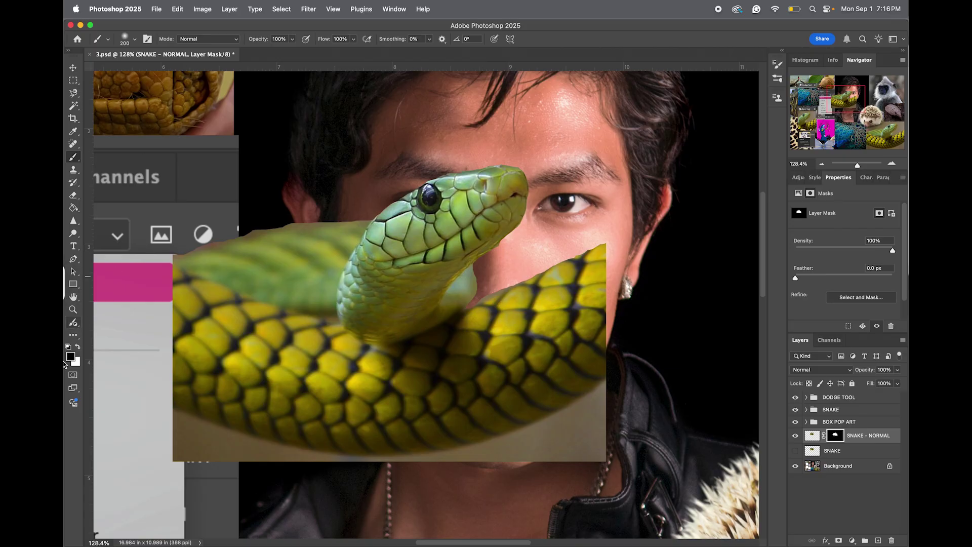
{"action": "left_click", "coordinate": [78, 347]}
{"action": "right_click", "coordinate": [530, 229]}
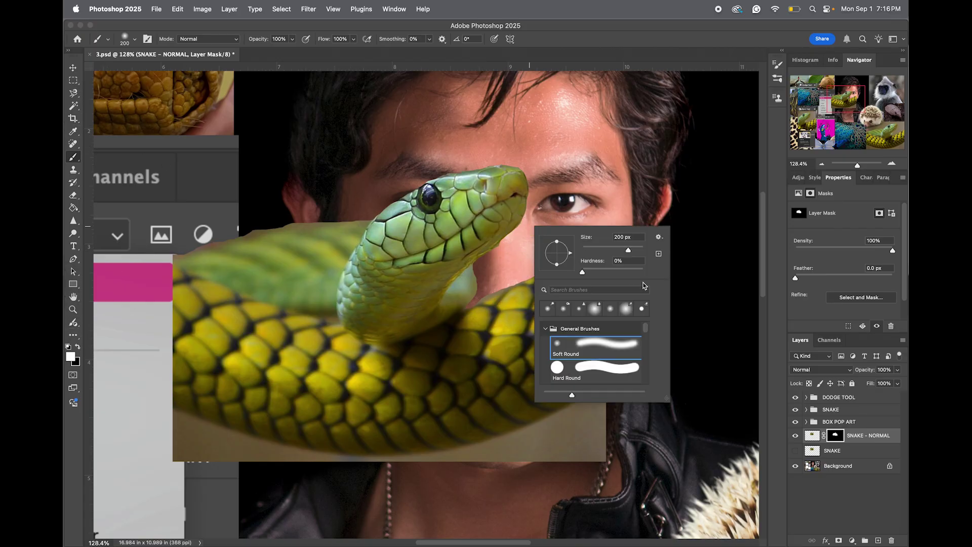
{"action": "left_click_drag", "start_coordinate": [628, 272], "coordinate": [642, 272]}
{"action": "key", "text": "Return"}
Undo a test dab, then paint black to hide the pale neck edge over the cheek
{"action": "left_click", "coordinate": [506, 254]}
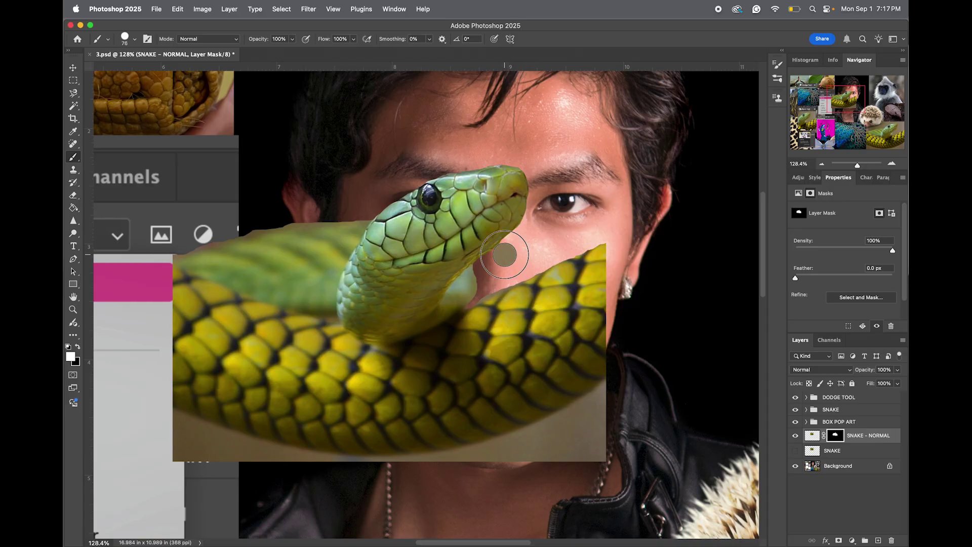
{"action": "key", "text": "x"}
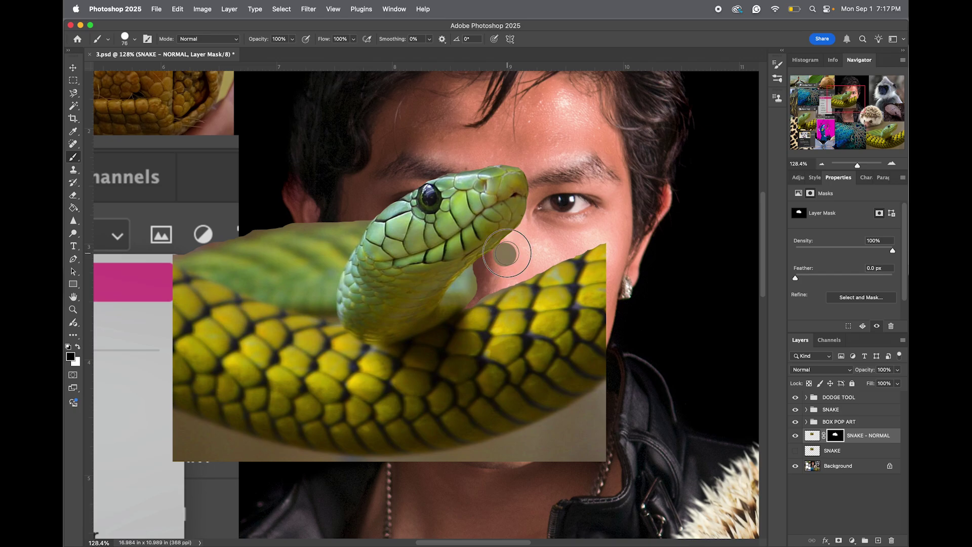
{"action": "key", "text": "super+z"}
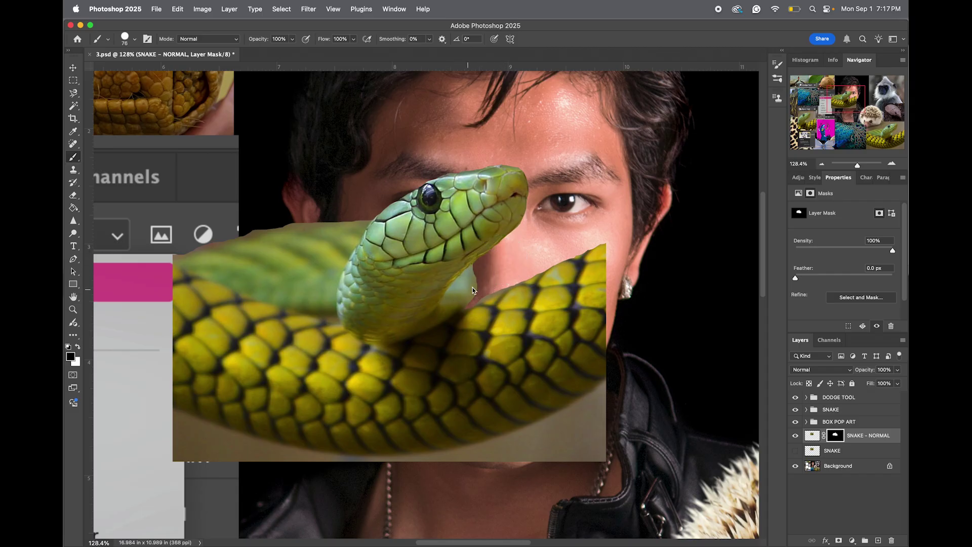
{"action": "mouse_move", "coordinate": [473, 291]}
{"action": "left_mouse_down"}
{"action": "mouse_move", "coordinate": [482, 272]}
{"action": "mouse_move", "coordinate": [451, 293]}
{"action": "mouse_move", "coordinate": [482, 280]}
{"action": "left_mouse_up"}
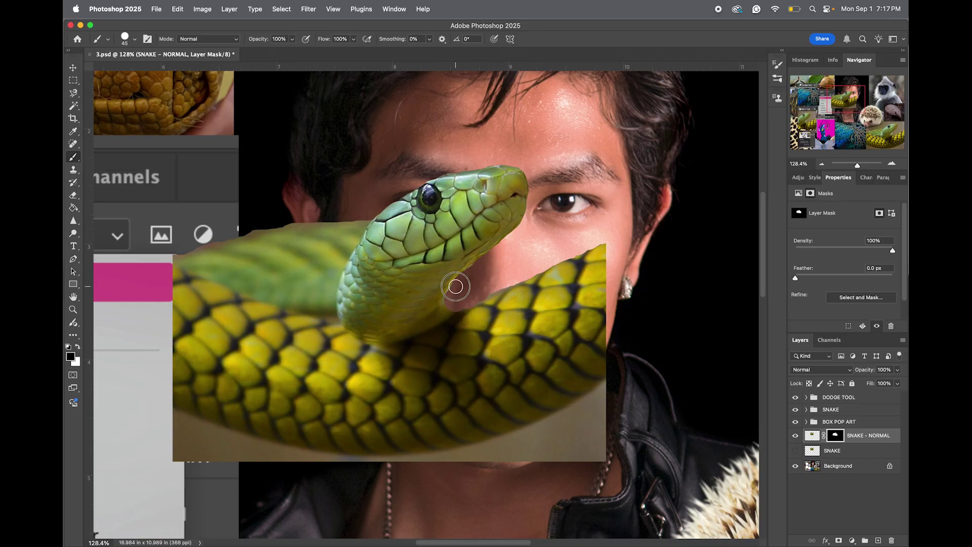
Paint black on the mask to hide the yellow coil over the cheek, nose, mouth and chin
{"action": "key", "text": "bracketleft"}
{"action": "key", "text": "bracketleft"}
{"action": "key", "text": "bracketleft"}
{"action": "left_click_drag", "start_coordinate": [449, 314], "coordinate": [590, 264]}
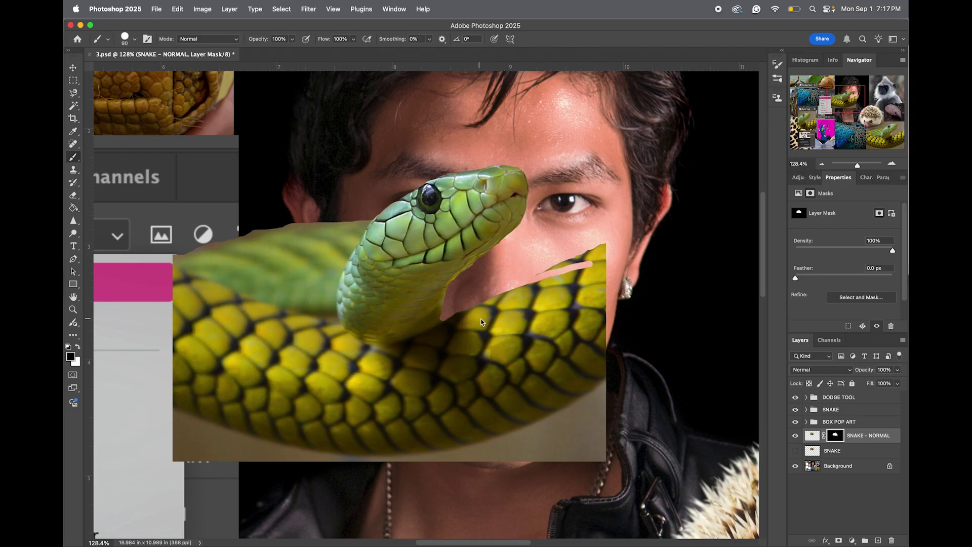
{"action": "mouse_move", "coordinate": [610, 254]}
{"action": "left_mouse_down"}
{"action": "mouse_move", "coordinate": [588, 306]}
{"action": "mouse_move", "coordinate": [603, 247]}
{"action": "mouse_move", "coordinate": [575, 253]}
{"action": "mouse_move", "coordinate": [546, 292]}
{"action": "mouse_move", "coordinate": [520, 307]}
{"action": "mouse_move", "coordinate": [498, 301]}
{"action": "mouse_move", "coordinate": [464, 319]}
{"action": "mouse_move", "coordinate": [461, 338]}
{"action": "mouse_move", "coordinate": [443, 351]}
{"action": "mouse_move", "coordinate": [467, 330]}
{"action": "mouse_move", "coordinate": [404, 364]}
{"action": "mouse_move", "coordinate": [352, 375]}
{"action": "mouse_move", "coordinate": [443, 348]}
{"action": "mouse_move", "coordinate": [466, 328]}
{"action": "mouse_move", "coordinate": [394, 366]}
{"action": "mouse_move", "coordinate": [467, 312]}
{"action": "left_mouse_up"}
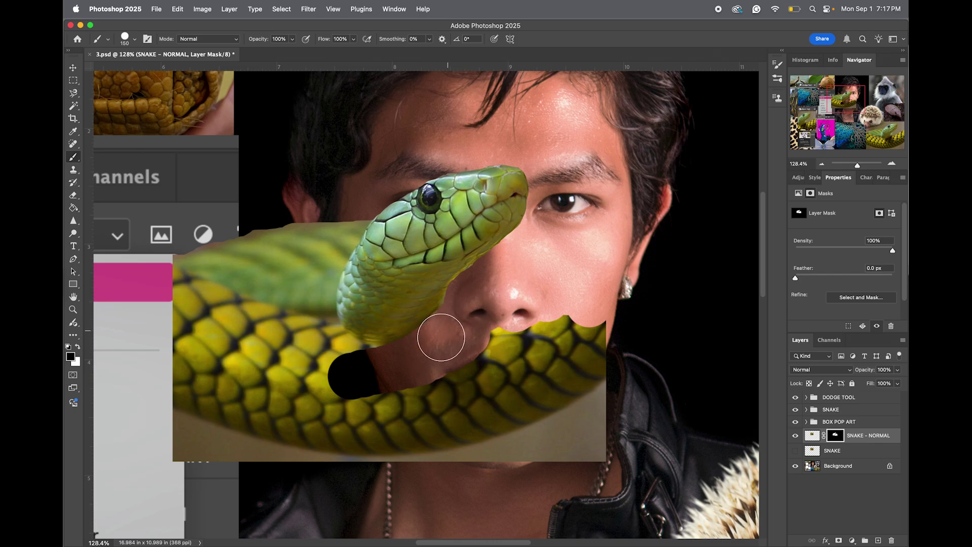
{"action": "key", "text": "super+shift+4"}
{"action": "mouse_move", "coordinate": [473, 301]}
{"action": "left_mouse_down"}
{"action": "mouse_move", "coordinate": [467, 378]}
{"action": "mouse_move", "coordinate": [578, 307]}
{"action": "mouse_move", "coordinate": [570, 322]}
{"action": "mouse_move", "coordinate": [532, 304]}
{"action": "mouse_move", "coordinate": [631, 315]}
{"action": "mouse_move", "coordinate": [560, 361]}
{"action": "mouse_move", "coordinate": [515, 433]}
{"action": "mouse_move", "coordinate": [494, 478]}
{"action": "mouse_move", "coordinate": [529, 488]}
{"action": "mouse_move", "coordinate": [402, 464]}
{"action": "mouse_move", "coordinate": [415, 404]}
{"action": "mouse_move", "coordinate": [432, 395]}
{"action": "mouse_move", "coordinate": [341, 377]}
{"action": "mouse_move", "coordinate": [377, 369]}
{"action": "mouse_move", "coordinate": [353, 367]}
{"action": "mouse_move", "coordinate": [386, 371]}
{"action": "mouse_move", "coordinate": [360, 366]}
{"action": "mouse_move", "coordinate": [384, 368]}
{"action": "mouse_move", "coordinate": [326, 340]}
{"action": "mouse_move", "coordinate": [360, 362]}
{"action": "left_mouse_up"}
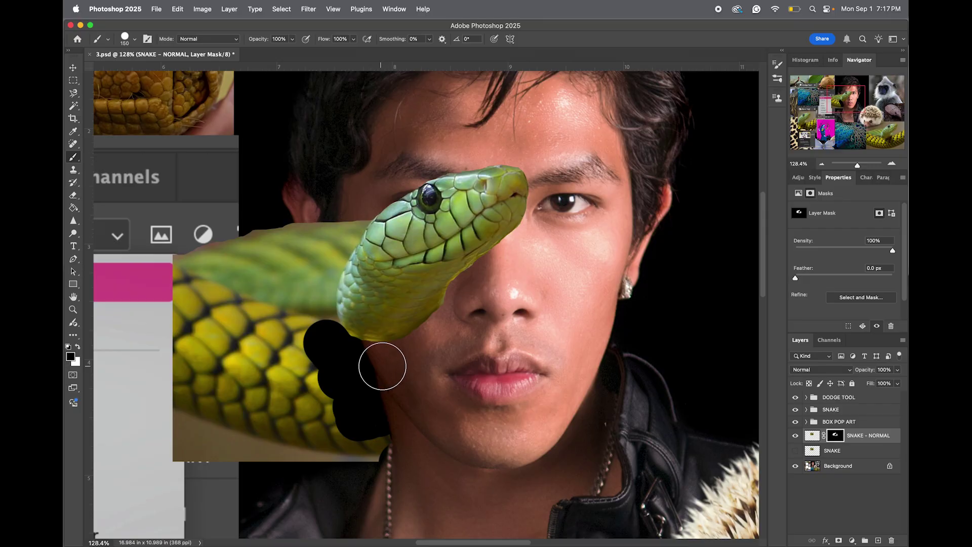
{"action": "left_click", "coordinate": [327, 348]}
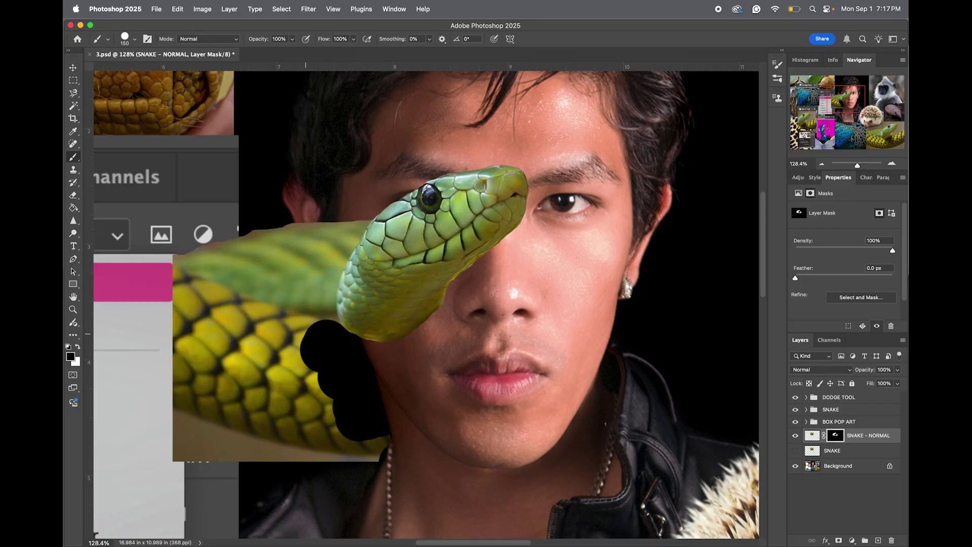
Hide the remaining snake body at the jaw, plus the lower body and tail
{"action": "key", "text": "bracketleft"}
{"action": "key", "text": "bracketleft"}
{"action": "key", "text": "bracketleft"}
{"action": "left_click", "coordinate": [330, 323]}
{"action": "key", "text": "bracketright"}
{"action": "key", "text": "bracketright"}
{"action": "key", "text": "bracketright"}
{"action": "key", "text": "bracketright"}
{"action": "key", "text": "bracketright"}
{"action": "key", "text": "bracketright"}
{"action": "key", "text": "bracketright"}
{"action": "key", "text": "bracketright"}
{"action": "key", "text": "bracketright"}
{"action": "key", "text": "bracketright"}
{"action": "mouse_move", "coordinate": [289, 361]}
{"action": "left_mouse_down"}
{"action": "mouse_move", "coordinate": [416, 466]}
{"action": "mouse_move", "coordinate": [206, 456]}
{"action": "mouse_move", "coordinate": [222, 354]}
{"action": "mouse_move", "coordinate": [246, 345]}
{"action": "left_mouse_up"}
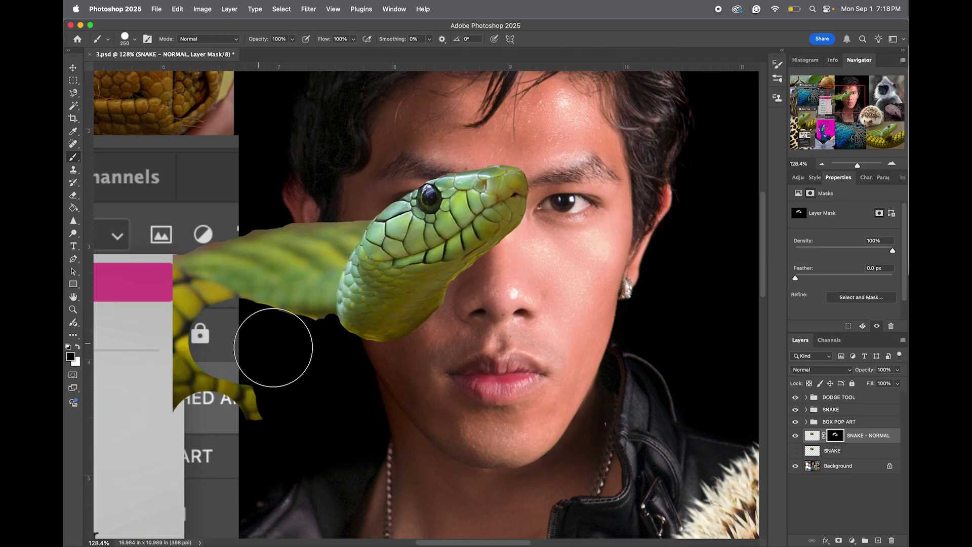
{"action": "mouse_move", "coordinate": [291, 347]}
{"action": "left_mouse_down"}
{"action": "mouse_move", "coordinate": [245, 376]}
{"action": "mouse_move", "coordinate": [252, 424]}
{"action": "mouse_move", "coordinate": [194, 370]}
{"action": "left_mouse_up"}
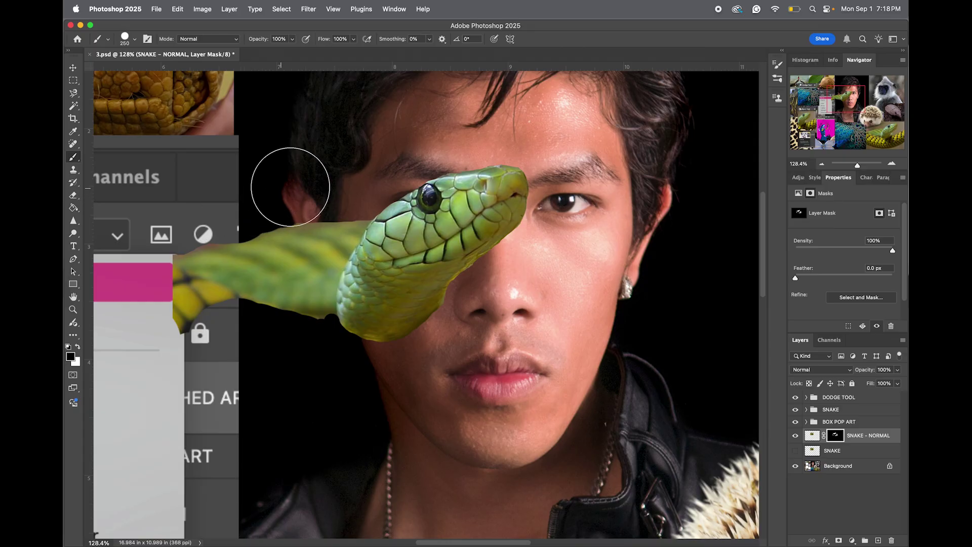
Soften the brush, hide the body edge near the ear, then restore it in white
{"action": "right_click", "coordinate": [279, 189]}
{"action": "left_click_drag", "start_coordinate": [370, 239], "coordinate": [316, 228]}
{"action": "key", "text": "Return"}
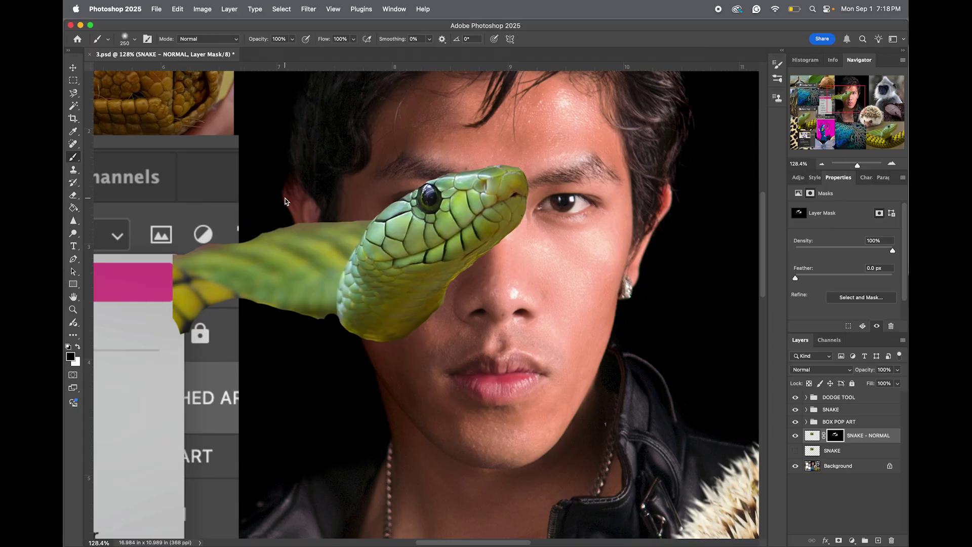
{"action": "key", "text": "bracketleft"}
{"action": "key", "text": "bracketleft"}
{"action": "key", "text": "bracketleft"}
{"action": "key", "text": "bracketleft"}
{"action": "key", "text": "bracketleft"}
{"action": "key", "text": "bracketleft"}
{"action": "key", "text": "bracketleft"}
{"action": "key", "text": "bracketleft"}
{"action": "key", "text": "bracketleft"}
{"action": "key", "text": "bracketright"}
{"action": "key", "text": "bracketright"}
{"action": "key", "text": "bracketright"}
{"action": "key", "text": "bracketright"}
{"action": "key", "text": "bracketright"}
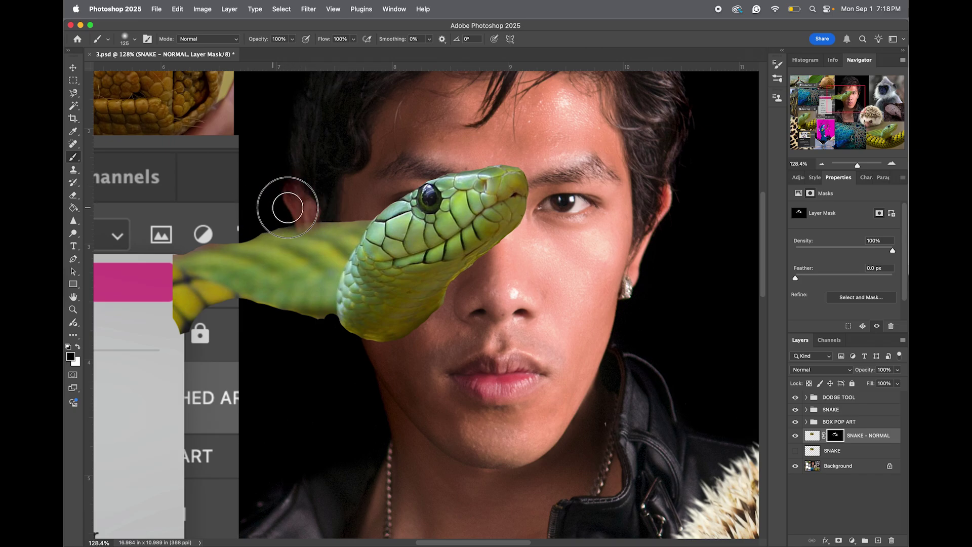
{"action": "mouse_move", "coordinate": [288, 208]}
{"action": "left_mouse_down"}
{"action": "mouse_move", "coordinate": [229, 217]}
{"action": "mouse_move", "coordinate": [319, 216]}
{"action": "mouse_move", "coordinate": [364, 205]}
{"action": "mouse_move", "coordinate": [267, 211]}
{"action": "left_mouse_up"}
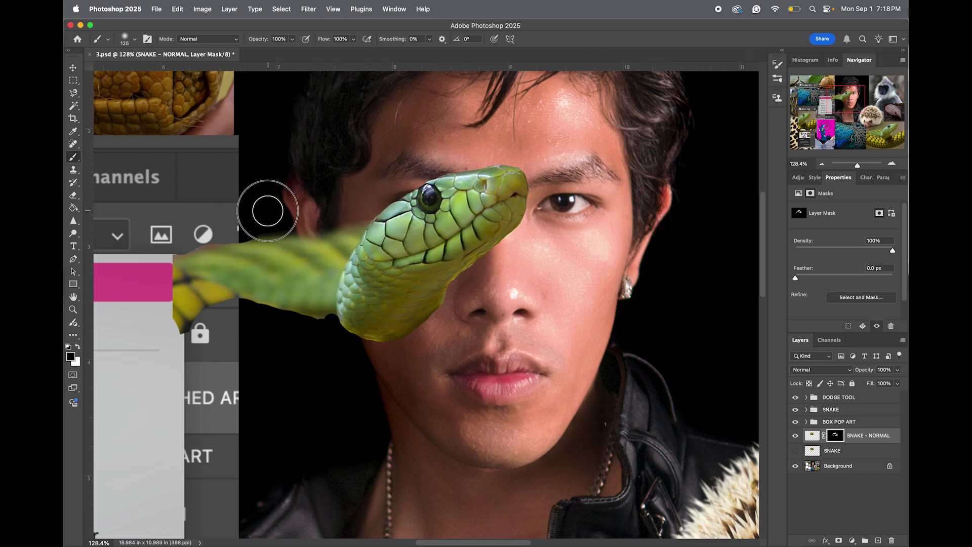
{"action": "key", "text": "x"}
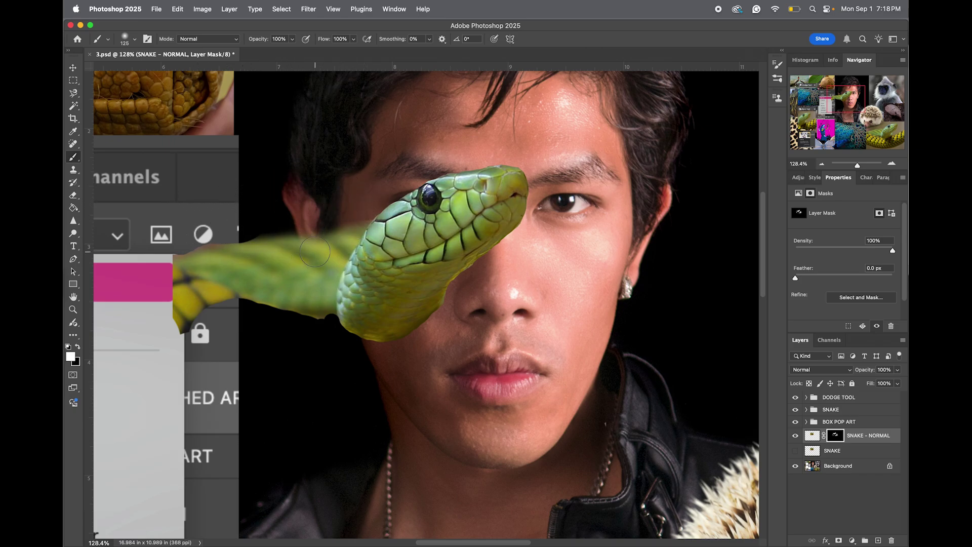
{"action": "mouse_move", "coordinate": [315, 252]}
{"action": "left_mouse_down"}
{"action": "mouse_move", "coordinate": [263, 225]}
{"action": "mouse_move", "coordinate": [304, 223]}
{"action": "mouse_move", "coordinate": [311, 248]}
{"action": "mouse_move", "coordinate": [304, 230]}
{"action": "mouse_move", "coordinate": [369, 226]}
{"action": "mouse_move", "coordinate": [210, 234]}
{"action": "mouse_move", "coordinate": [262, 241]}
{"action": "left_mouse_up"}
{"action": "key", "text": "bracketleft"}
{"action": "key", "text": "bracketleft"}
{"action": "key", "text": "bracketleft"}
{"action": "key", "text": "bracketleft"}
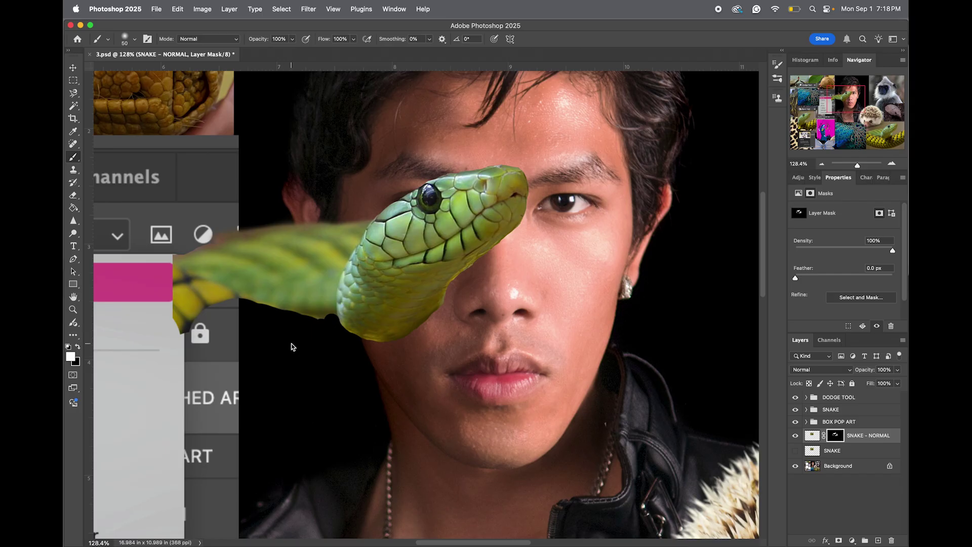
{"action": "left_click", "coordinate": [72, 65]}
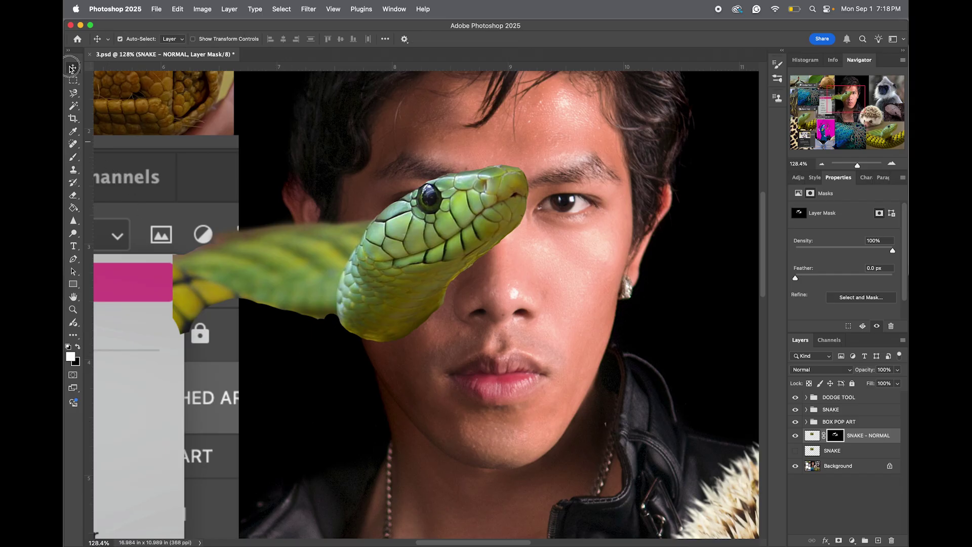
Nudge the SNAKE layer down and slightly left with the arrow keys
{"action": "left_click", "coordinate": [853, 454]}
{"action": "key", "text": "Down"}
{"action": "key", "text": "Down"}
{"action": "key", "text": "Down"}
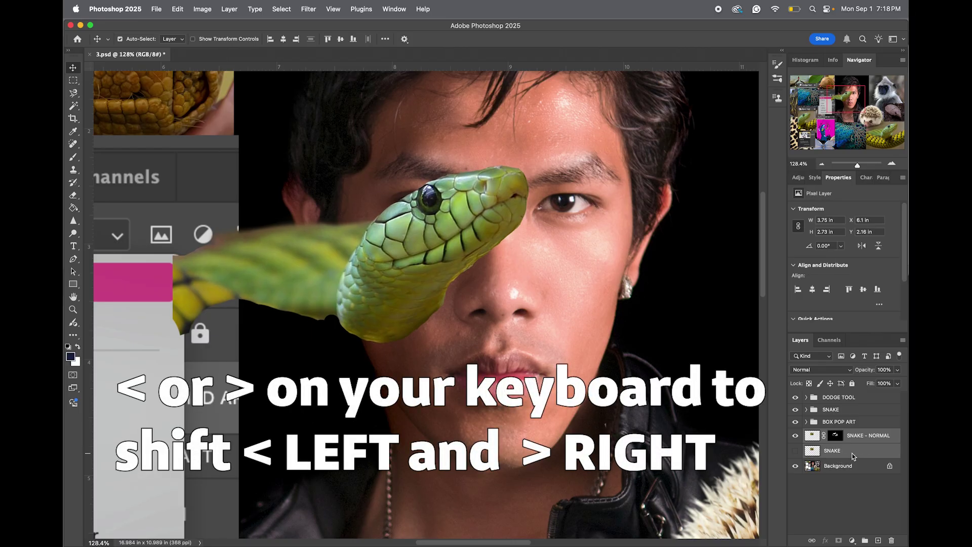
{"action": "key", "text": "Down"}
{"action": "key", "text": "Down"}
{"action": "key", "text": "Down"}
{"action": "key", "text": "Down"}
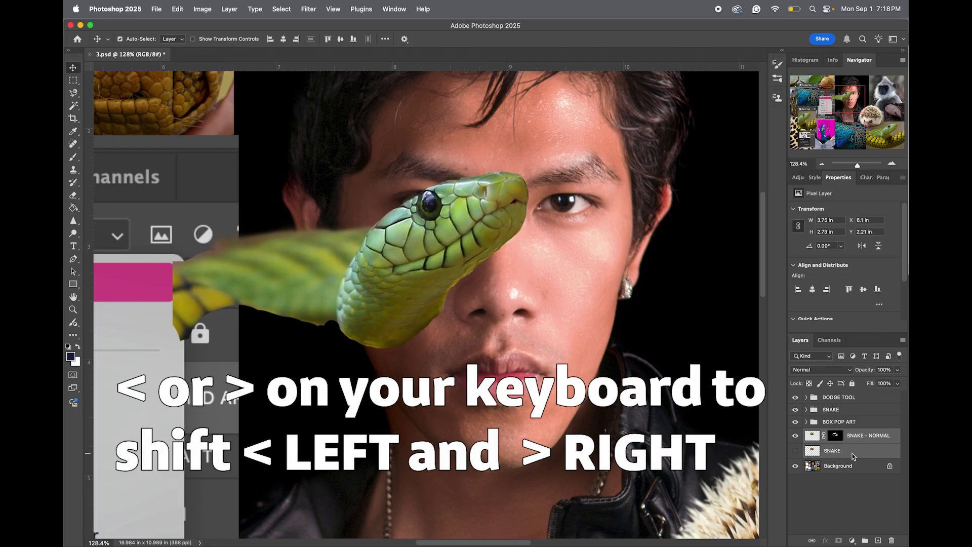
{"action": "key", "text": "Left"}
{"action": "key", "text": "Down"}
{"action": "key", "text": "Down"}
{"action": "key", "text": "Down"}
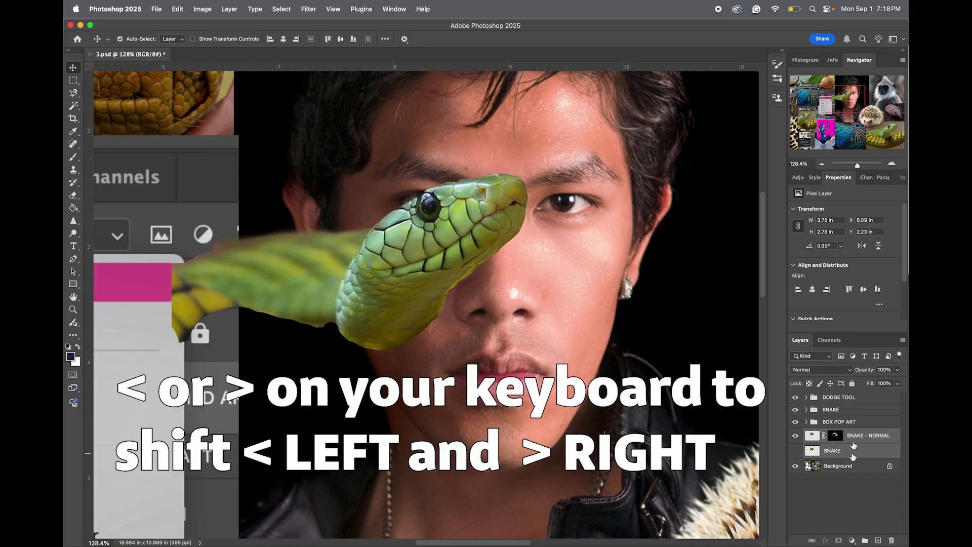
Compare against SNAKE - NORMAL, nudging SNAKE up one step to about Y 2.22 in
{"action": "left_click", "coordinate": [796, 436]}
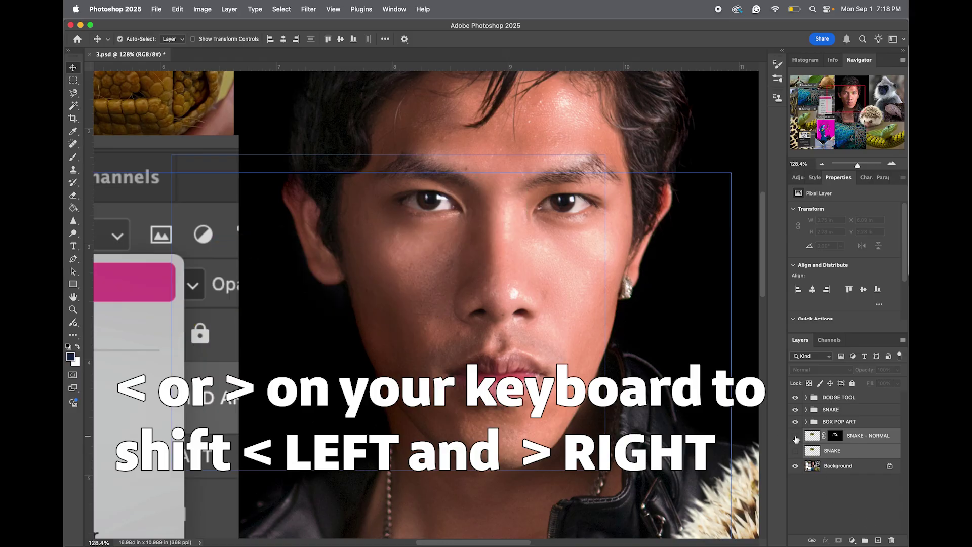
{"action": "left_click", "coordinate": [795, 437]}
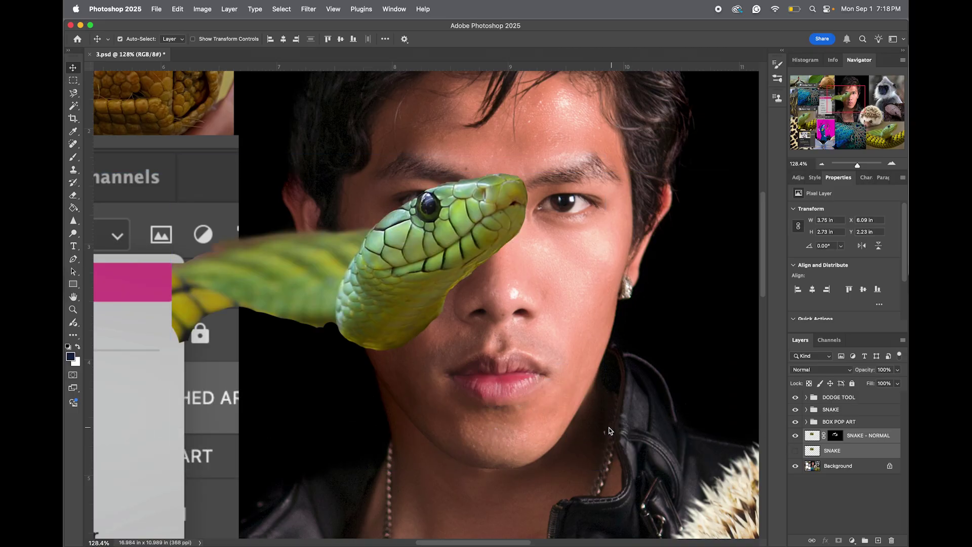
{"action": "key", "text": "Up"}
{"action": "key", "text": "Up"}
{"action": "key", "text": "Up"}
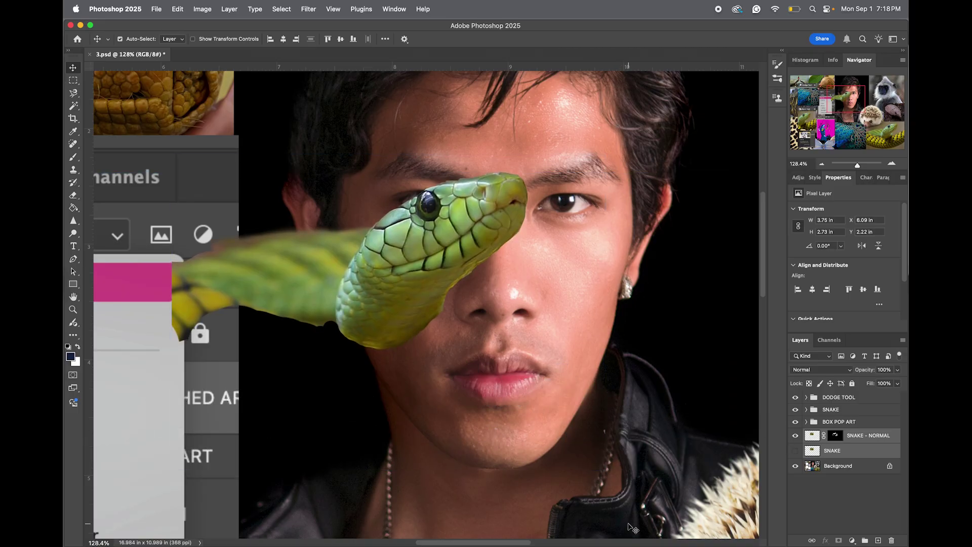
{"action": "left_click", "coordinate": [795, 436]}
{"action": "left_click", "coordinate": [796, 436]}
{"action": "left_click", "coordinate": [795, 436]}
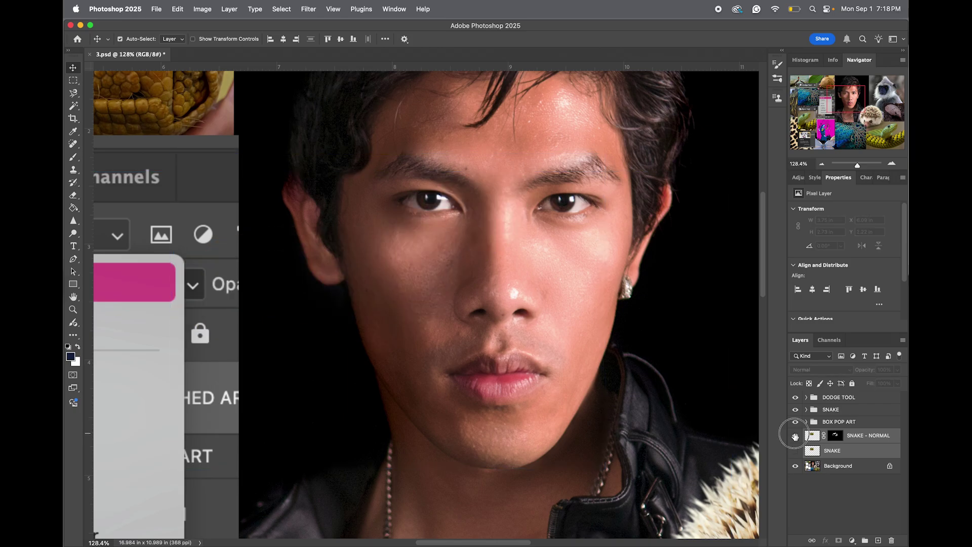
{"action": "left_click", "coordinate": [795, 436]}
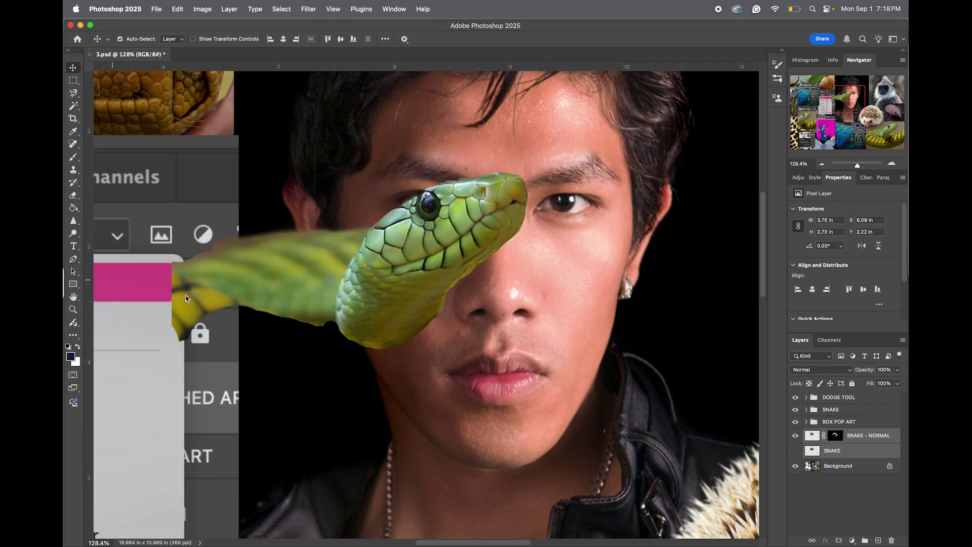
Make SNAKE visible and preview its blend modes, scrolling toward Linear Burn
{"action": "left_click", "coordinate": [796, 452]}
{"action": "left_click", "coordinate": [844, 455]}
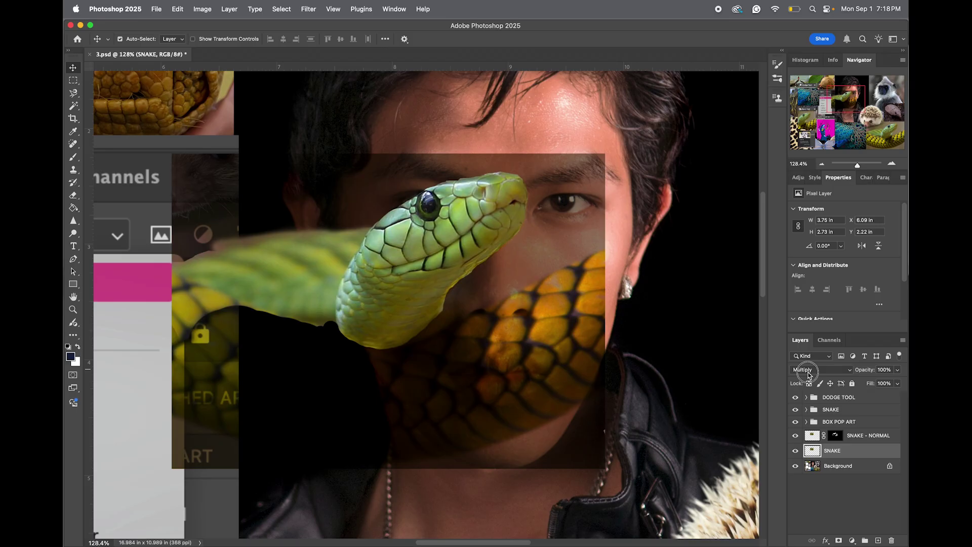
{"action": "left_click", "coordinate": [809, 372]}
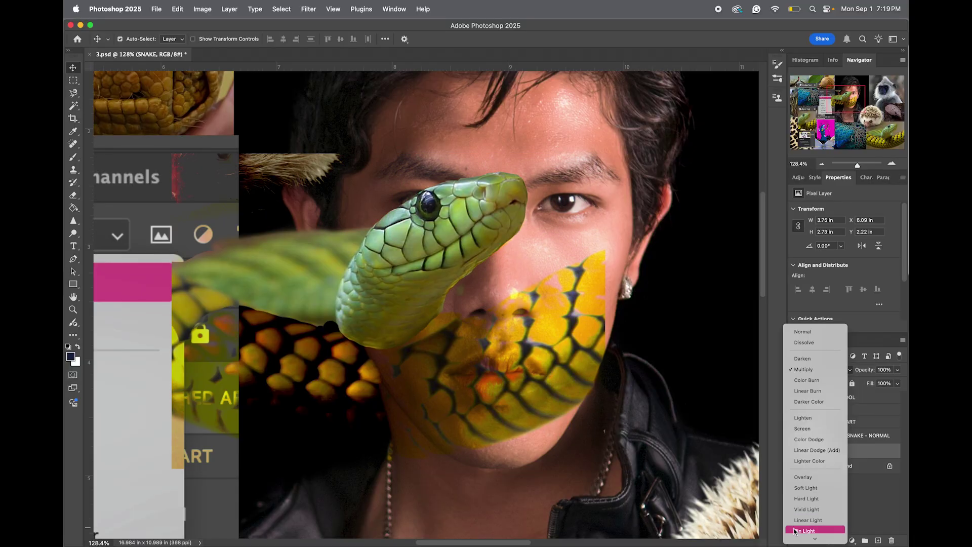
{"action": "scroll", "coordinate": [798, 527], "scroll_direction": "down", "scroll_amount": 5}
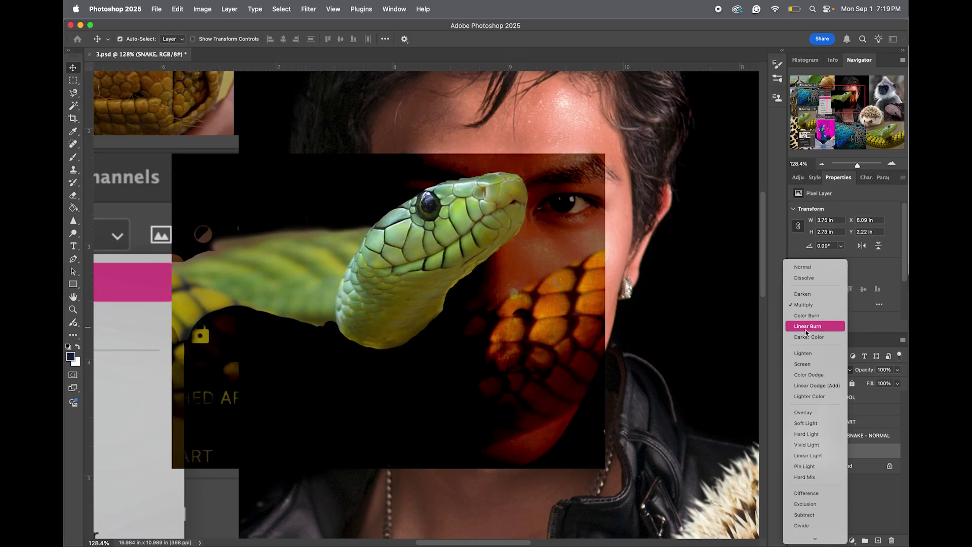
Set SNAKE to Linear Burn, add a layer mask, and ready a black 118 px brush at 73% hardness
{"action": "left_click", "coordinate": [806, 330]}
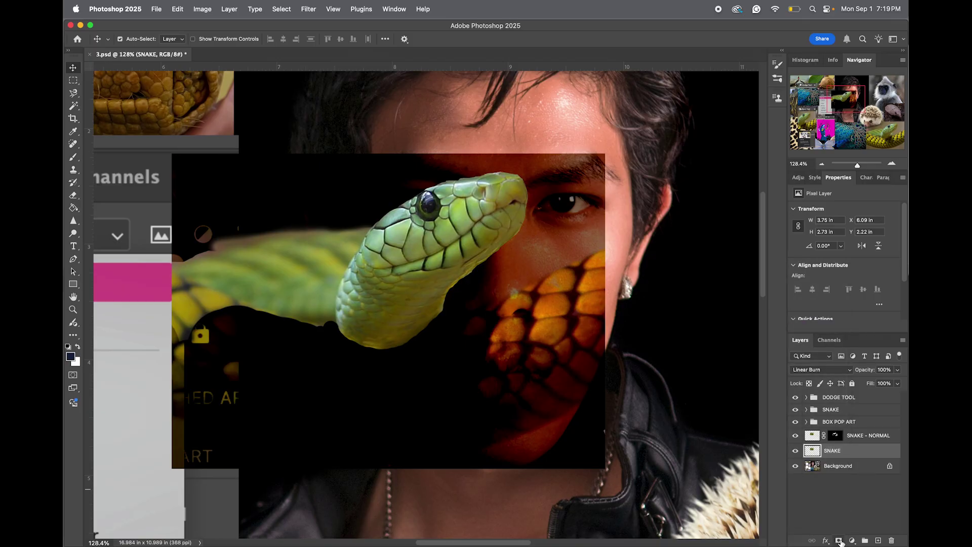
{"action": "left_click", "coordinate": [839, 541]}
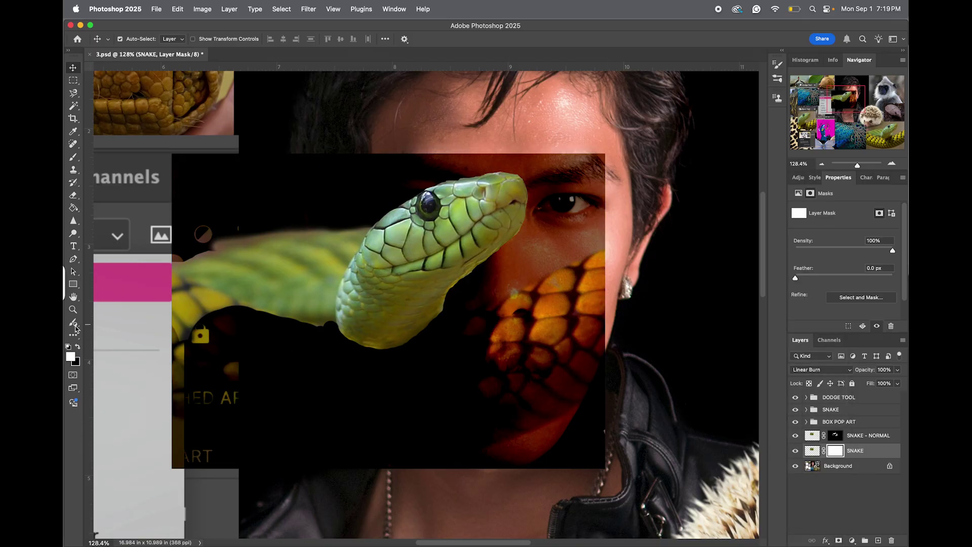
{"action": "left_click", "coordinate": [78, 348]}
{"action": "left_click", "coordinate": [77, 347]}
{"action": "key", "text": "b"}
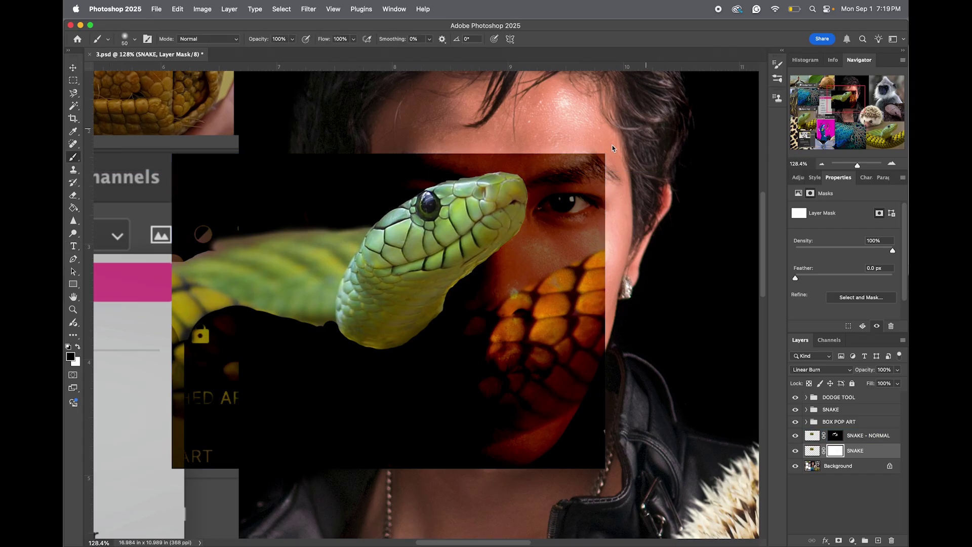
{"action": "right_click", "coordinate": [553, 178]}
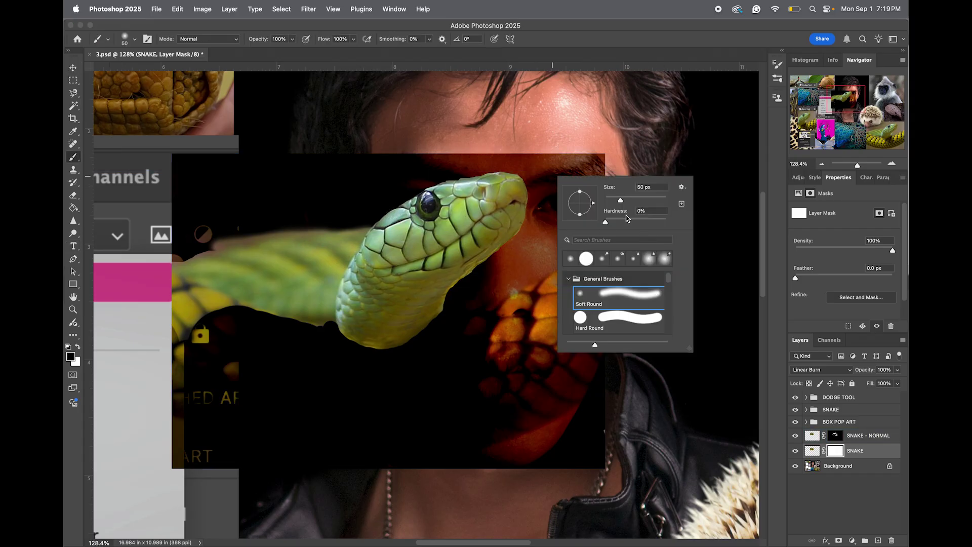
{"action": "left_click_drag", "start_coordinate": [629, 219], "coordinate": [650, 219]}
{"action": "left_click", "coordinate": [639, 197]}
Paint black on the mask to clear the dark box around the eye, head, neck and jacket
{"action": "mouse_move", "coordinate": [528, 197]}
{"action": "left_mouse_down"}
{"action": "mouse_move", "coordinate": [590, 193]}
{"action": "mouse_move", "coordinate": [517, 219]}
{"action": "mouse_move", "coordinate": [601, 205]}
{"action": "mouse_move", "coordinate": [547, 238]}
{"action": "mouse_move", "coordinate": [603, 228]}
{"action": "mouse_move", "coordinate": [413, 311]}
{"action": "mouse_move", "coordinate": [539, 241]}
{"action": "left_mouse_up"}
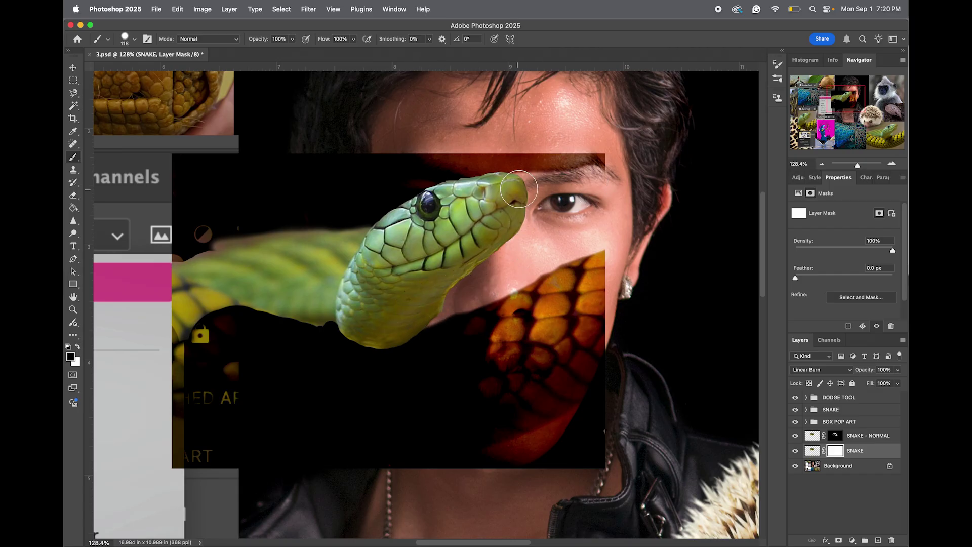
{"action": "mouse_move", "coordinate": [519, 189]}
{"action": "left_mouse_down"}
{"action": "mouse_move", "coordinate": [598, 160]}
{"action": "mouse_move", "coordinate": [397, 195]}
{"action": "mouse_move", "coordinate": [378, 217]}
{"action": "mouse_move", "coordinate": [342, 172]}
{"action": "mouse_move", "coordinate": [282, 167]}
{"action": "mouse_move", "coordinate": [173, 252]}
{"action": "mouse_move", "coordinate": [177, 185]}
{"action": "left_mouse_up"}
{"action": "mouse_move", "coordinate": [211, 326]}
{"action": "left_mouse_down"}
{"action": "mouse_move", "coordinate": [199, 330]}
{"action": "mouse_move", "coordinate": [207, 307]}
{"action": "left_mouse_up"}
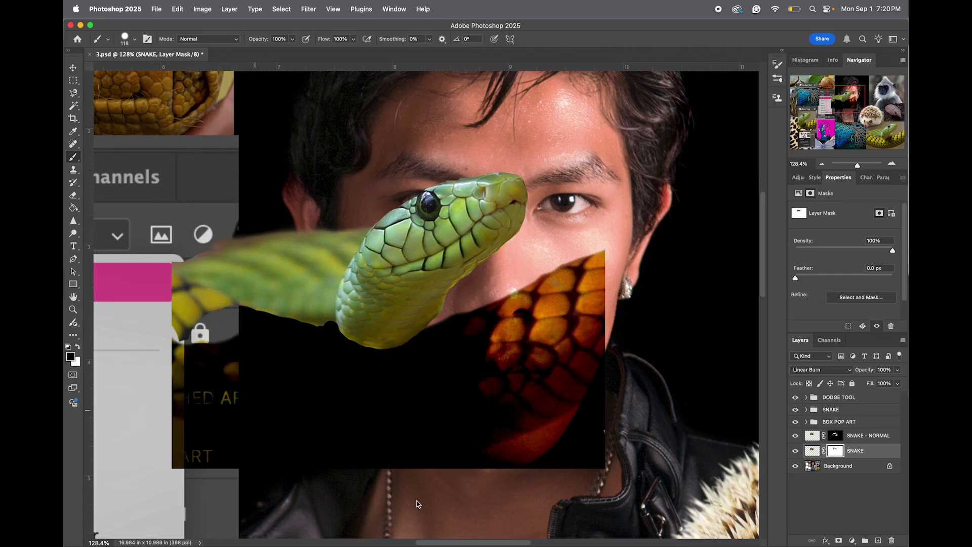
{"action": "mouse_move", "coordinate": [622, 440]}
{"action": "left_mouse_down"}
{"action": "mouse_move", "coordinate": [584, 464]}
{"action": "mouse_move", "coordinate": [630, 356]}
{"action": "mouse_move", "coordinate": [601, 409]}
{"action": "left_mouse_up"}
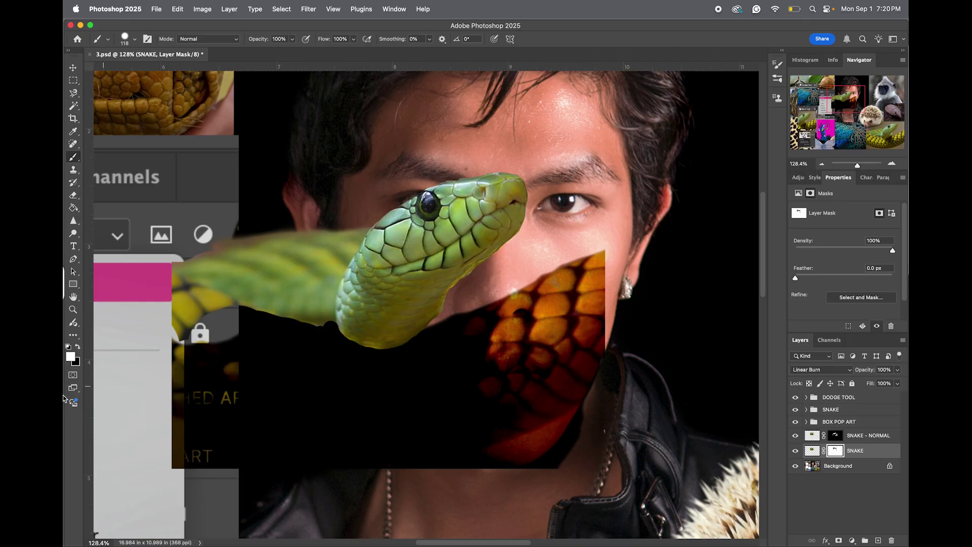
{"action": "left_click", "coordinate": [78, 346]}
{"action": "mouse_move", "coordinate": [568, 476]}
{"action": "left_mouse_down"}
{"action": "mouse_move", "coordinate": [596, 417]}
{"action": "mouse_move", "coordinate": [566, 460]}
{"action": "mouse_move", "coordinate": [532, 483]}
{"action": "mouse_move", "coordinate": [597, 454]}
{"action": "mouse_move", "coordinate": [573, 451]}
{"action": "mouse_move", "coordinate": [596, 422]}
{"action": "mouse_move", "coordinate": [537, 486]}
{"action": "mouse_move", "coordinate": [451, 470]}
{"action": "mouse_move", "coordinate": [488, 488]}
{"action": "mouse_move", "coordinate": [402, 454]}
{"action": "mouse_move", "coordinate": [419, 477]}
{"action": "mouse_move", "coordinate": [400, 453]}
{"action": "mouse_move", "coordinate": [403, 438]}
{"action": "mouse_move", "coordinate": [415, 458]}
{"action": "mouse_move", "coordinate": [404, 437]}
{"action": "mouse_move", "coordinate": [423, 450]}
{"action": "mouse_move", "coordinate": [428, 461]}
{"action": "mouse_move", "coordinate": [391, 437]}
{"action": "mouse_move", "coordinate": [413, 463]}
{"action": "mouse_move", "coordinate": [367, 387]}
{"action": "mouse_move", "coordinate": [388, 397]}
{"action": "mouse_move", "coordinate": [384, 423]}
{"action": "mouse_move", "coordinate": [385, 398]}
{"action": "left_mouse_up"}
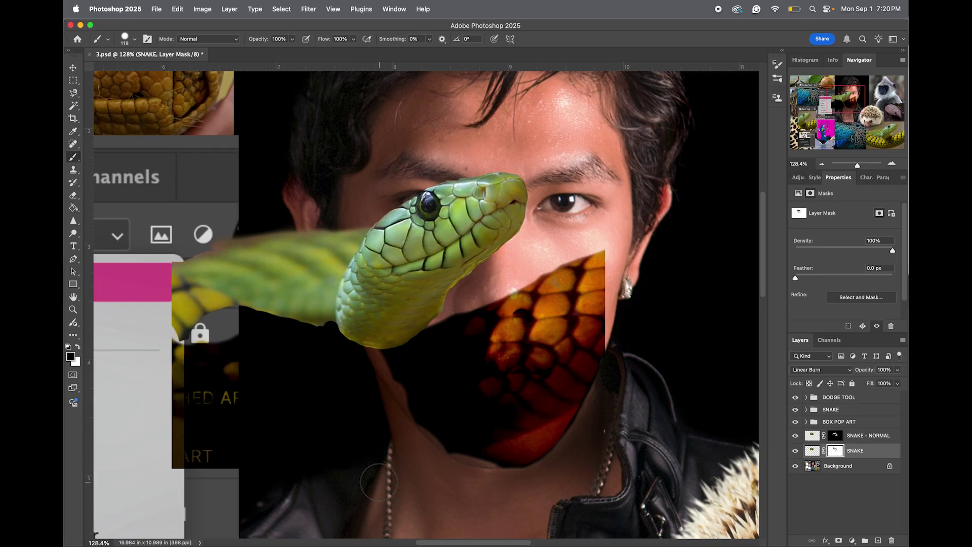
{"action": "mouse_move", "coordinate": [274, 385]}
{"action": "left_mouse_down"}
{"action": "mouse_move", "coordinate": [238, 456]}
{"action": "mouse_move", "coordinate": [213, 405]}
{"action": "mouse_move", "coordinate": [203, 350]}
{"action": "mouse_move", "coordinate": [173, 437]}
{"action": "mouse_move", "coordinate": [175, 355]}
{"action": "mouse_move", "coordinate": [175, 428]}
{"action": "left_mouse_up"}
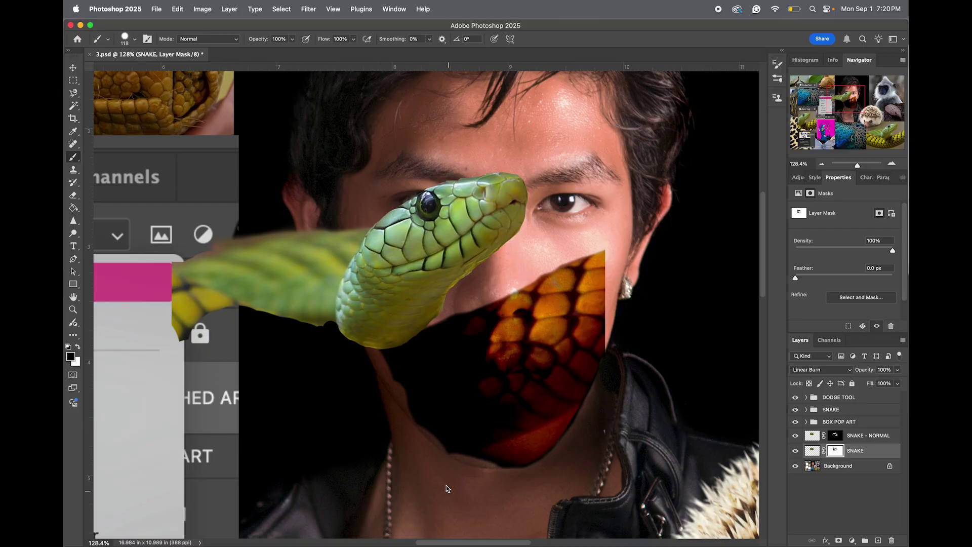
Paint the SNAKE mask to restore scales along the jaw and chin, and reveal more neck skin below
{"action": "key", "text": "x"}
{"action": "mouse_move", "coordinate": [474, 450]}
{"action": "left_mouse_down"}
{"action": "mouse_move", "coordinate": [494, 447]}
{"action": "mouse_move", "coordinate": [439, 421]}
{"action": "mouse_move", "coordinate": [374, 322]}
{"action": "left_mouse_up"}
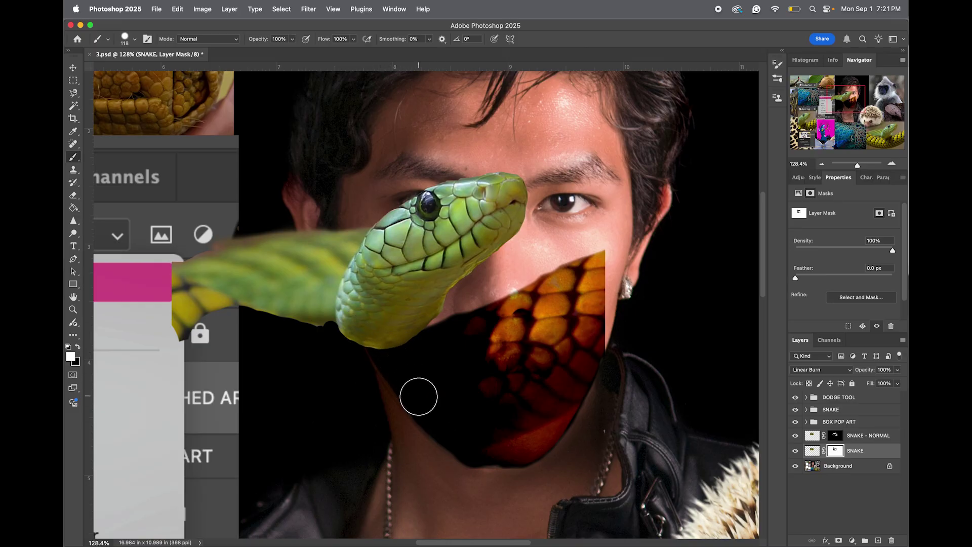
{"action": "left_click_drag", "start_coordinate": [425, 405], "coordinate": [361, 322]}
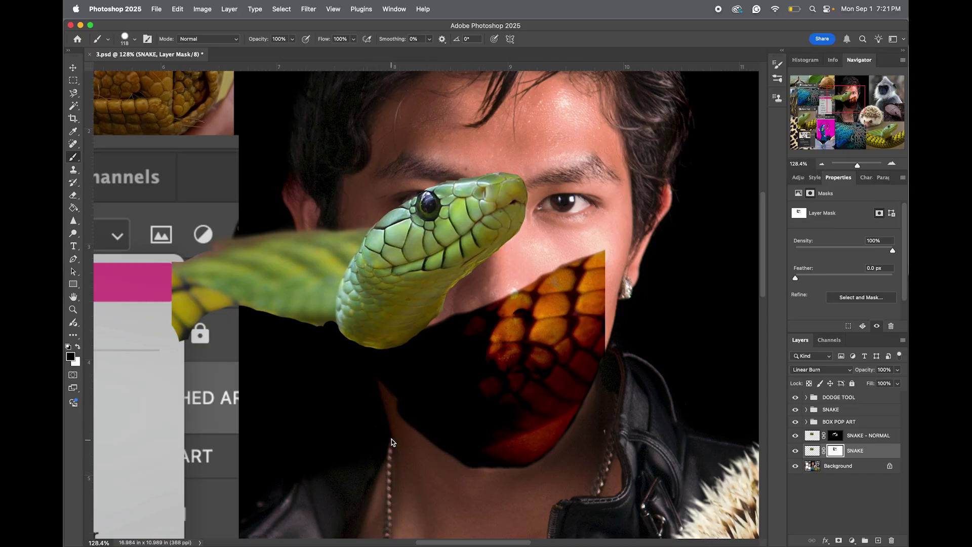
{"action": "mouse_move", "coordinate": [388, 427]}
{"action": "left_mouse_down"}
{"action": "mouse_move", "coordinate": [378, 413]}
{"action": "mouse_move", "coordinate": [393, 440]}
{"action": "mouse_move", "coordinate": [439, 476]}
{"action": "left_mouse_up"}
{"action": "key", "text": "x"}
{"action": "left_click", "coordinate": [72, 171]}
Clone snake-scale texture on the SNAKE layer pixels to fill the gap beside the jaw and ear
{"action": "left_click", "coordinate": [811, 452]}
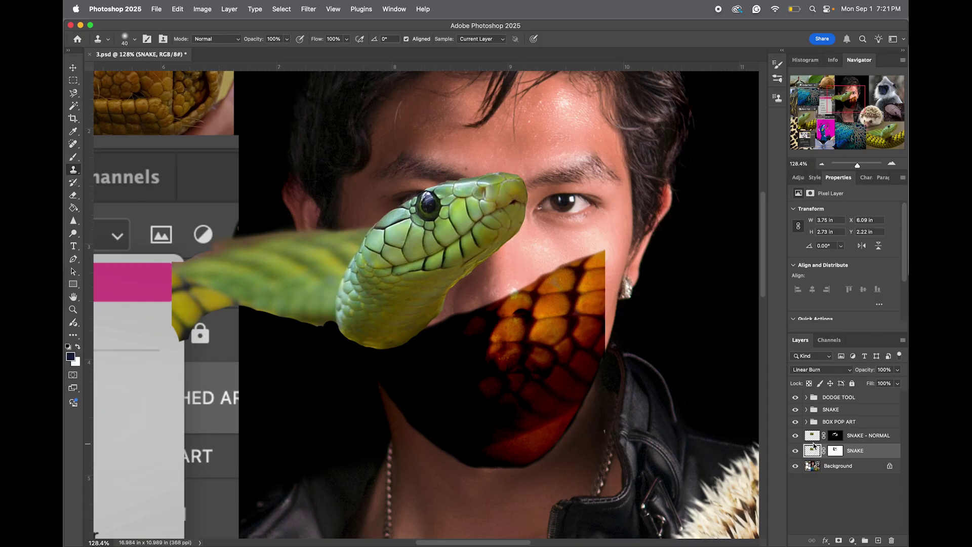
{"action": "left_click", "coordinate": [837, 454]}
{"action": "left_click", "coordinate": [811, 451]}
{"action": "mouse_move", "coordinate": [608, 287]}
{"action": "left_mouse_down"}
{"action": "mouse_move", "coordinate": [604, 350]}
{"action": "mouse_move", "coordinate": [613, 251]}
{"action": "mouse_move", "coordinate": [607, 260]}
{"action": "mouse_move", "coordinate": [615, 258]}
{"action": "mouse_move", "coordinate": [607, 253]}
{"action": "mouse_move", "coordinate": [609, 277]}
{"action": "mouse_move", "coordinate": [620, 282]}
{"action": "mouse_move", "coordinate": [623, 248]}
{"action": "mouse_move", "coordinate": [614, 250]}
{"action": "mouse_move", "coordinate": [635, 236]}
{"action": "left_mouse_up"}
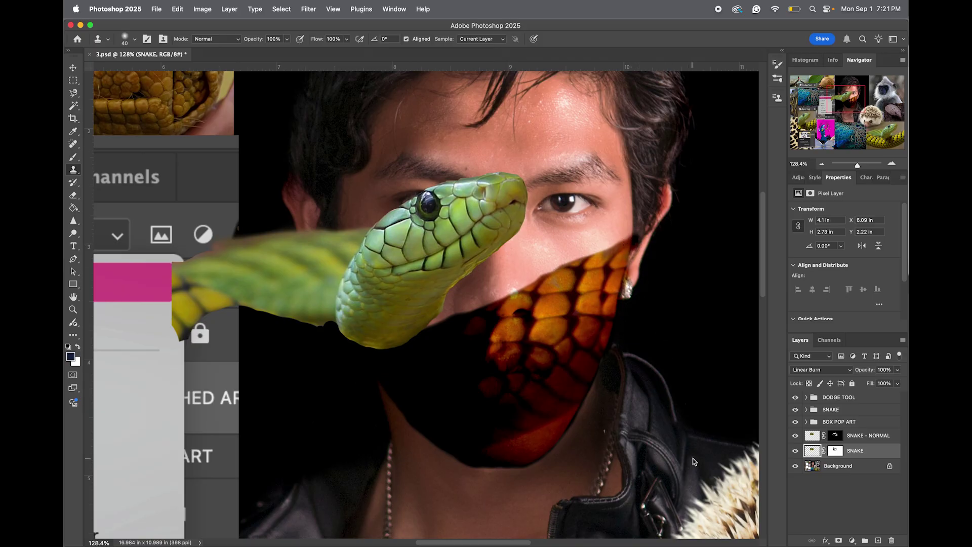
{"action": "left_click", "coordinate": [834, 454]}
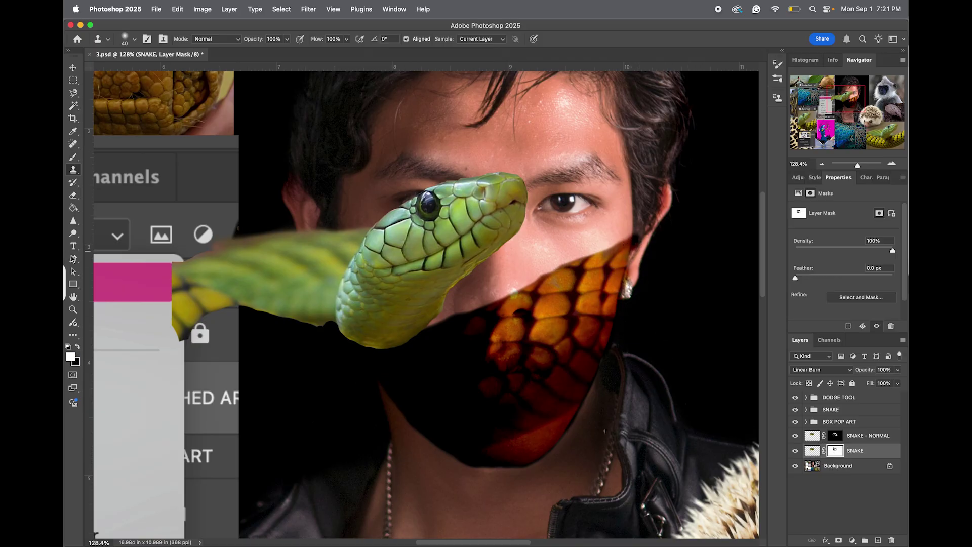
{"action": "key", "text": "b"}
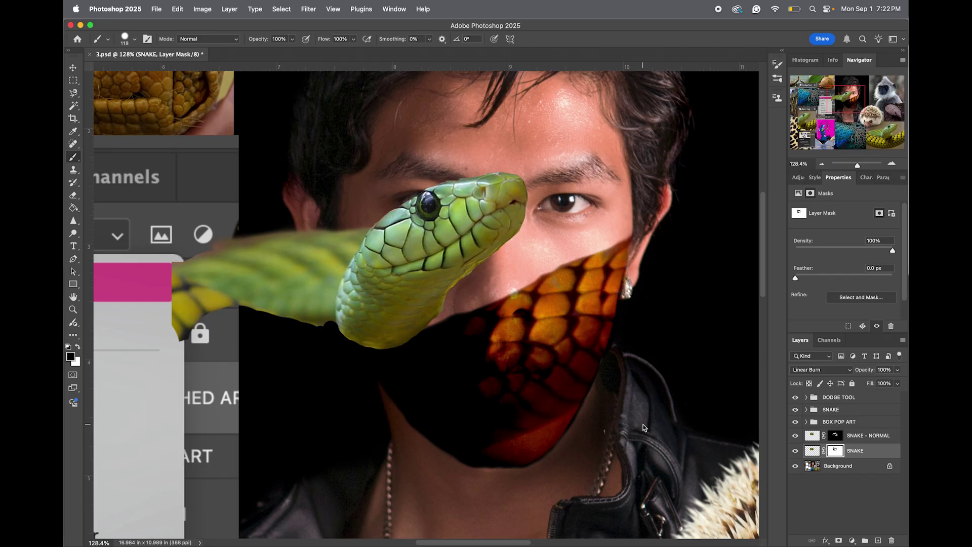
Duplicate SNAKE as 'SNAKE copy', hide the original, and zoom to 191.55% on the chin
{"action": "right_click", "coordinate": [871, 452]}
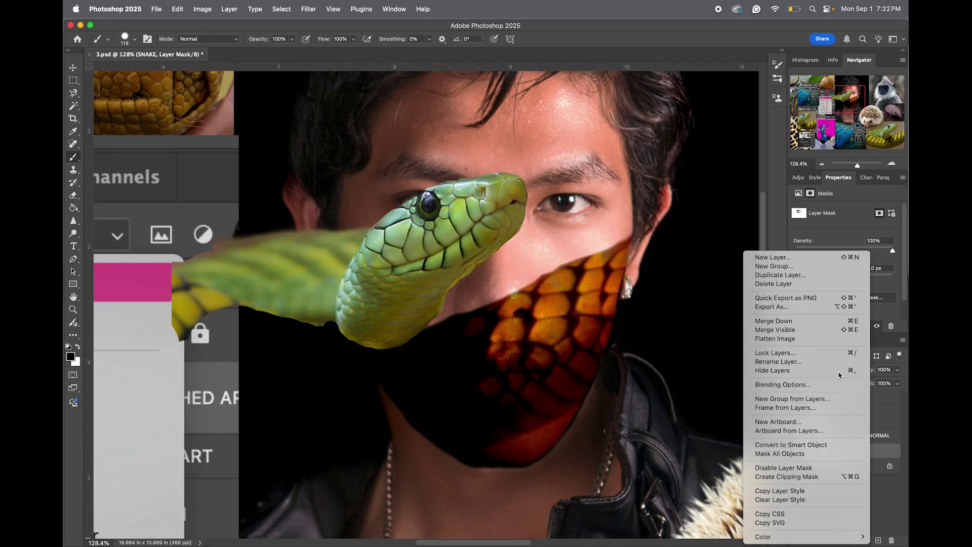
{"action": "left_click", "coordinate": [798, 276]}
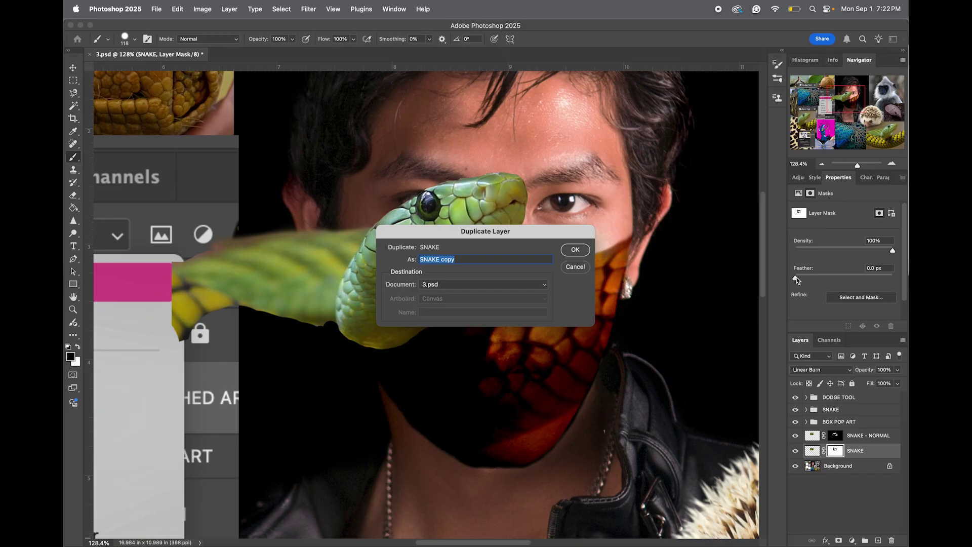
{"action": "key", "text": "Return"}
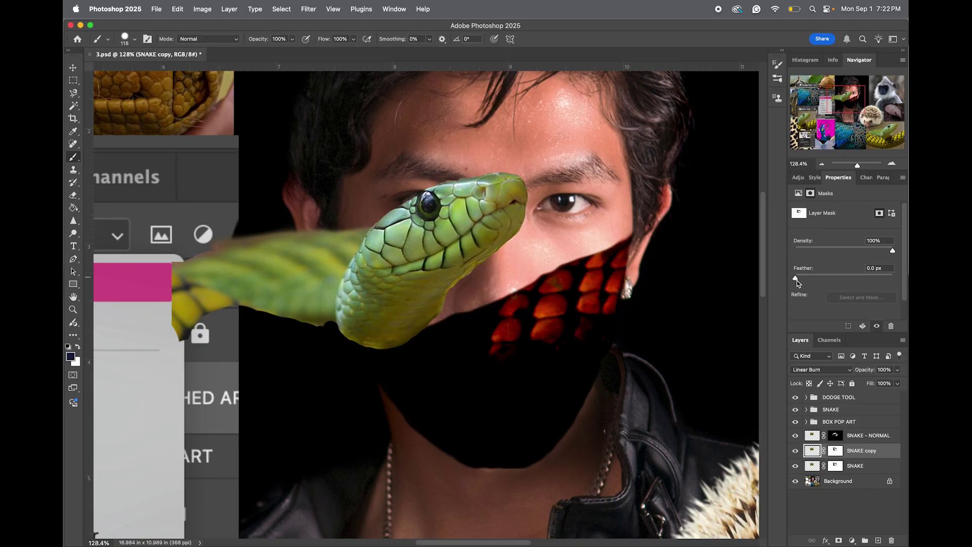
{"action": "left_click", "coordinate": [795, 466]}
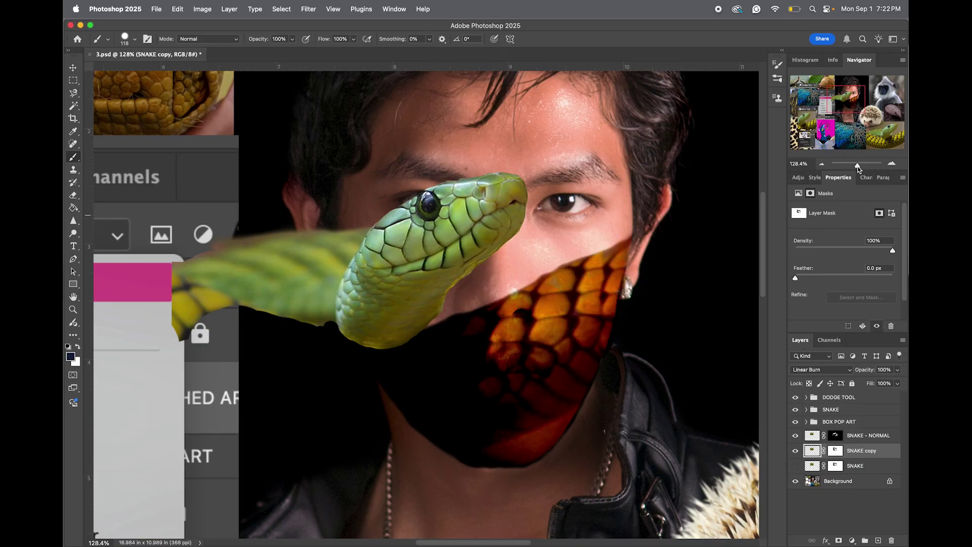
{"action": "left_click_drag", "start_coordinate": [858, 170], "coordinate": [862, 168]}
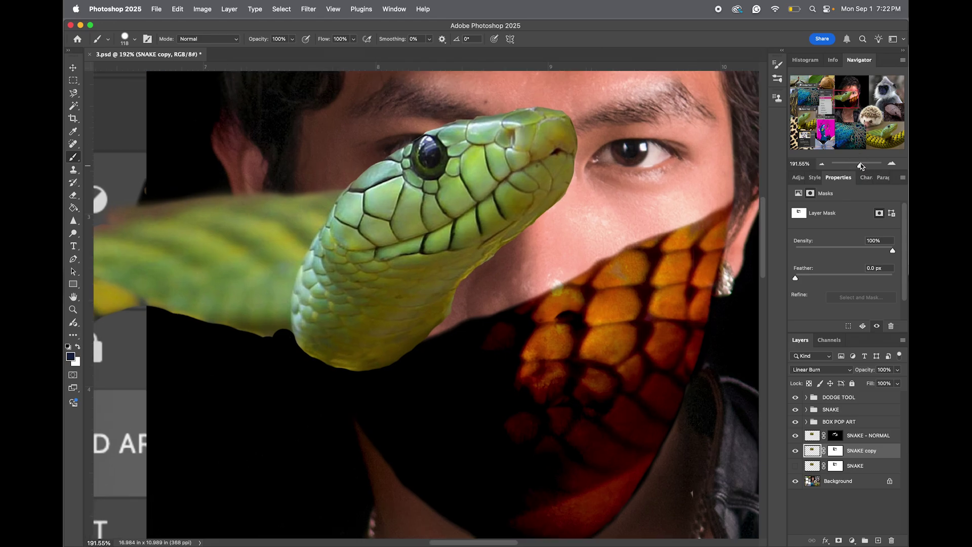
{"action": "left_click_drag", "start_coordinate": [850, 85], "coordinate": [854, 92]}
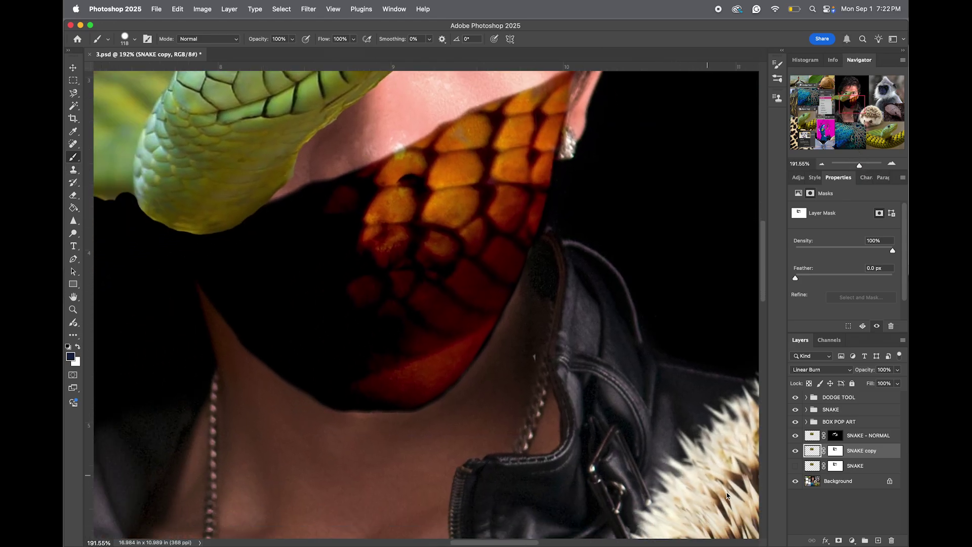
{"action": "left_click", "coordinate": [836, 450]}
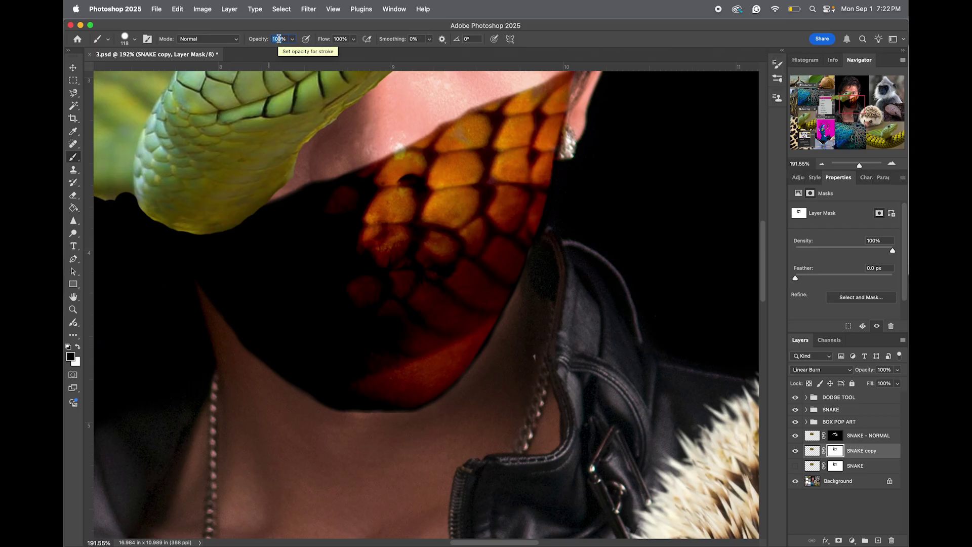
Shrink the brush to 40 and paint the SNAKE copy mask to reveal the lips through the scales
{"action": "type", "text": "33"}
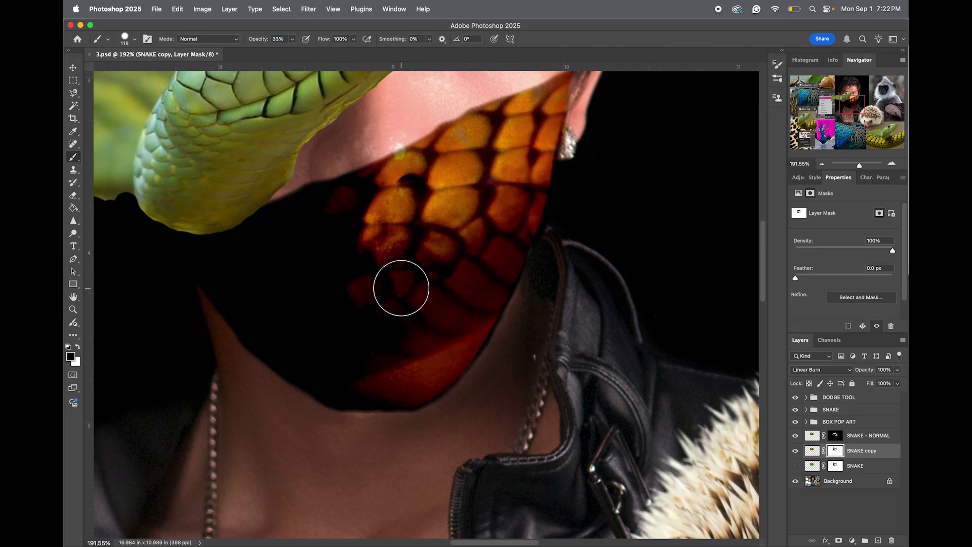
{"action": "key", "text": "bracketleft"}
{"action": "key", "text": "bracketleft"}
{"action": "key", "text": "bracketleft"}
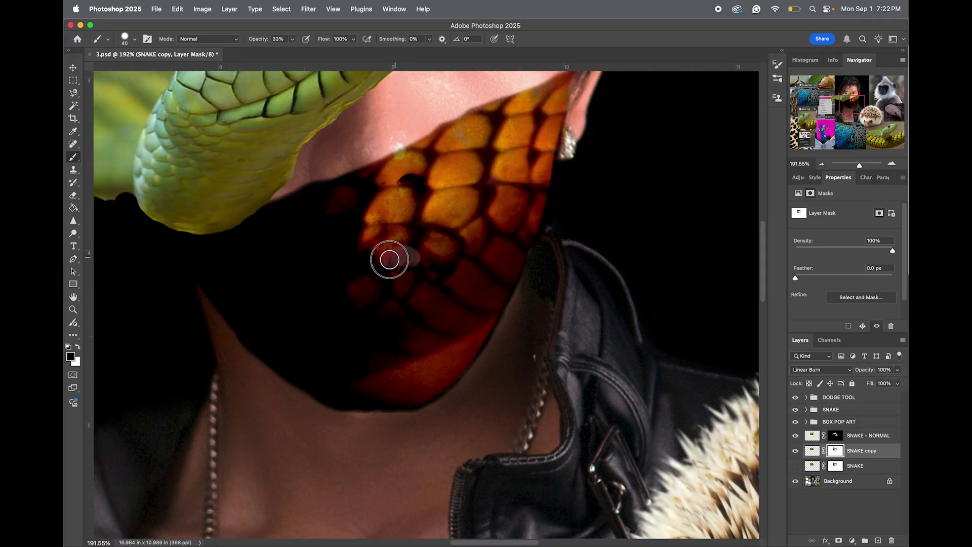
{"action": "mouse_move", "coordinate": [388, 259]}
{"action": "left_mouse_down"}
{"action": "mouse_move", "coordinate": [435, 272]}
{"action": "mouse_move", "coordinate": [424, 257]}
{"action": "mouse_move", "coordinate": [435, 271]}
{"action": "mouse_move", "coordinate": [368, 279]}
{"action": "left_mouse_up"}
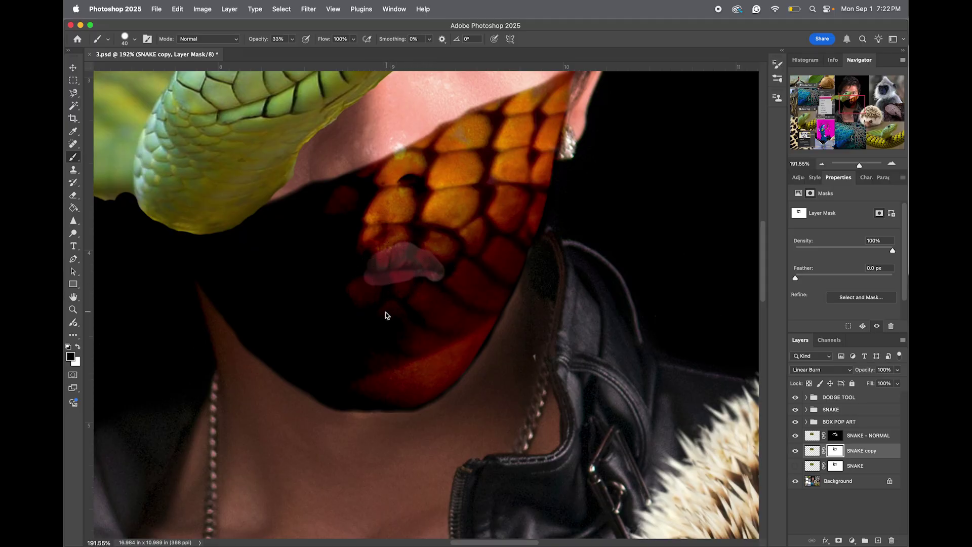
{"action": "key", "text": "super+z"}
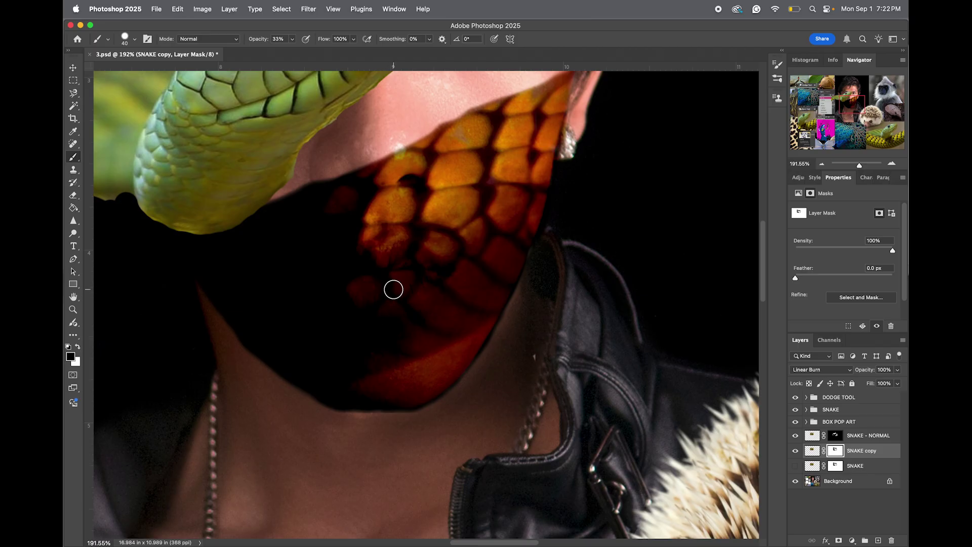
{"action": "right_click", "coordinate": [394, 289]}
{"action": "left_click_drag", "start_coordinate": [471, 334], "coordinate": [423, 333]}
{"action": "key", "text": "Return"}
{"action": "mouse_move", "coordinate": [413, 261]}
{"action": "left_mouse_down"}
{"action": "mouse_move", "coordinate": [385, 262]}
{"action": "mouse_move", "coordinate": [403, 249]}
{"action": "mouse_move", "coordinate": [391, 255]}
{"action": "mouse_move", "coordinate": [424, 256]}
{"action": "mouse_move", "coordinate": [413, 250]}
{"action": "mouse_move", "coordinate": [439, 267]}
{"action": "mouse_move", "coordinate": [392, 267]}
{"action": "mouse_move", "coordinate": [385, 277]}
{"action": "mouse_move", "coordinate": [397, 281]}
{"action": "mouse_move", "coordinate": [426, 275]}
{"action": "mouse_move", "coordinate": [410, 286]}
{"action": "mouse_move", "coordinate": [426, 270]}
{"action": "mouse_move", "coordinate": [369, 280]}
{"action": "mouse_move", "coordinate": [397, 265]}
{"action": "mouse_move", "coordinate": [368, 255]}
{"action": "mouse_move", "coordinate": [400, 254]}
{"action": "mouse_move", "coordinate": [369, 249]}
{"action": "mouse_move", "coordinate": [399, 258]}
{"action": "mouse_move", "coordinate": [351, 268]}
{"action": "mouse_move", "coordinate": [390, 256]}
{"action": "mouse_move", "coordinate": [366, 256]}
{"action": "mouse_move", "coordinate": [425, 266]}
{"action": "mouse_move", "coordinate": [415, 257]}
{"action": "mouse_move", "coordinate": [435, 270]}
{"action": "mouse_move", "coordinate": [419, 258]}
{"action": "mouse_move", "coordinate": [434, 272]}
{"action": "mouse_move", "coordinate": [372, 275]}
{"action": "mouse_move", "coordinate": [436, 272]}
{"action": "mouse_move", "coordinate": [411, 285]}
{"action": "mouse_move", "coordinate": [421, 277]}
{"action": "mouse_move", "coordinate": [388, 279]}
{"action": "mouse_move", "coordinate": [426, 270]}
{"action": "mouse_move", "coordinate": [390, 263]}
{"action": "mouse_move", "coordinate": [432, 269]}
{"action": "mouse_move", "coordinate": [399, 284]}
{"action": "mouse_move", "coordinate": [440, 271]}
{"action": "mouse_move", "coordinate": [367, 295]}
{"action": "mouse_move", "coordinate": [387, 290]}
{"action": "mouse_move", "coordinate": [338, 274]}
{"action": "mouse_move", "coordinate": [369, 245]}
{"action": "mouse_move", "coordinate": [314, 263]}
{"action": "mouse_move", "coordinate": [355, 246]}
{"action": "mouse_move", "coordinate": [325, 269]}
{"action": "left_mouse_up"}
{"action": "mouse_move", "coordinate": [362, 303]}
{"action": "left_mouse_down"}
{"action": "mouse_move", "coordinate": [309, 272]}
{"action": "mouse_move", "coordinate": [318, 278]}
{"action": "left_mouse_up"}
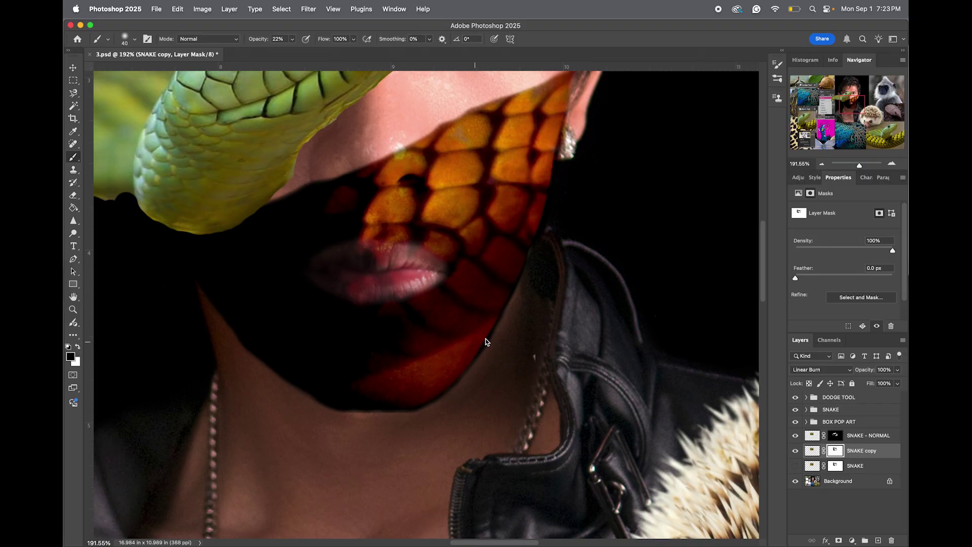
With a 100%-hard brush at 300% zoom, mask the upper lip clear of scales, comparing with SNAKE copy toggled
{"action": "right_click", "coordinate": [403, 255]}
{"action": "left_click_drag", "start_coordinate": [477, 299], "coordinate": [547, 293]}
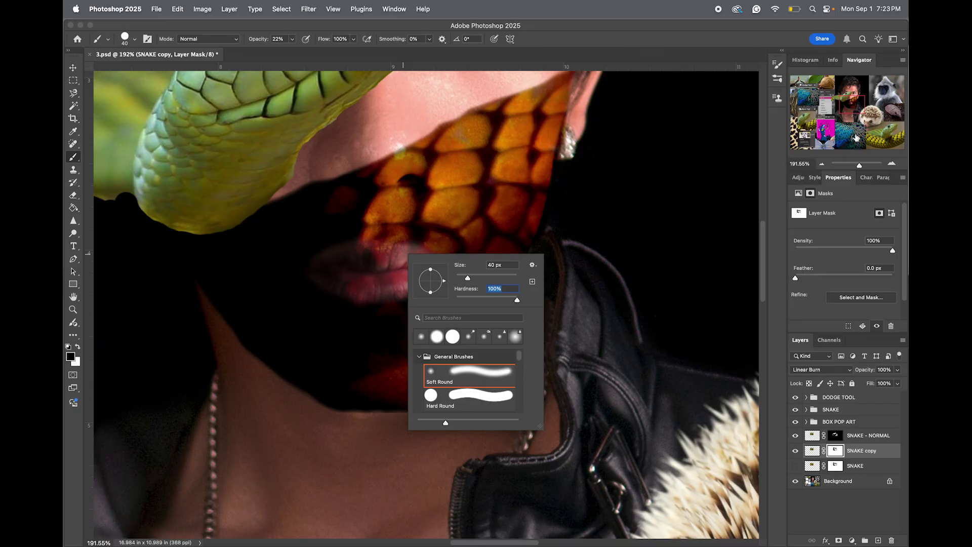
{"action": "left_click_drag", "start_coordinate": [859, 166], "coordinate": [862, 163]}
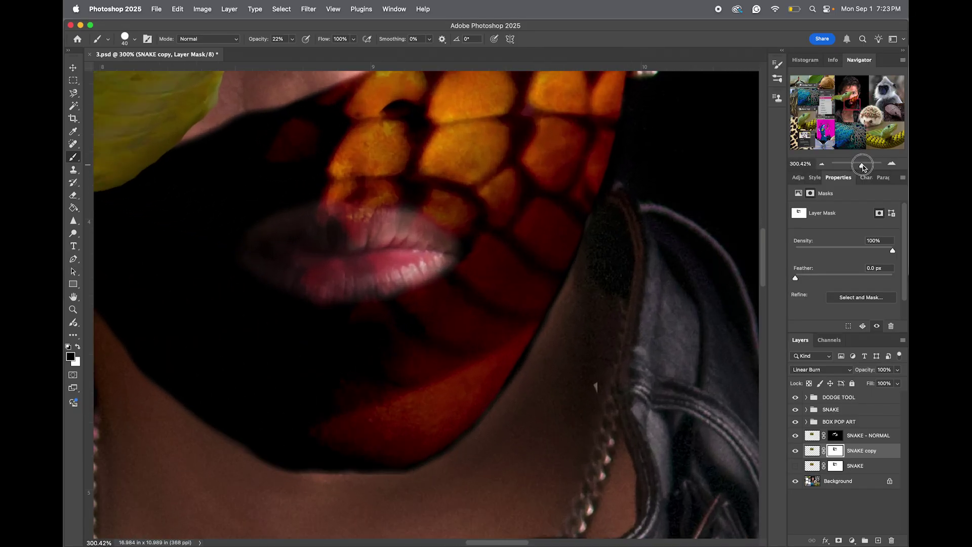
{"action": "left_click", "coordinate": [794, 450]}
{"action": "left_click", "coordinate": [794, 450]}
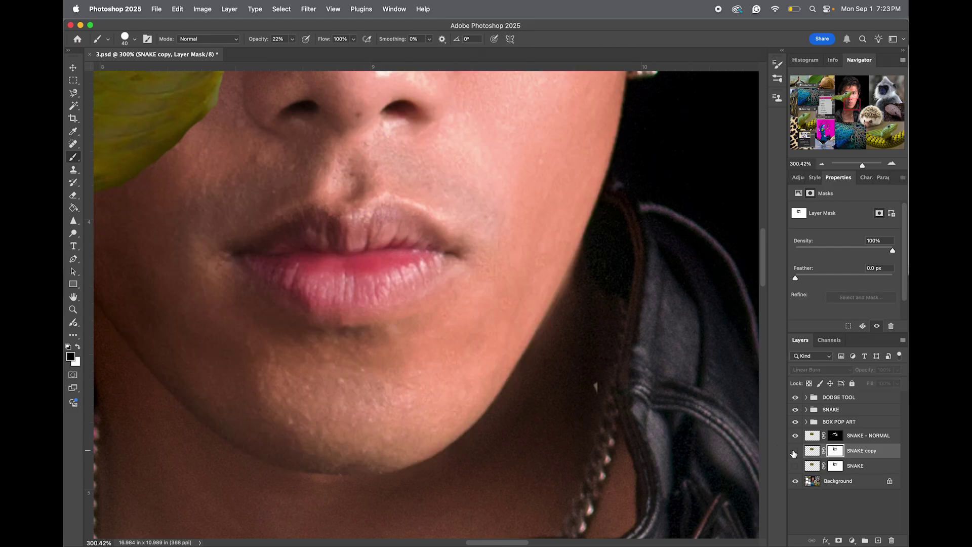
{"action": "left_click", "coordinate": [794, 451]}
{"action": "left_click", "coordinate": [795, 450]}
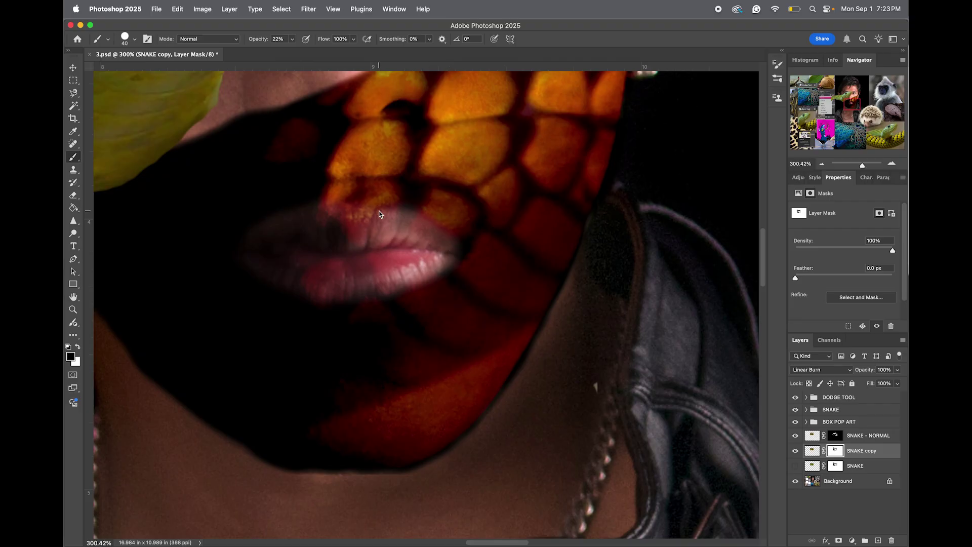
{"action": "mouse_move", "coordinate": [388, 209]}
{"action": "left_mouse_down"}
{"action": "mouse_move", "coordinate": [447, 245]}
{"action": "mouse_move", "coordinate": [389, 223]}
{"action": "mouse_move", "coordinate": [350, 222]}
{"action": "mouse_move", "coordinate": [334, 207]}
{"action": "mouse_move", "coordinate": [356, 220]}
{"action": "mouse_move", "coordinate": [342, 207]}
{"action": "mouse_move", "coordinate": [349, 217]}
{"action": "mouse_move", "coordinate": [302, 226]}
{"action": "mouse_move", "coordinate": [384, 207]}
{"action": "mouse_move", "coordinate": [371, 210]}
{"action": "mouse_move", "coordinate": [408, 226]}
{"action": "mouse_move", "coordinate": [389, 209]}
{"action": "left_mouse_up"}
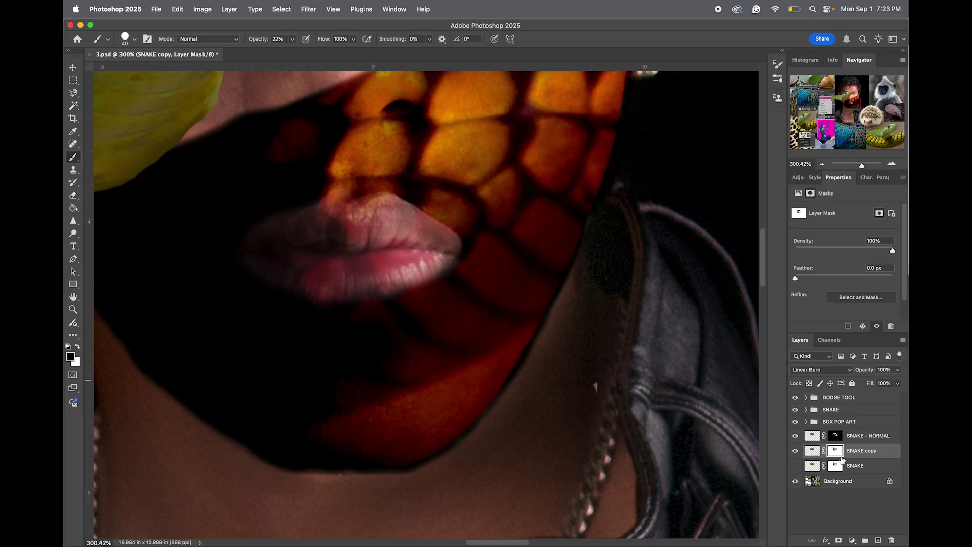
{"action": "left_click", "coordinate": [73, 221]}
Blur the lip mask edges with a size-50 Blur brush
{"action": "left_click", "coordinate": [109, 215]}
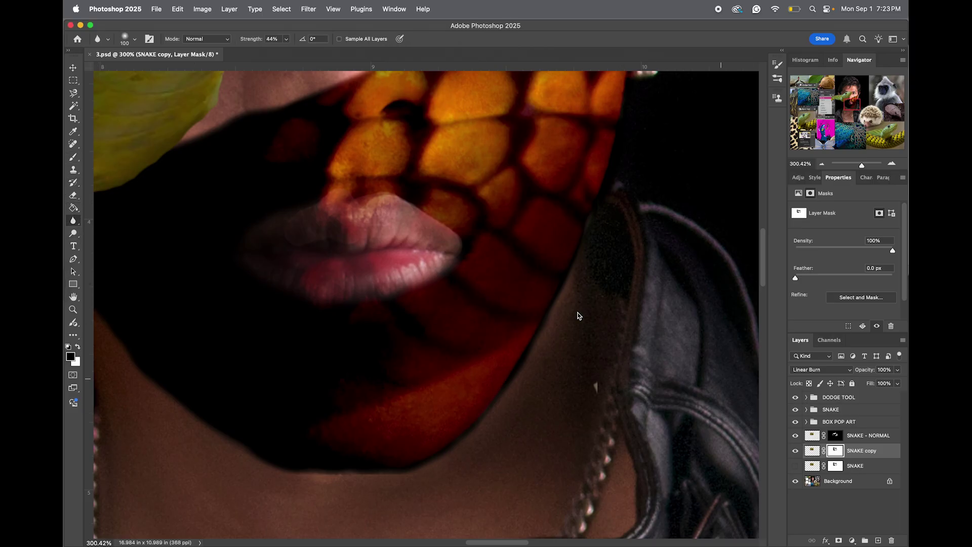
{"action": "key", "text": "bracketleft"}
{"action": "key", "text": "bracketleft"}
{"action": "key", "text": "bracketleft"}
{"action": "key", "text": "bracketleft"}
{"action": "key", "text": "bracketleft"}
{"action": "mouse_move", "coordinate": [453, 231]}
{"action": "left_mouse_down"}
{"action": "mouse_move", "coordinate": [412, 203]}
{"action": "mouse_move", "coordinate": [454, 230]}
{"action": "mouse_move", "coordinate": [454, 243]}
{"action": "mouse_move", "coordinate": [359, 203]}
{"action": "mouse_move", "coordinate": [383, 196]}
{"action": "mouse_move", "coordinate": [320, 202]}
{"action": "mouse_move", "coordinate": [450, 244]}
{"action": "mouse_move", "coordinate": [451, 260]}
{"action": "mouse_move", "coordinate": [448, 247]}
{"action": "mouse_move", "coordinate": [414, 294]}
{"action": "mouse_move", "coordinate": [337, 301]}
{"action": "left_mouse_up"}
Toggle the Background layer's visibility to inspect the snake layers on their own
{"action": "left_click", "coordinate": [826, 485]}
{"action": "left_click", "coordinate": [796, 481]}
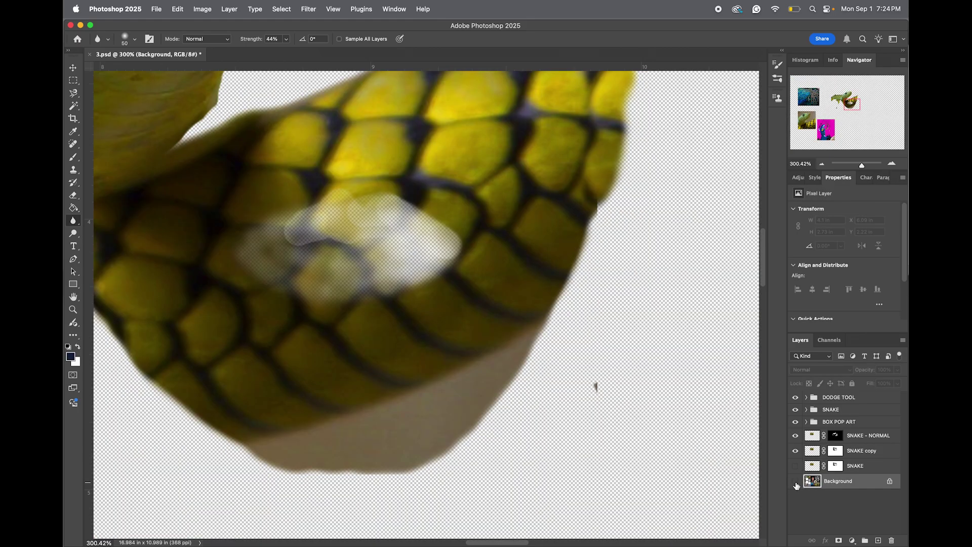
{"action": "left_click", "coordinate": [795, 482]}
{"action": "left_click", "coordinate": [795, 482]}
{"action": "left_click", "coordinate": [796, 481]}
{"action": "left_click", "coordinate": [795, 482]}
{"action": "left_click", "coordinate": [796, 482]}
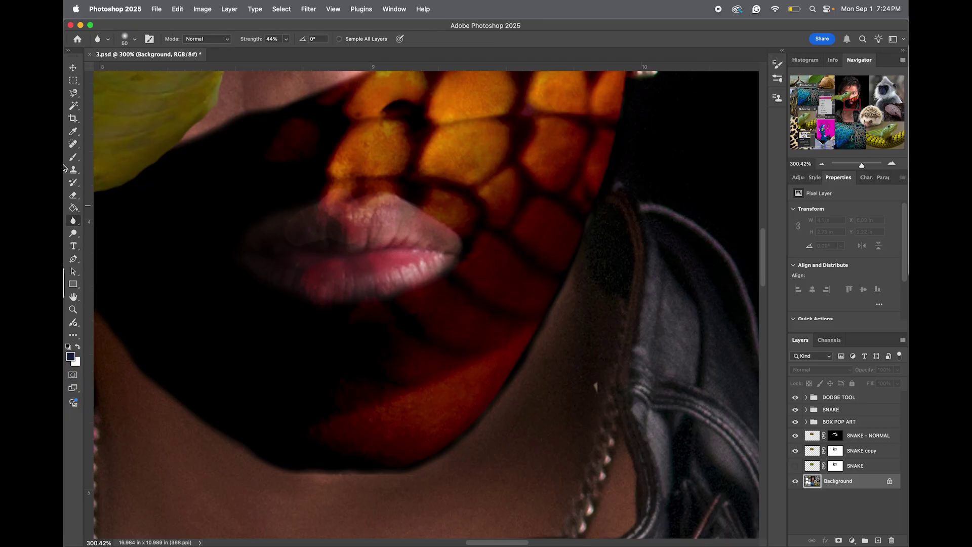
Copy a rectangle around the lips onto a new layer named 'GUYS LIPS'
{"action": "left_click", "coordinate": [73, 80]}
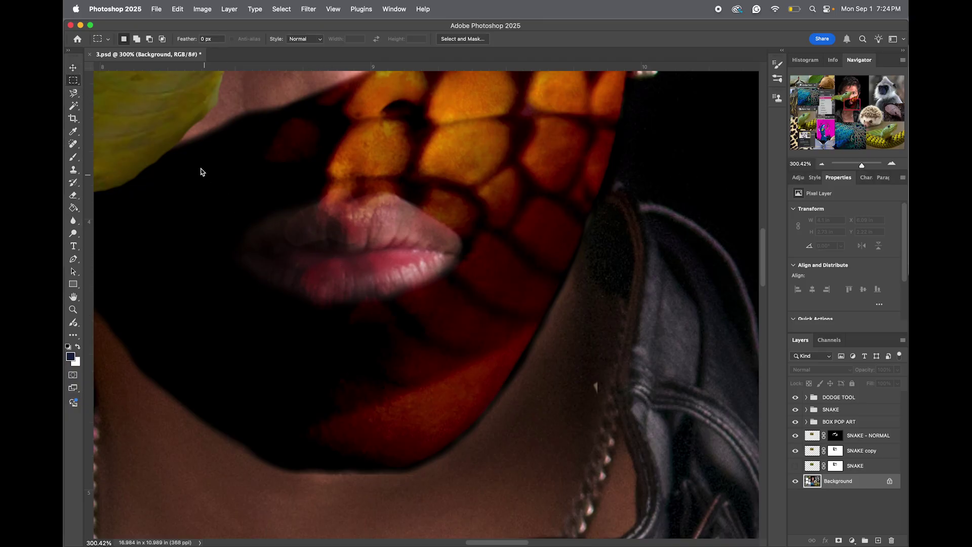
{"action": "left_click_drag", "start_coordinate": [201, 168], "coordinate": [504, 323]}
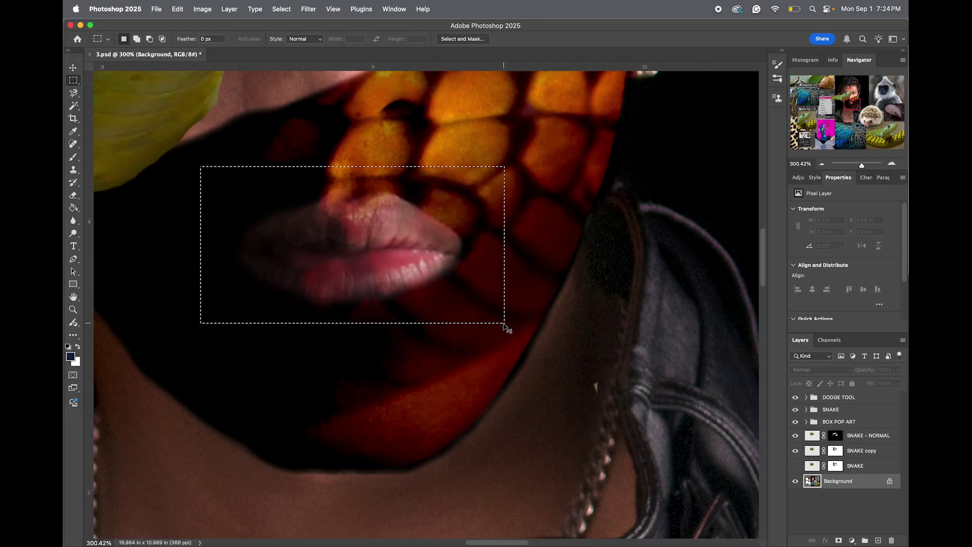
{"action": "key", "text": "super+j"}
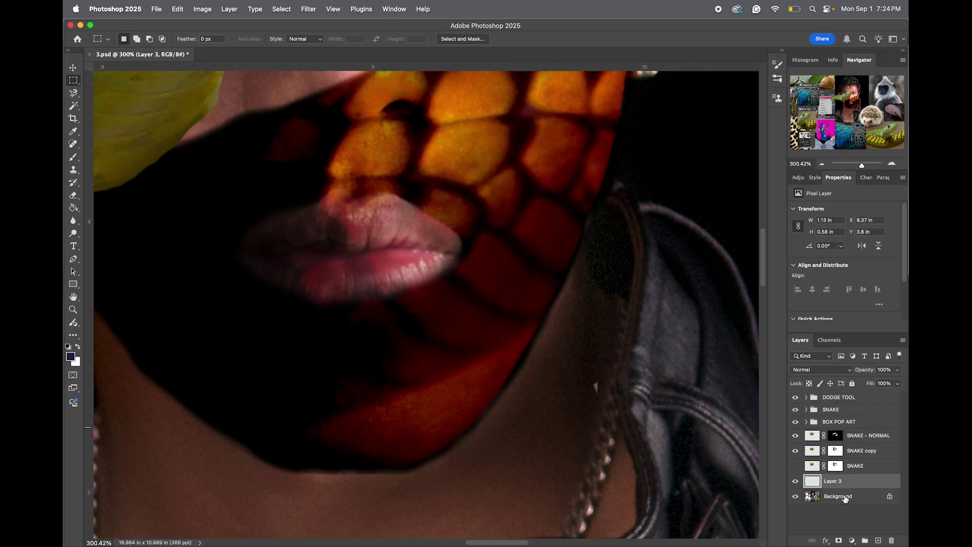
{"action": "double_click", "coordinate": [833, 481]}
{"action": "type", "text": "GUYS LIPS"}
{"action": "key", "text": "Return"}
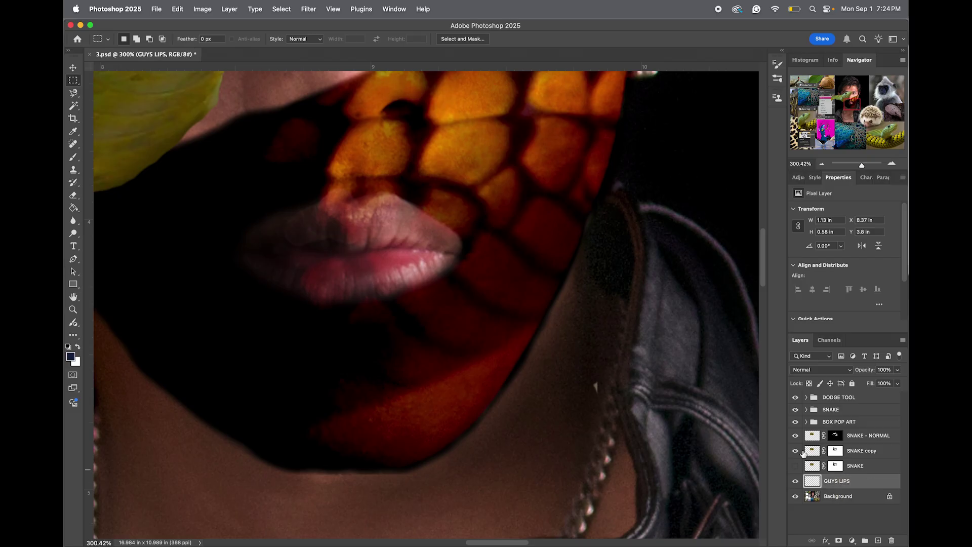
Apply Color Balance to GUYS LIPS with Cyan–Red +100 and Yellow–Blue −86
{"action": "key", "text": "super+b"}
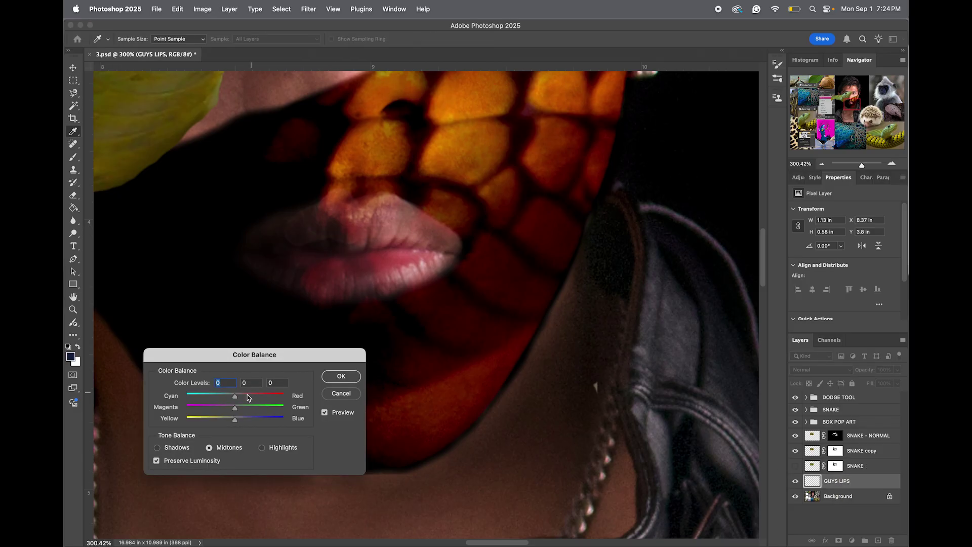
{"action": "left_click_drag", "start_coordinate": [235, 396], "coordinate": [287, 399]}
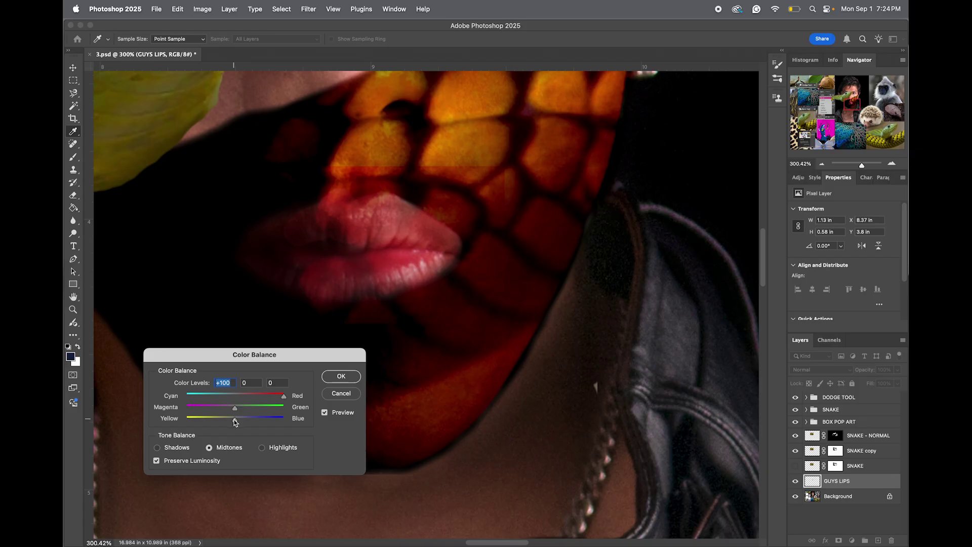
{"action": "left_click_drag", "start_coordinate": [236, 422], "coordinate": [193, 421]}
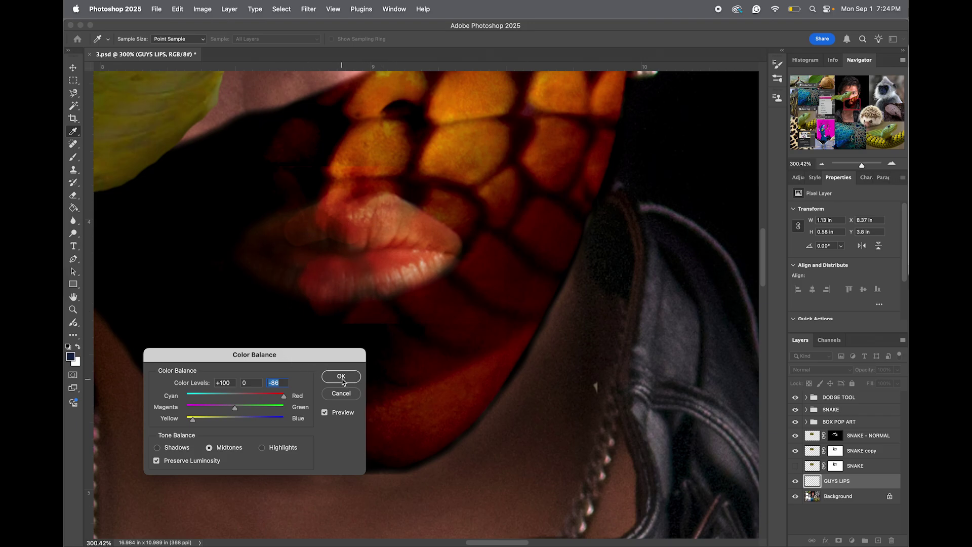
{"action": "left_click", "coordinate": [342, 379]}
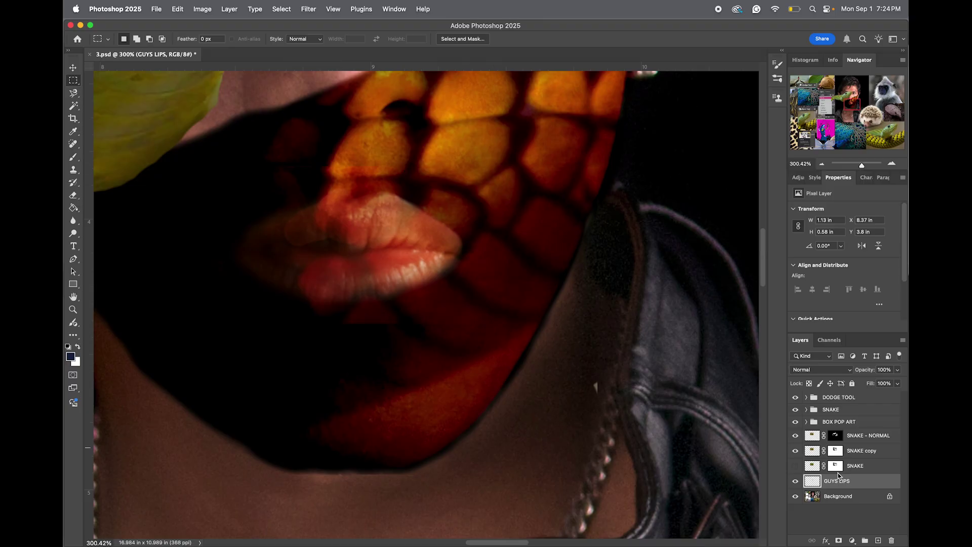
Hide SNAKE copy, add an unlinked layer mask to GUYS LIPS, and soften the brush hardness
{"action": "left_click", "coordinate": [794, 436]}
{"action": "left_click", "coordinate": [794, 436]}
{"action": "left_click", "coordinate": [794, 451]}
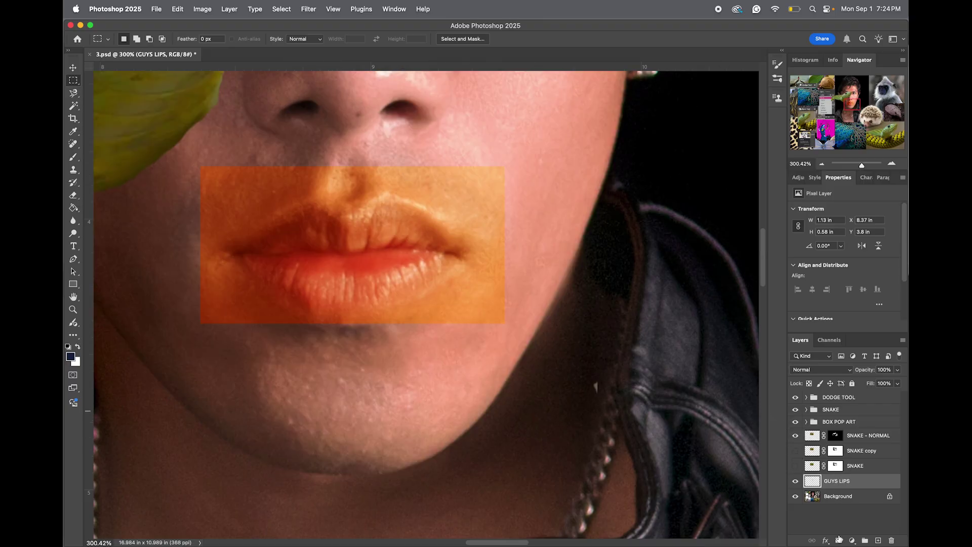
{"action": "left_click", "coordinate": [838, 541]}
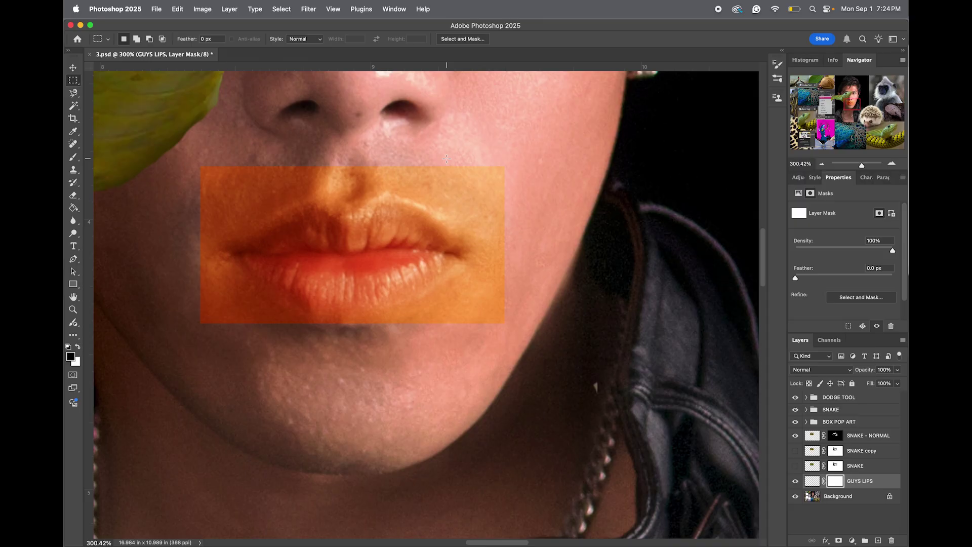
{"action": "key", "text": "b"}
{"action": "right_click", "coordinate": [458, 189]}
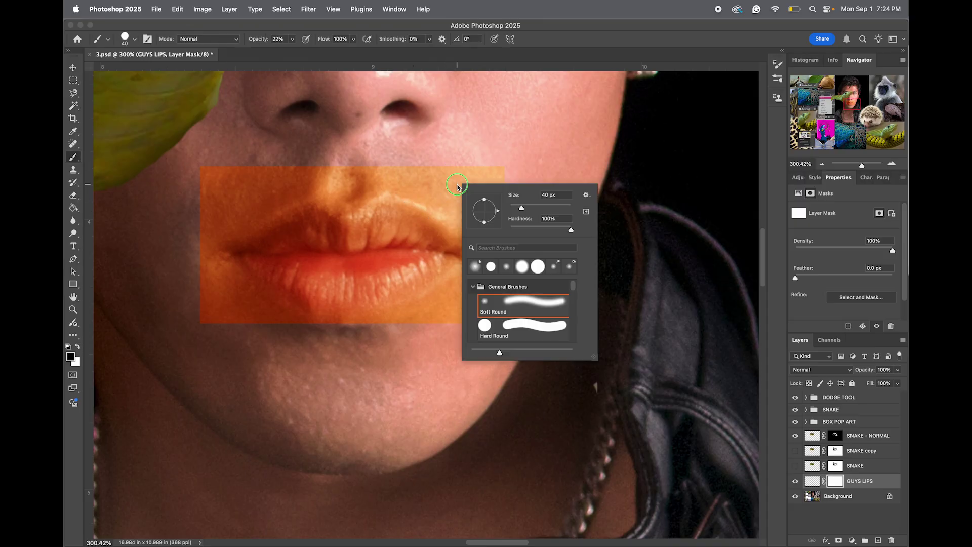
{"action": "left_click", "coordinate": [516, 229]}
{"action": "left_click", "coordinate": [491, 231]}
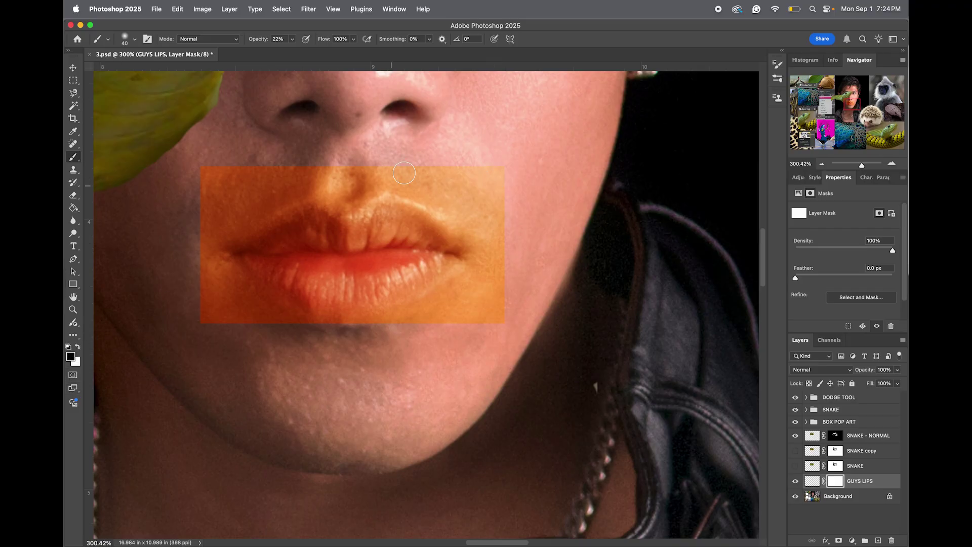
{"action": "left_click", "coordinate": [824, 481]}
Mask away the GUYS LIPS rectangle around the lips, then show SNAKE copy again
{"action": "type", "text": "100"}
{"action": "mouse_move", "coordinate": [491, 187]}
{"action": "left_mouse_down"}
{"action": "mouse_move", "coordinate": [442, 168]}
{"action": "mouse_move", "coordinate": [443, 152]}
{"action": "mouse_move", "coordinate": [498, 176]}
{"action": "mouse_move", "coordinate": [420, 164]}
{"action": "mouse_move", "coordinate": [487, 212]}
{"action": "mouse_move", "coordinate": [496, 208]}
{"action": "mouse_move", "coordinate": [497, 280]}
{"action": "mouse_move", "coordinate": [456, 295]}
{"action": "mouse_move", "coordinate": [495, 267]}
{"action": "mouse_move", "coordinate": [425, 321]}
{"action": "mouse_move", "coordinate": [473, 341]}
{"action": "left_mouse_up"}
{"action": "key", "text": "bracketright"}
{"action": "mouse_move", "coordinate": [302, 156]}
{"action": "left_mouse_down"}
{"action": "mouse_move", "coordinate": [380, 164]}
{"action": "mouse_move", "coordinate": [351, 183]}
{"action": "mouse_move", "coordinate": [362, 162]}
{"action": "left_mouse_up"}
{"action": "left_click", "coordinate": [796, 450]}
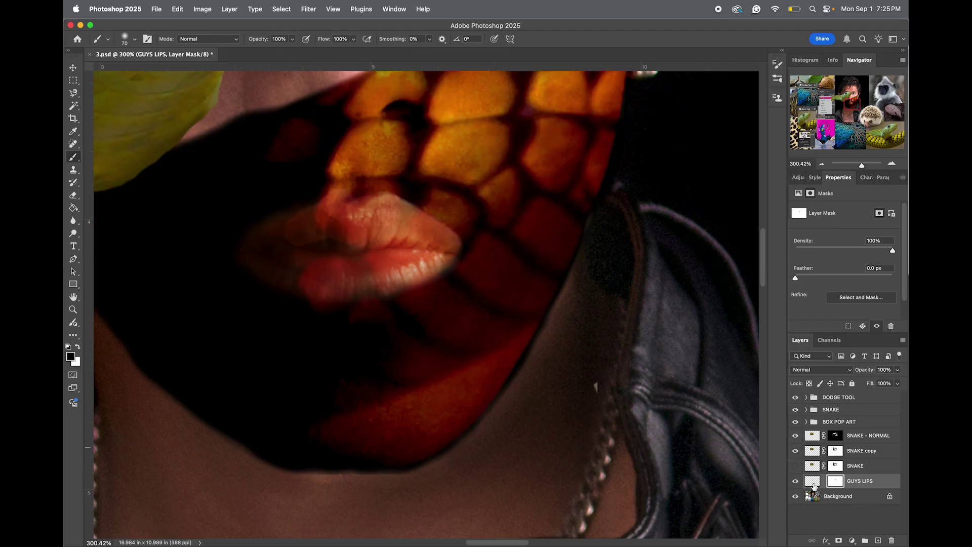
{"action": "left_click", "coordinate": [813, 482]}
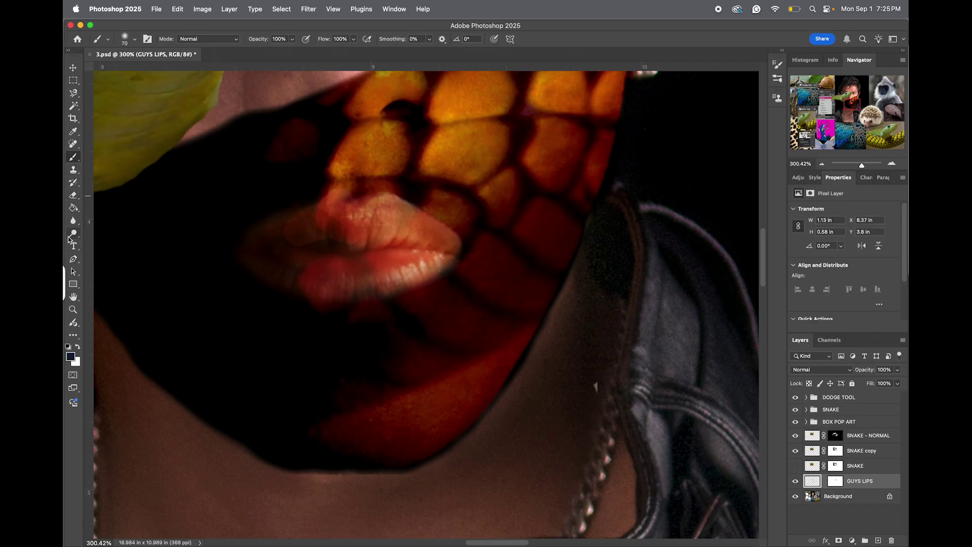
Select the Burn tool and hide SNAKE copy to see the orange lips on the bare face
{"action": "left_click_drag", "start_coordinate": [73, 235], "coordinate": [101, 242]}
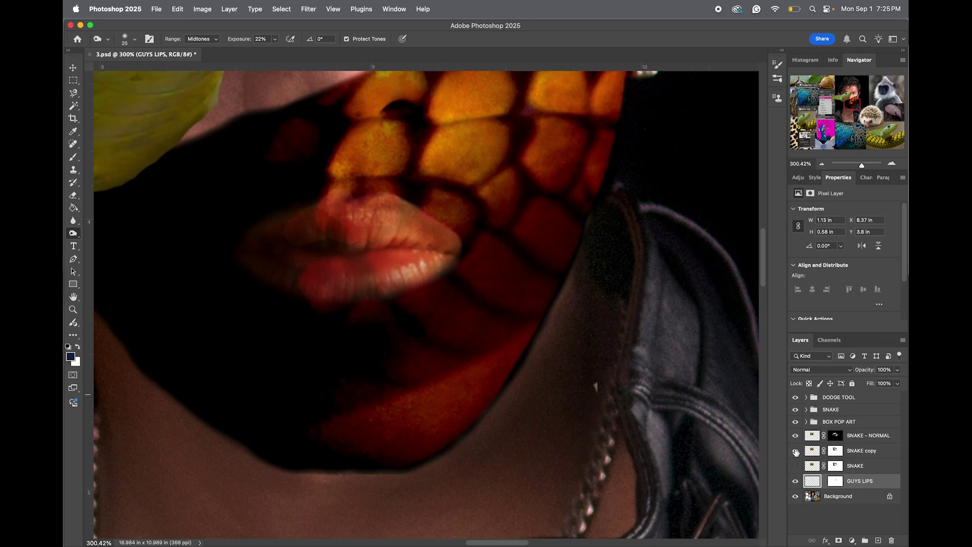
{"action": "left_click", "coordinate": [795, 451]}
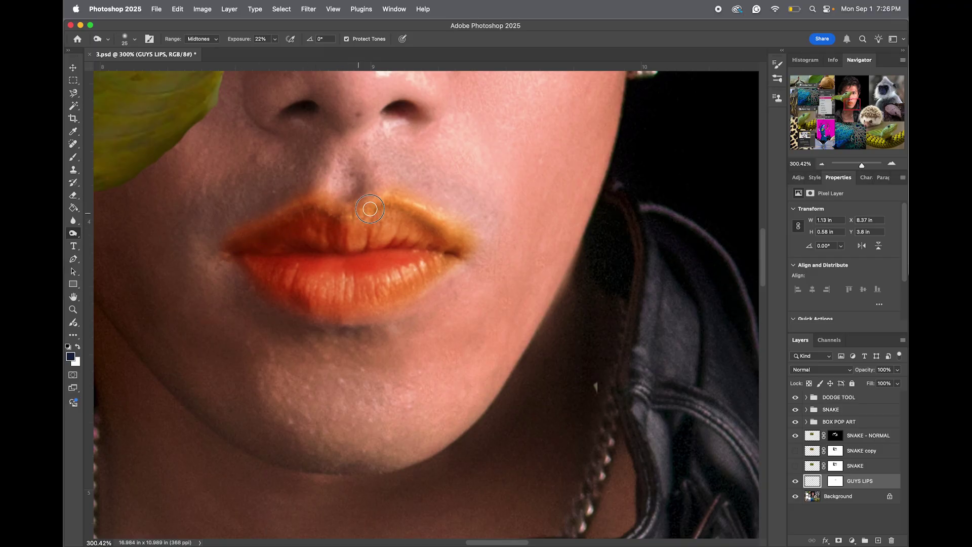
Raise the GUYS LIPS contrast to 97 with Brightness/Contrast
{"action": "left_click", "coordinate": [202, 8]}
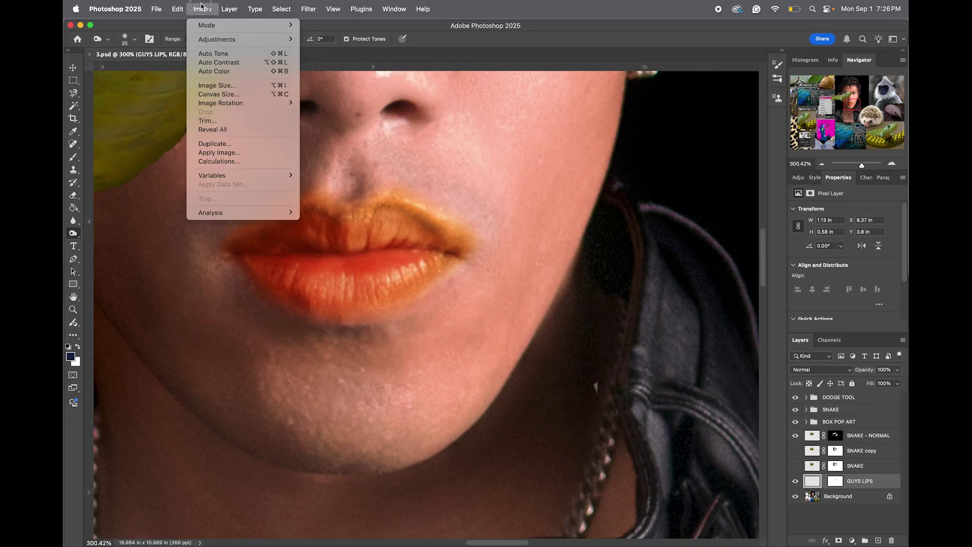
{"action": "mouse_move", "coordinate": [217, 39]}
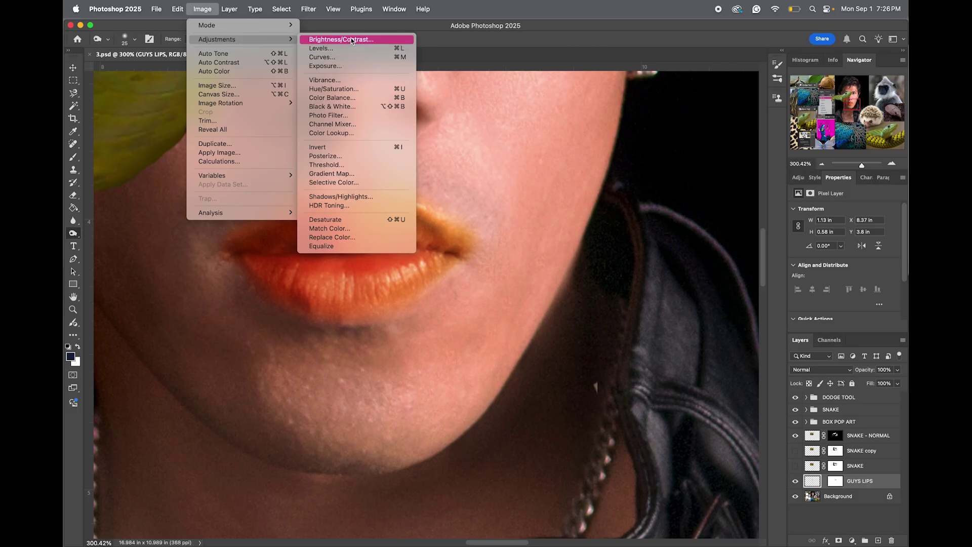
{"action": "left_click", "coordinate": [329, 39]}
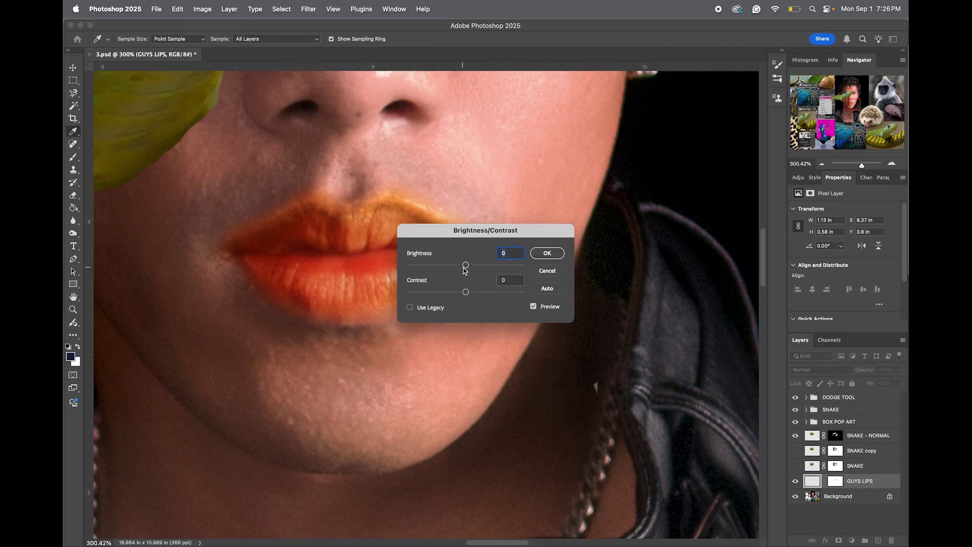
{"action": "left_click_drag", "start_coordinate": [466, 293], "coordinate": [496, 293]}
{"action": "left_click", "coordinate": [534, 308]}
{"action": "left_click_drag", "start_coordinate": [496, 293], "coordinate": [519, 292]}
{"action": "left_click", "coordinate": [546, 255]}
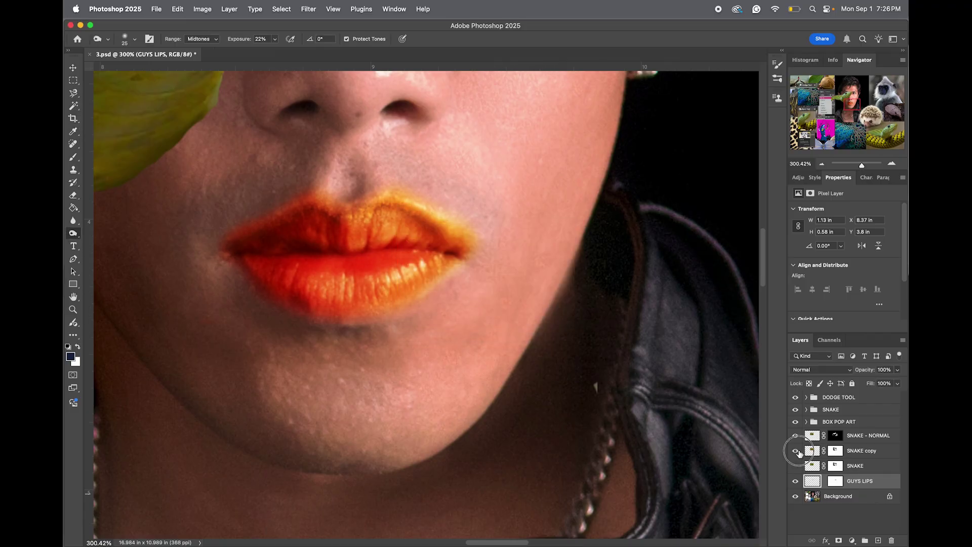
Show SNAKE copy again and target its layer mask
{"action": "left_click", "coordinate": [795, 451]}
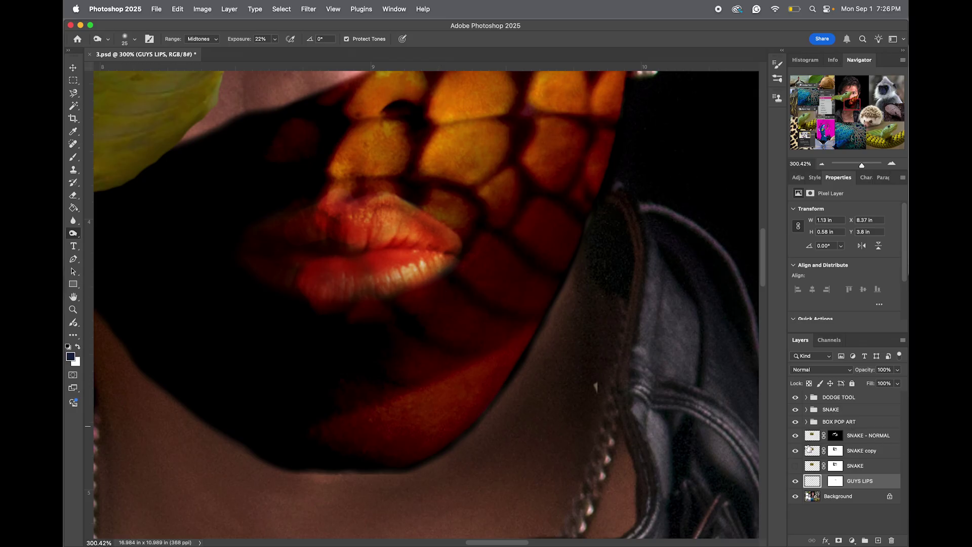
{"action": "left_click", "coordinate": [810, 450]}
{"action": "left_click", "coordinate": [836, 451]}
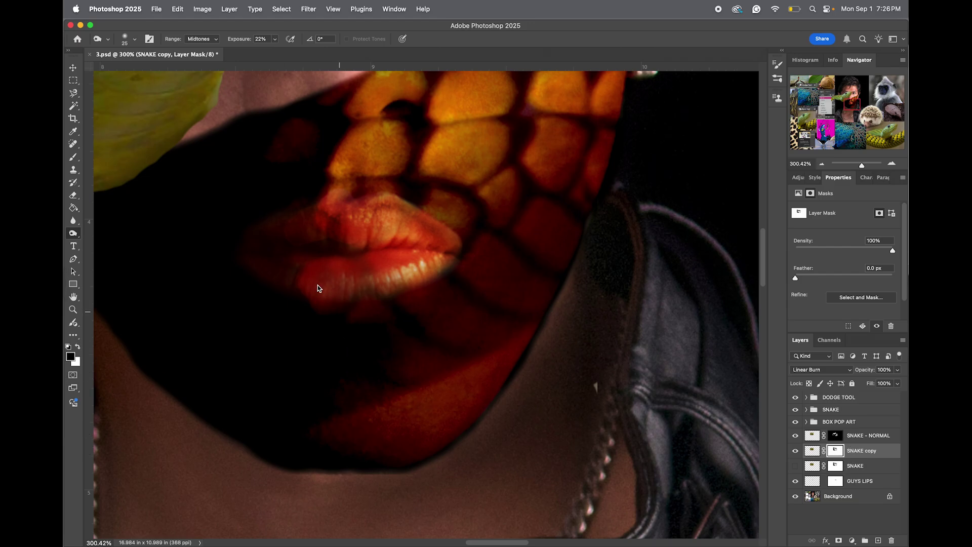
Resize the brush and paint the SNAKE copy mask over the upper lip edge
{"action": "key", "text": "b"}
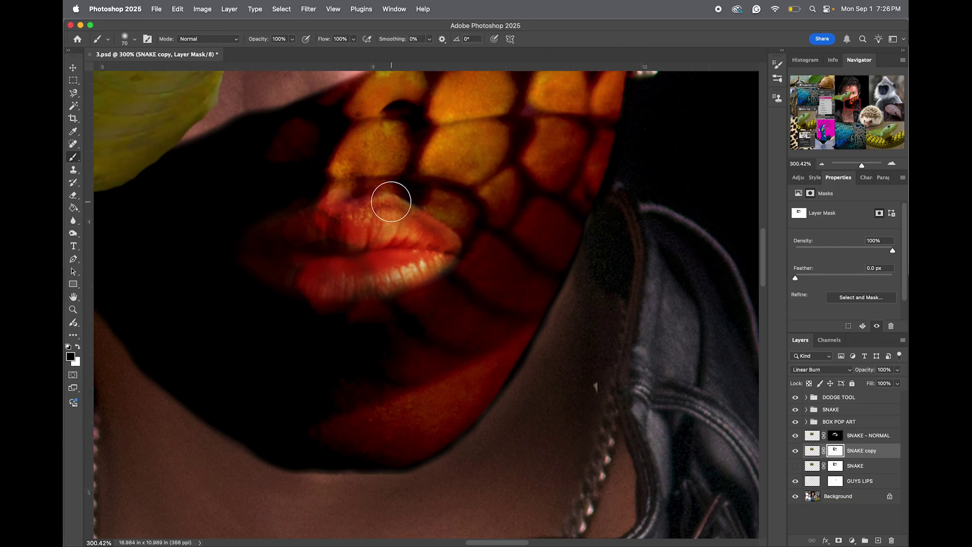
{"action": "right_click", "coordinate": [391, 202]}
{"action": "left_click_drag", "start_coordinate": [454, 226], "coordinate": [439, 221]}
{"action": "key", "text": "Return"}
{"action": "left_click", "coordinate": [403, 198]}
{"action": "mouse_move", "coordinate": [389, 198]}
{"action": "left_mouse_down"}
{"action": "mouse_move", "coordinate": [412, 197]}
{"action": "mouse_move", "coordinate": [467, 245]}
{"action": "left_mouse_up"}
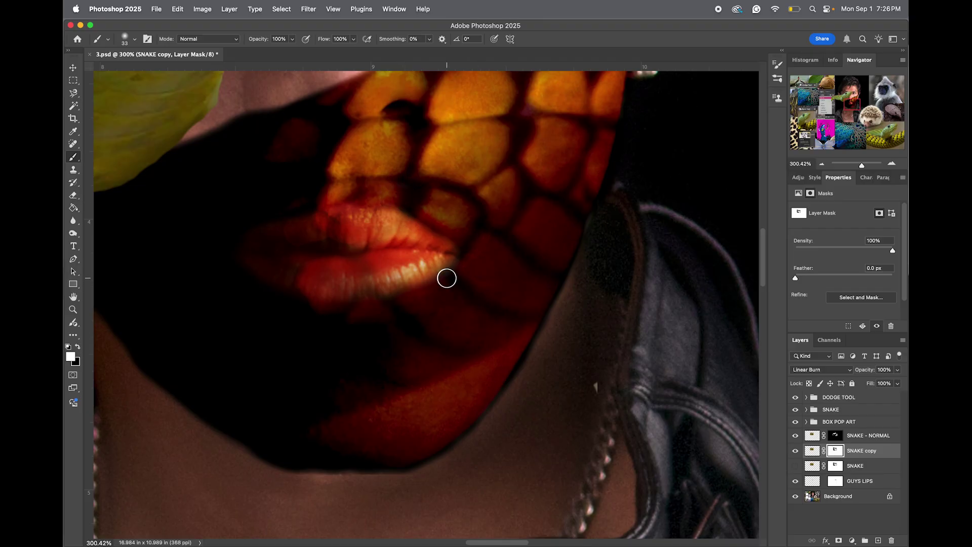
Paint black along the lower lip so its highlights show, undoing an unwanted white stroke
{"action": "key", "text": "x"}
{"action": "left_click", "coordinate": [439, 264]}
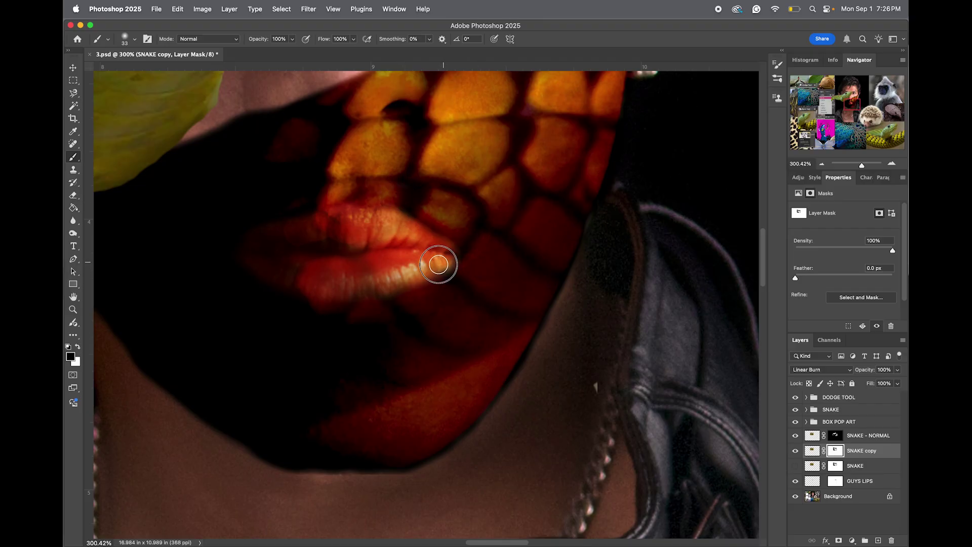
{"action": "left_click_drag", "start_coordinate": [438, 264], "coordinate": [349, 288]}
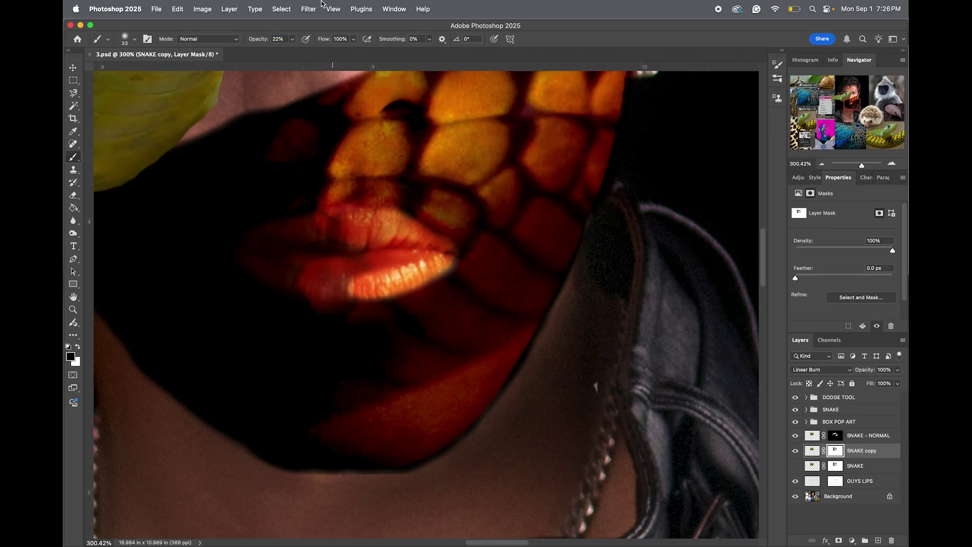
{"action": "mouse_move", "coordinate": [445, 267]}
{"action": "left_mouse_down"}
{"action": "mouse_move", "coordinate": [343, 288]}
{"action": "mouse_move", "coordinate": [457, 274]}
{"action": "mouse_move", "coordinate": [432, 286]}
{"action": "mouse_move", "coordinate": [460, 269]}
{"action": "mouse_move", "coordinate": [408, 308]}
{"action": "left_mouse_up"}
{"action": "key", "text": "x"}
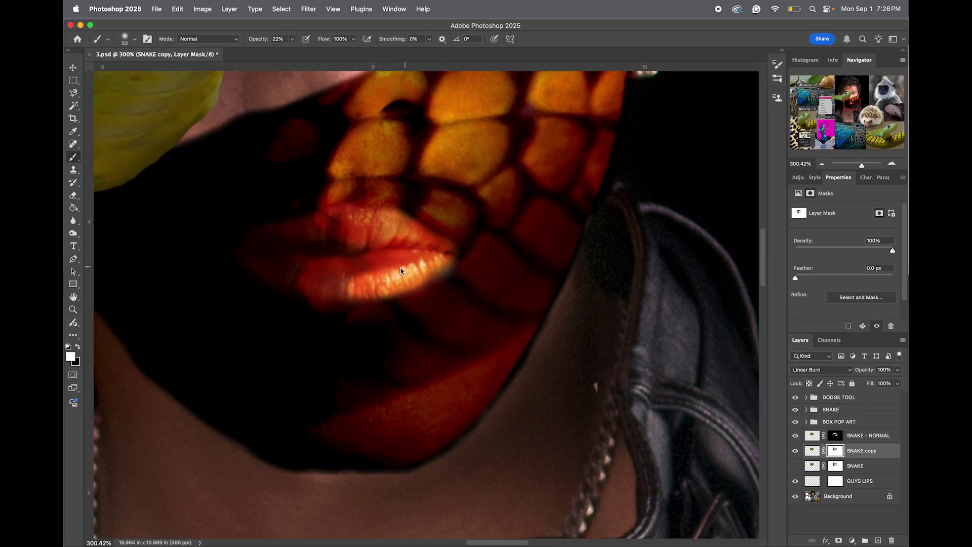
{"action": "mouse_move", "coordinate": [401, 271]}
{"action": "left_mouse_down"}
{"action": "mouse_move", "coordinate": [390, 260]}
{"action": "mouse_move", "coordinate": [400, 266]}
{"action": "mouse_move", "coordinate": [345, 278]}
{"action": "mouse_move", "coordinate": [435, 256]}
{"action": "left_mouse_up"}
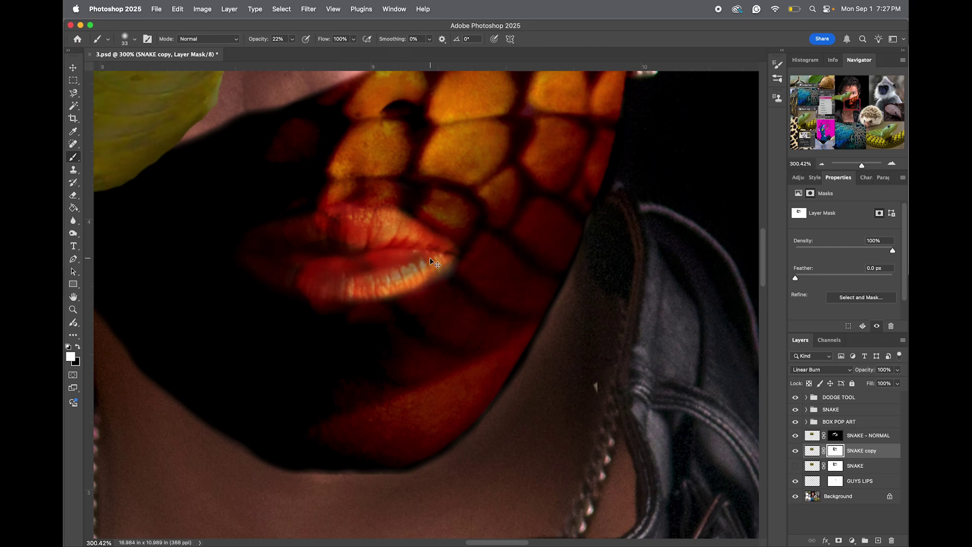
{"action": "key", "text": "super+z"}
{"action": "key", "text": "super+z"}
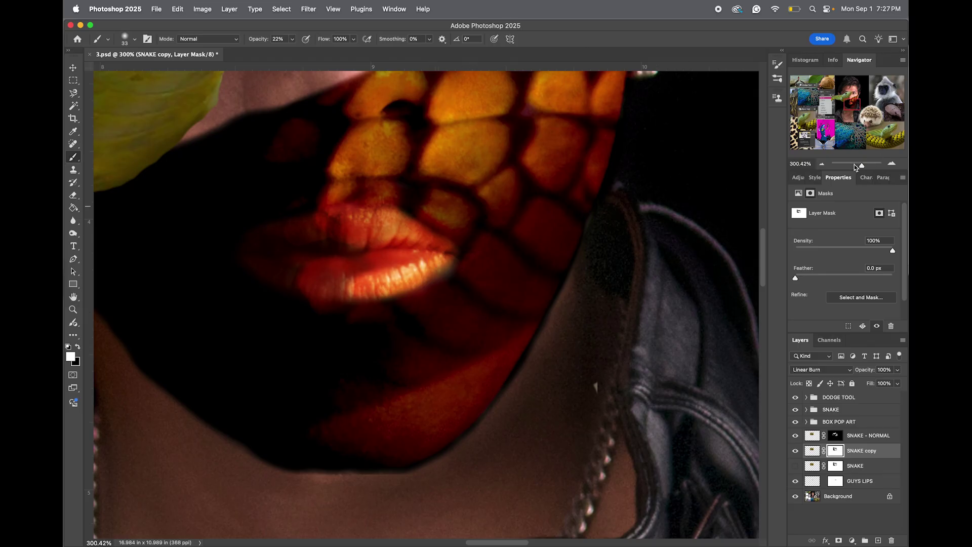
{"action": "left_click_drag", "start_coordinate": [855, 167], "coordinate": [858, 167]}
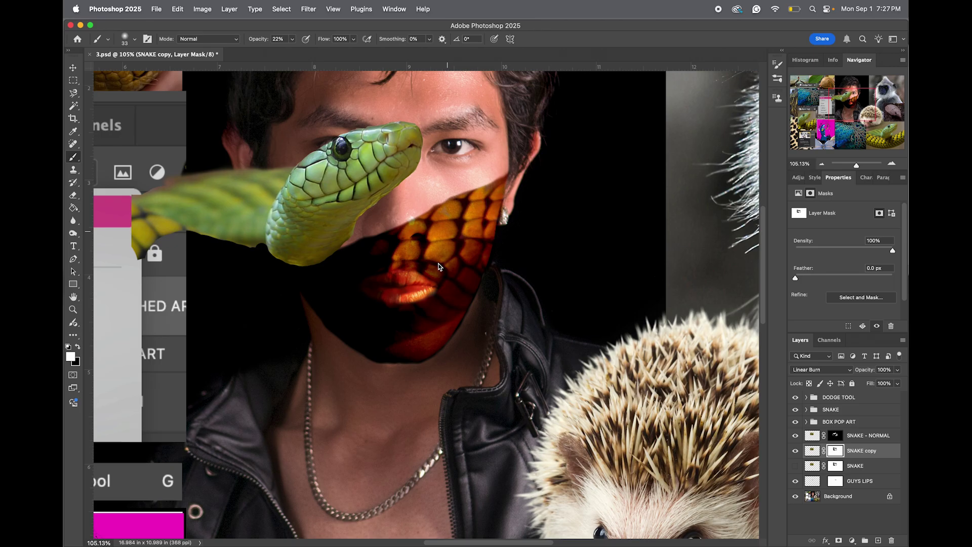
Copy a rectangle of the Background's face area into Layer 3 and blend it as Linear Light
{"action": "scroll", "coordinate": [438, 266], "scroll_direction": "up", "scroll_amount": 5}
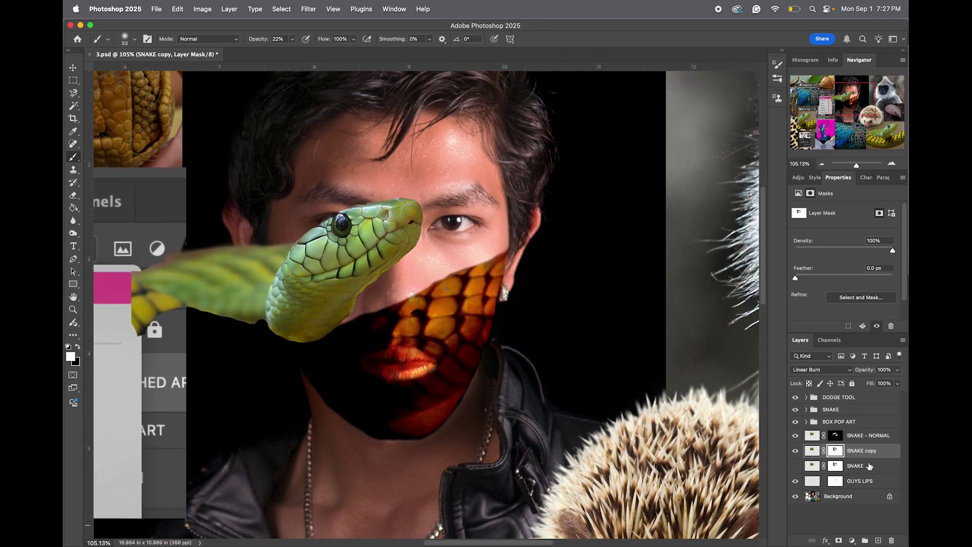
{"action": "left_click", "coordinate": [835, 496]}
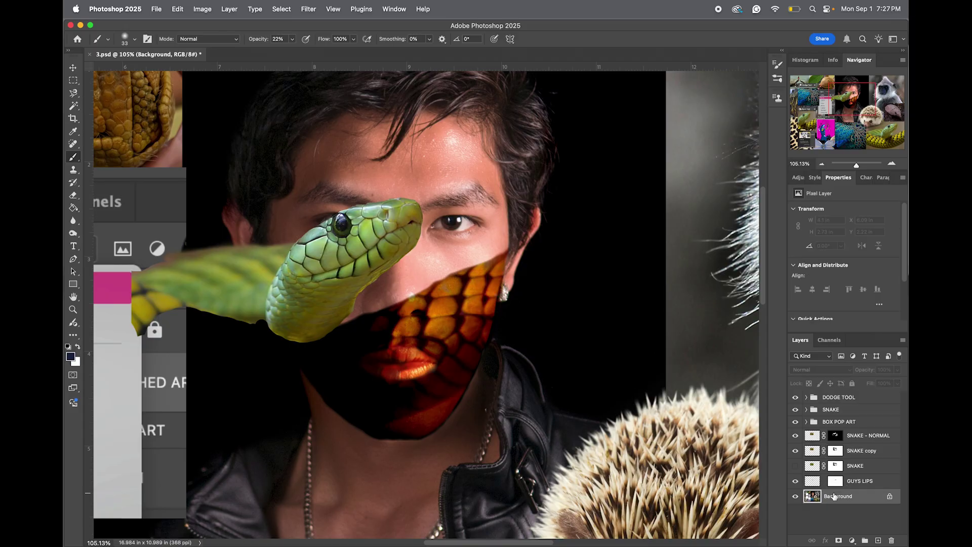
{"action": "key", "text": "m"}
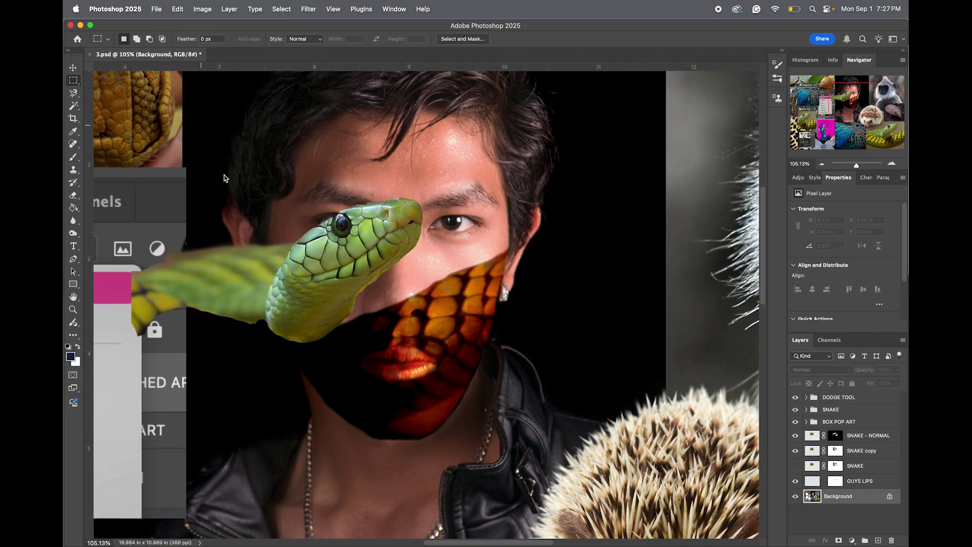
{"action": "left_click_drag", "start_coordinate": [193, 526], "coordinate": [606, 108]}
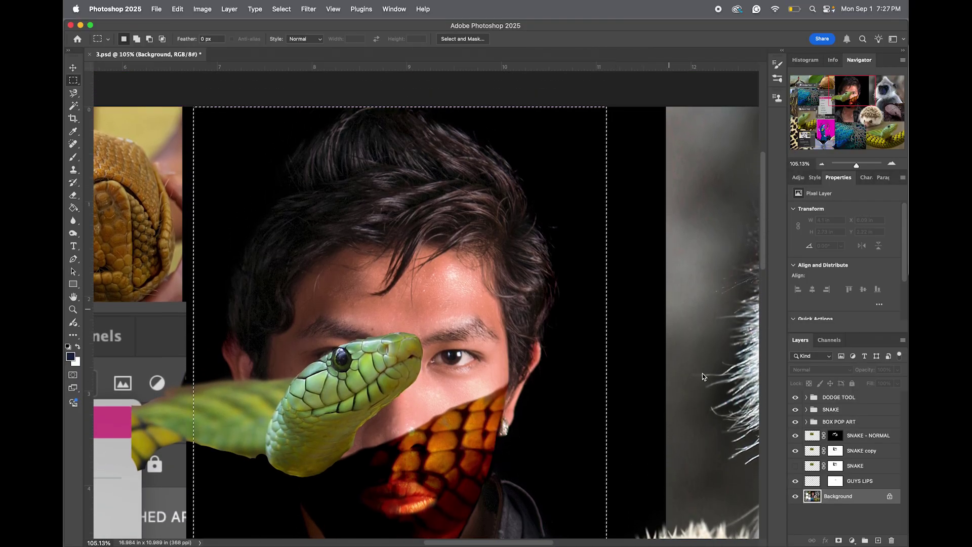
{"action": "key", "text": "super+j"}
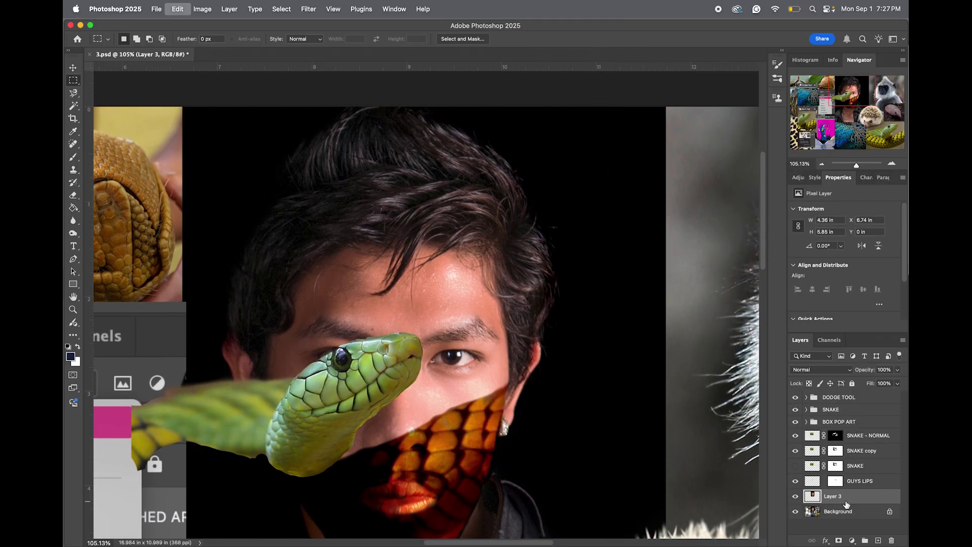
{"action": "left_click", "coordinate": [805, 370]}
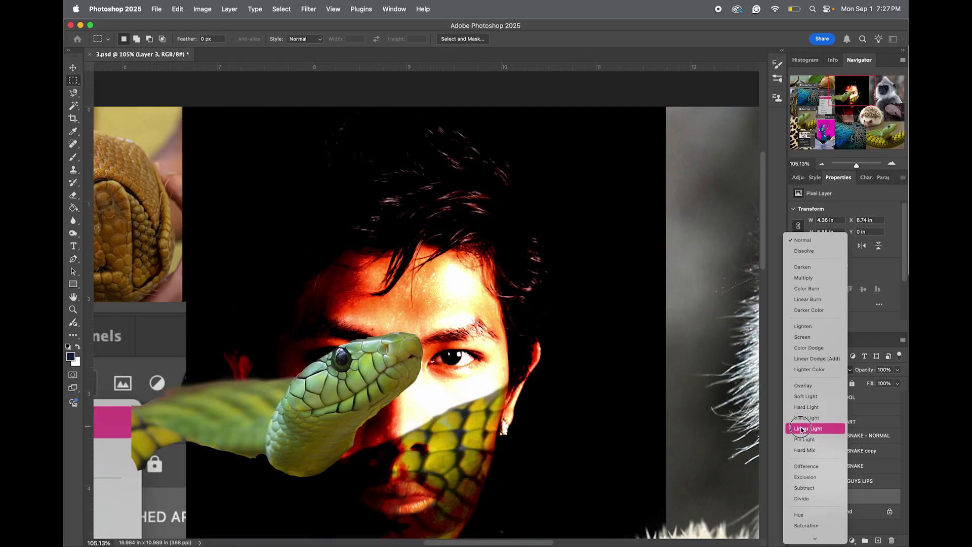
{"action": "left_click", "coordinate": [801, 429]}
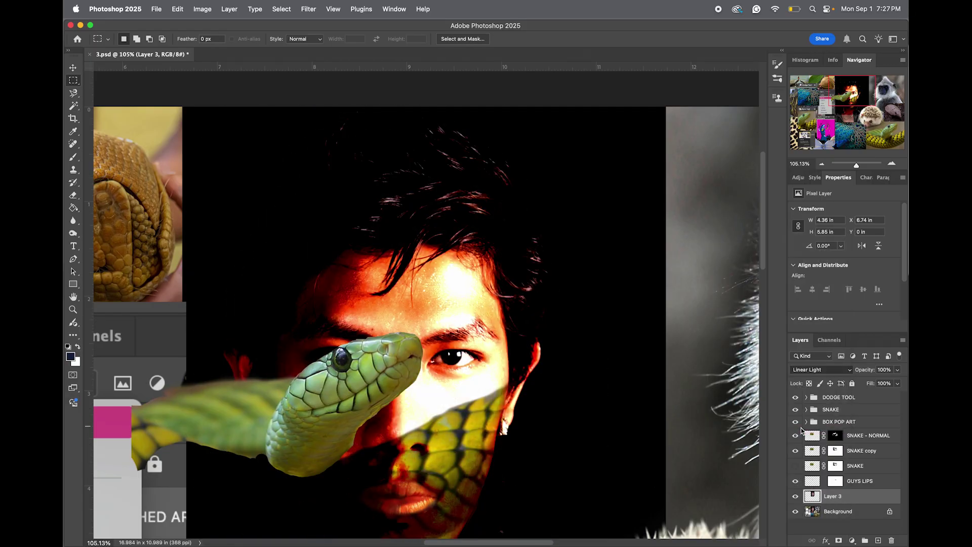
Try Lighter Color on SNAKE copy, undo it, then set SNAKE - NORMAL to Difference
{"action": "left_click", "coordinate": [862, 452]}
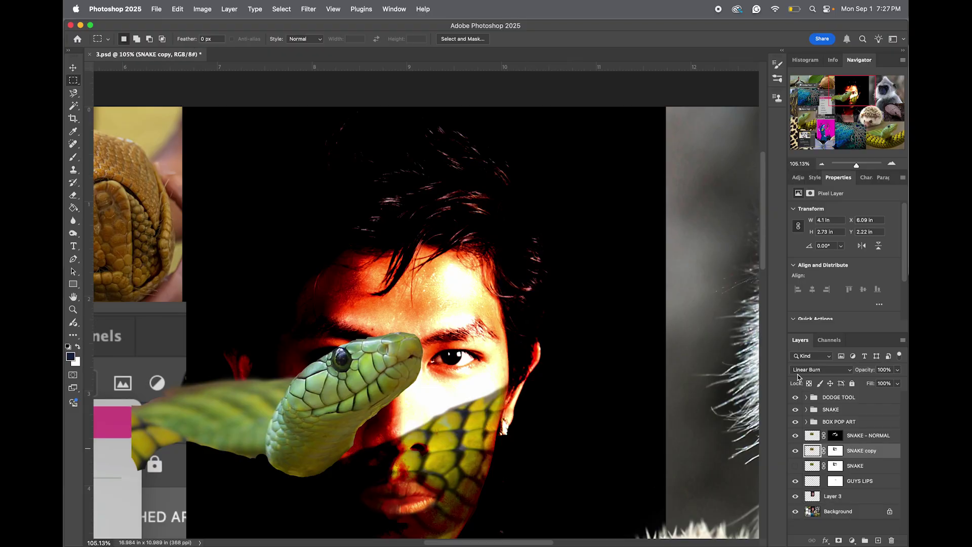
{"action": "left_click", "coordinate": [800, 370]}
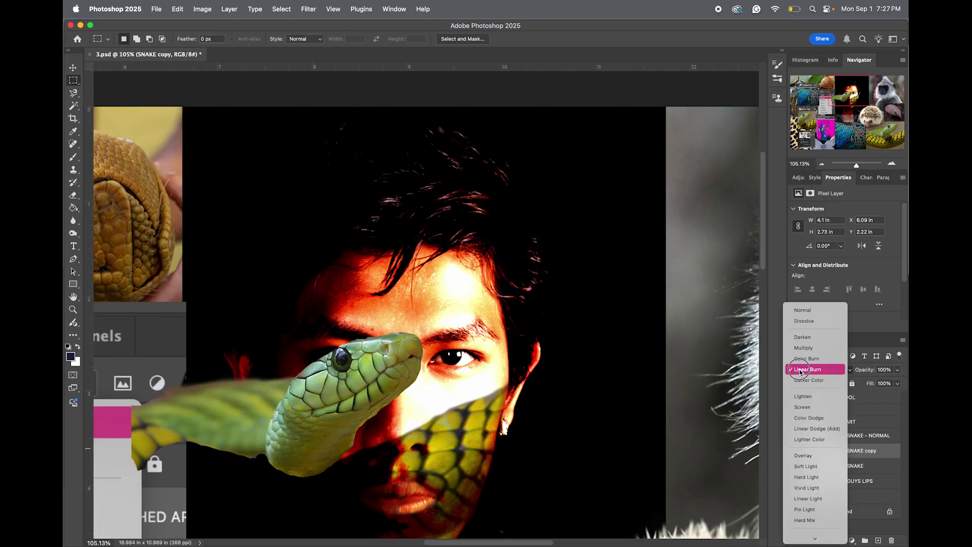
{"action": "left_click", "coordinate": [800, 438]}
{"action": "key", "text": "super+z"}
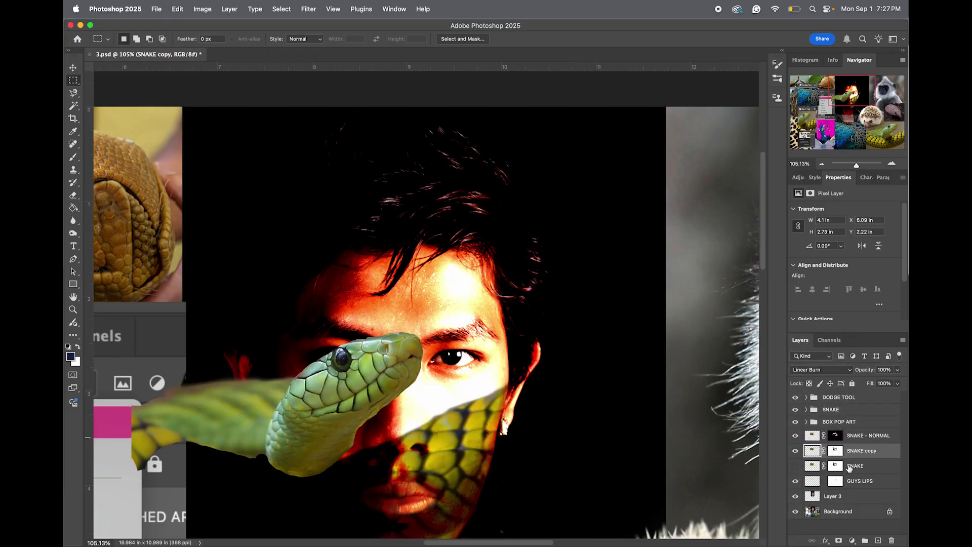
{"action": "left_click", "coordinate": [868, 437]}
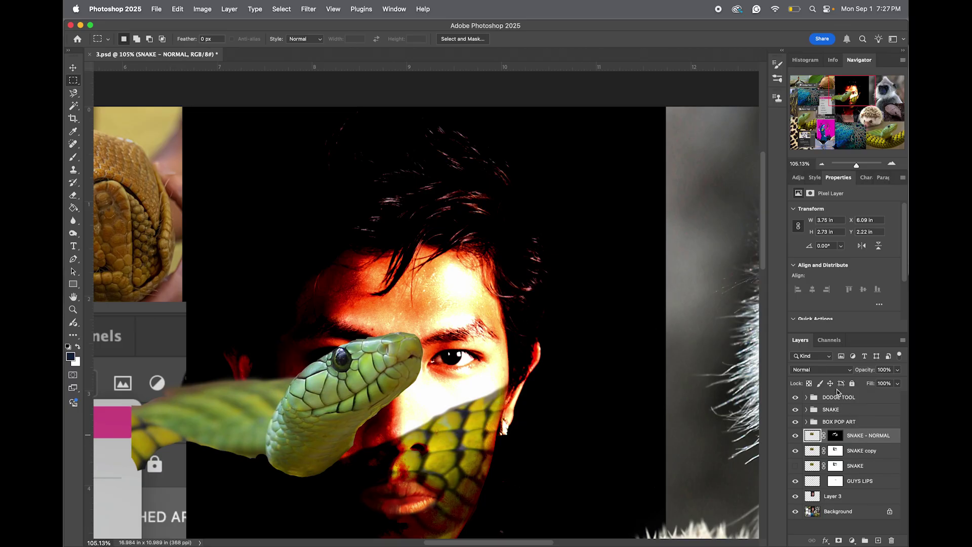
{"action": "left_click", "coordinate": [820, 371]}
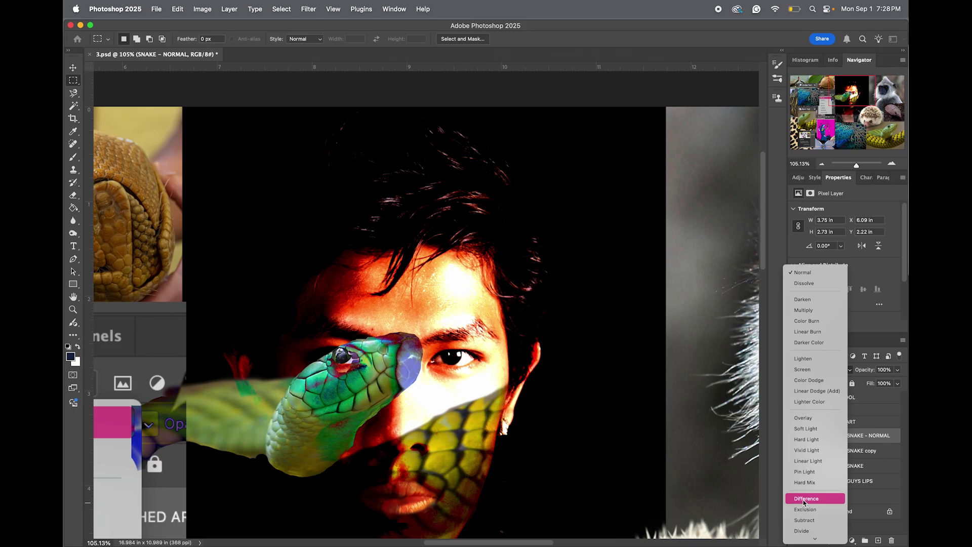
{"action": "left_click", "coordinate": [805, 502]}
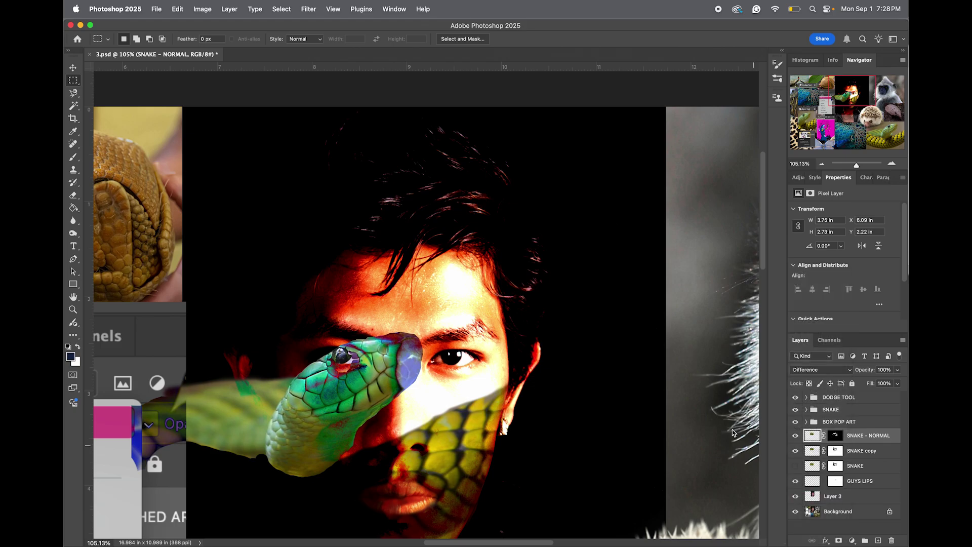
{"action": "scroll", "coordinate": [659, 405], "scroll_direction": "down", "scroll_amount": 5}
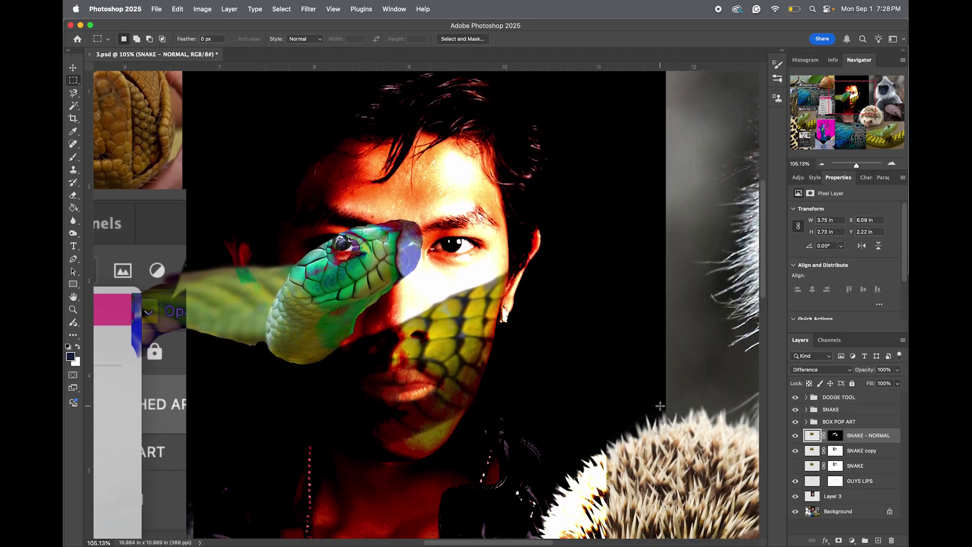
{"action": "scroll", "coordinate": [659, 405], "scroll_direction": "down", "scroll_amount": 1}
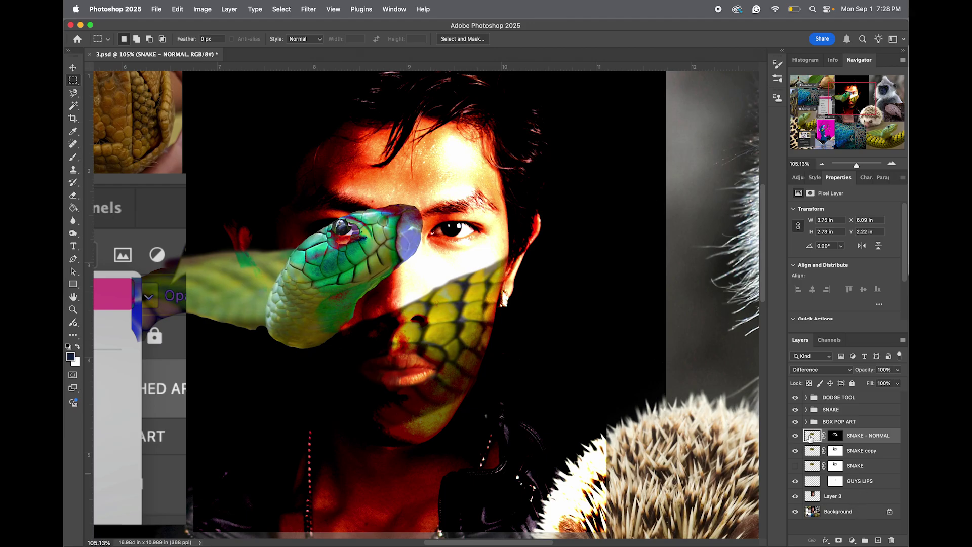
Sample the snake's green as paint colour and add a new layer named green
{"action": "key", "text": "i"}
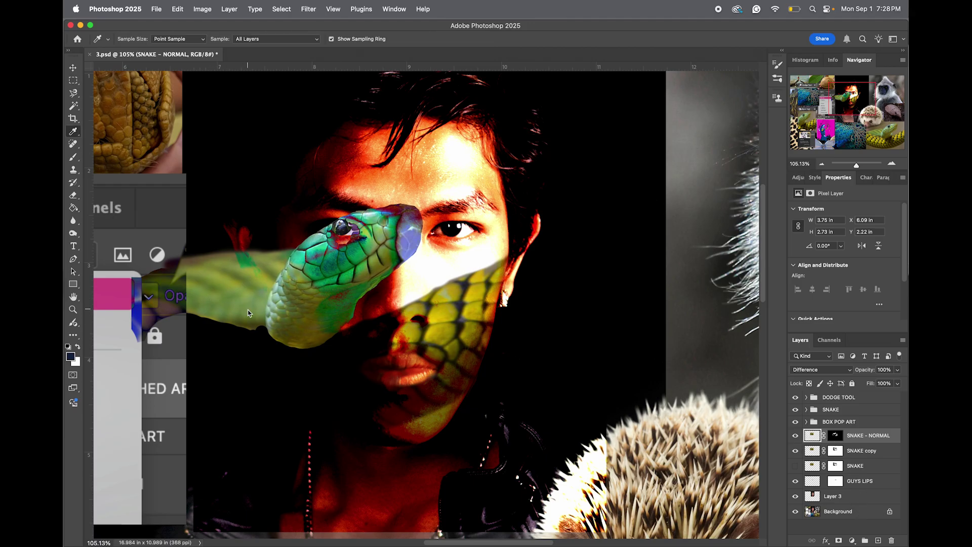
{"action": "left_click", "coordinate": [247, 311]}
{"action": "left_click", "coordinate": [878, 540]}
{"action": "double_click", "coordinate": [830, 436]}
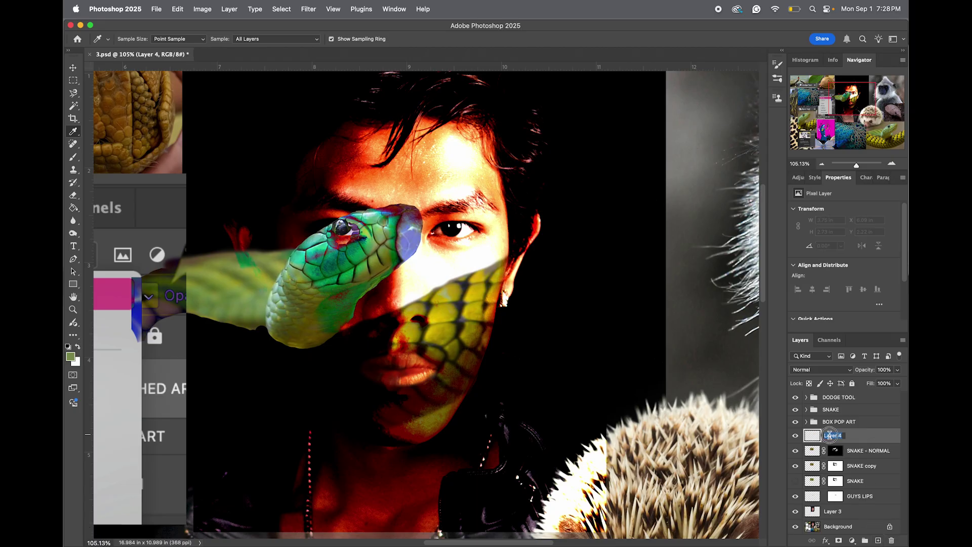
{"action": "type", "text": "green"}
{"action": "key", "text": "Return"}
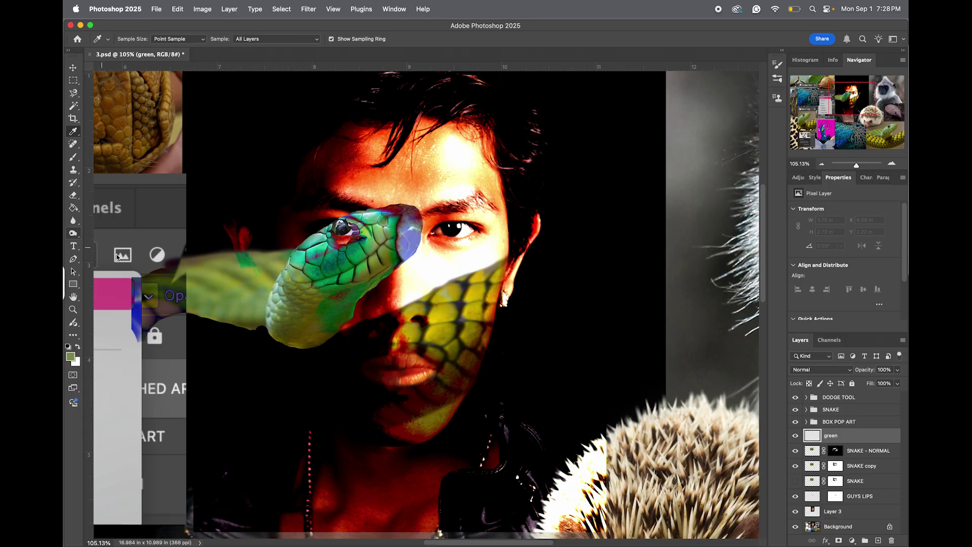
Paint soft green shading left of the face and lower-left face with a 250 brush
{"action": "key", "text": "b"}
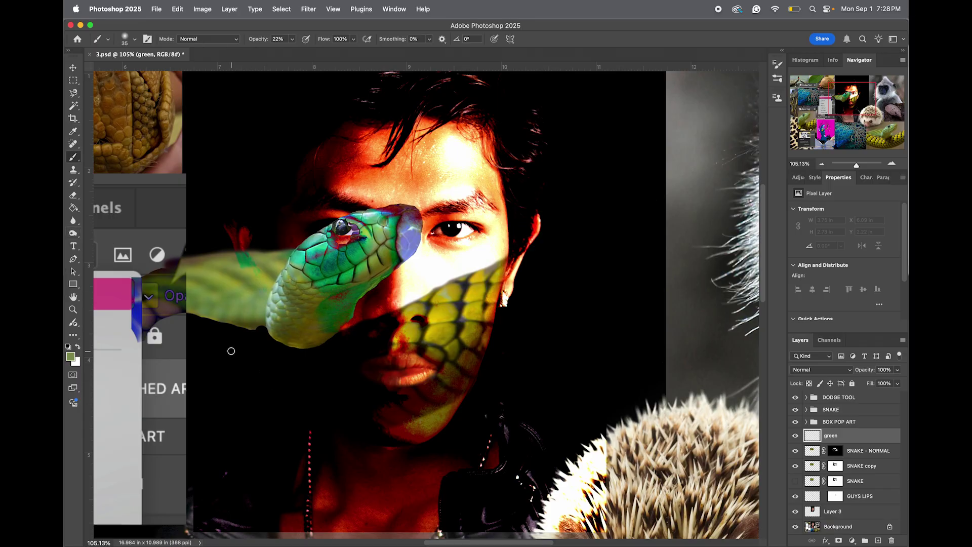
{"action": "key", "text": "bracketright"}
{"action": "key", "text": "bracketright"}
{"action": "key", "text": "bracketright"}
{"action": "key", "text": "bracketright"}
{"action": "key", "text": "bracketright"}
{"action": "key", "text": "bracketright"}
{"action": "key", "text": "bracketright"}
{"action": "key", "text": "bracketright"}
{"action": "mouse_move", "coordinate": [217, 369]}
{"action": "left_mouse_down"}
{"action": "mouse_move", "coordinate": [226, 369]}
{"action": "mouse_move", "coordinate": [203, 350]}
{"action": "mouse_move", "coordinate": [206, 332]}
{"action": "mouse_move", "coordinate": [225, 362]}
{"action": "mouse_move", "coordinate": [228, 329]}
{"action": "mouse_move", "coordinate": [226, 372]}
{"action": "mouse_move", "coordinate": [221, 330]}
{"action": "left_mouse_up"}
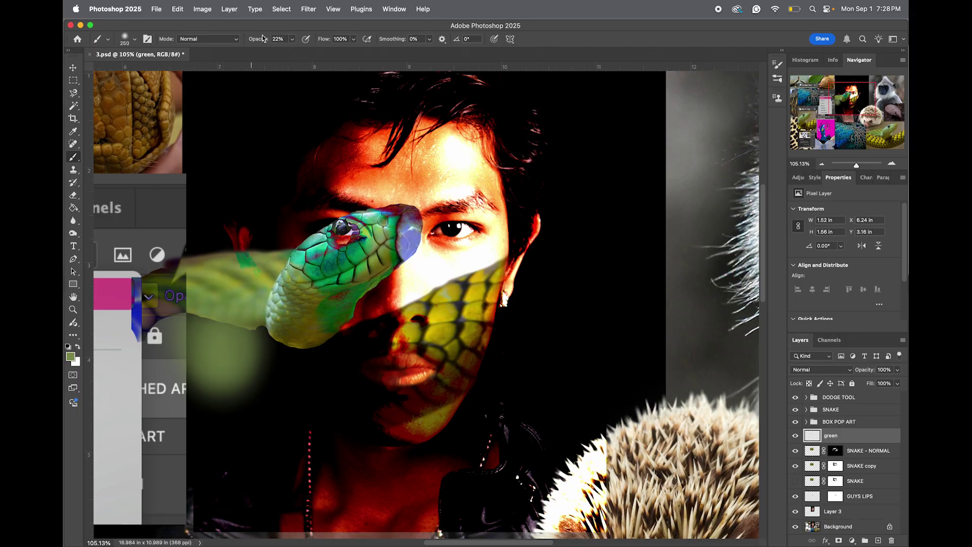
{"action": "mouse_move", "coordinate": [226, 361]}
{"action": "left_mouse_down"}
{"action": "mouse_move", "coordinate": [178, 309]}
{"action": "mouse_move", "coordinate": [191, 334]}
{"action": "mouse_move", "coordinate": [182, 434]}
{"action": "mouse_move", "coordinate": [208, 413]}
{"action": "mouse_move", "coordinate": [243, 328]}
{"action": "mouse_move", "coordinate": [249, 361]}
{"action": "mouse_move", "coordinate": [244, 394]}
{"action": "mouse_move", "coordinate": [194, 478]}
{"action": "mouse_move", "coordinate": [246, 364]}
{"action": "mouse_move", "coordinate": [267, 421]}
{"action": "mouse_move", "coordinate": [262, 405]}
{"action": "mouse_move", "coordinate": [216, 402]}
{"action": "mouse_move", "coordinate": [206, 429]}
{"action": "mouse_move", "coordinate": [219, 462]}
{"action": "mouse_move", "coordinate": [159, 480]}
{"action": "mouse_move", "coordinate": [252, 384]}
{"action": "mouse_move", "coordinate": [286, 384]}
{"action": "mouse_move", "coordinate": [264, 355]}
{"action": "mouse_move", "coordinate": [287, 393]}
{"action": "mouse_move", "coordinate": [263, 371]}
{"action": "mouse_move", "coordinate": [298, 417]}
{"action": "mouse_move", "coordinate": [287, 414]}
{"action": "mouse_move", "coordinate": [321, 438]}
{"action": "left_mouse_up"}
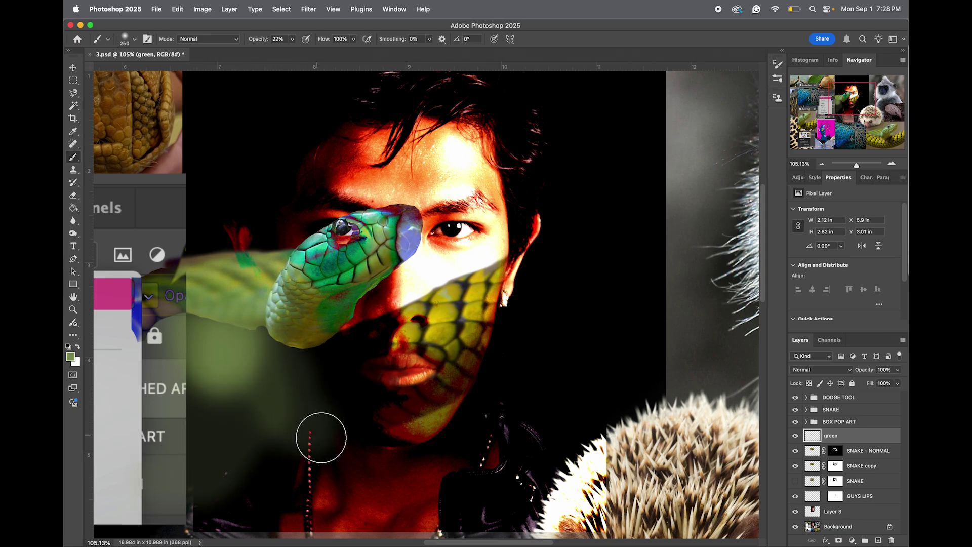
{"action": "key", "text": "bracketleft"}
{"action": "key", "text": "bracketleft"}
{"action": "key", "text": "bracketleft"}
{"action": "key", "text": "bracketleft"}
{"action": "key", "text": "bracketleft"}
{"action": "key", "text": "bracketleft"}
{"action": "mouse_move", "coordinate": [302, 376]}
{"action": "left_mouse_down"}
{"action": "mouse_move", "coordinate": [346, 430]}
{"action": "mouse_move", "coordinate": [394, 449]}
{"action": "left_mouse_up"}
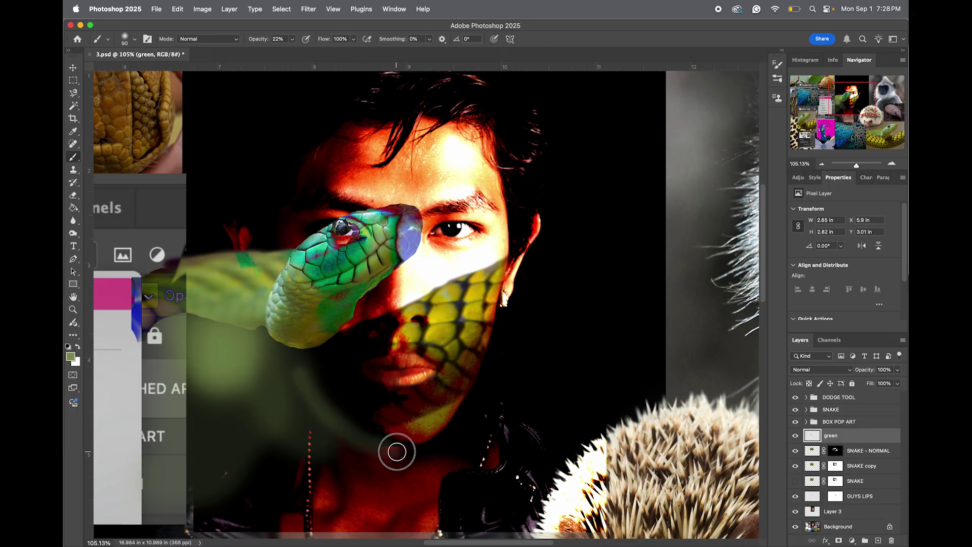
{"action": "mouse_move", "coordinate": [295, 364]}
{"action": "left_mouse_down"}
{"action": "mouse_move", "coordinate": [273, 334]}
{"action": "mouse_move", "coordinate": [263, 348]}
{"action": "mouse_move", "coordinate": [278, 380]}
{"action": "mouse_move", "coordinate": [255, 371]}
{"action": "left_mouse_up"}
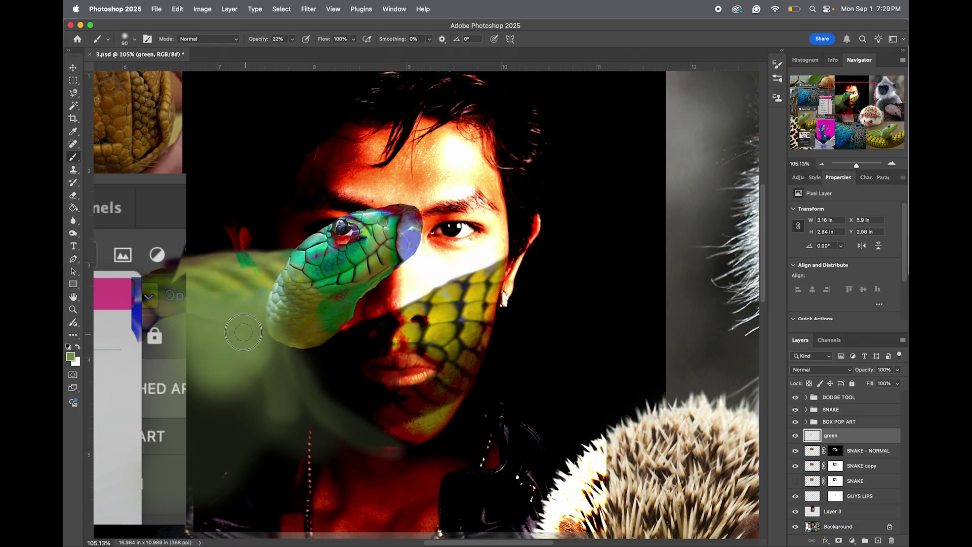
Resample a darker green from the shading, brush it over the area, and zoom out
{"action": "key", "text": "i"}
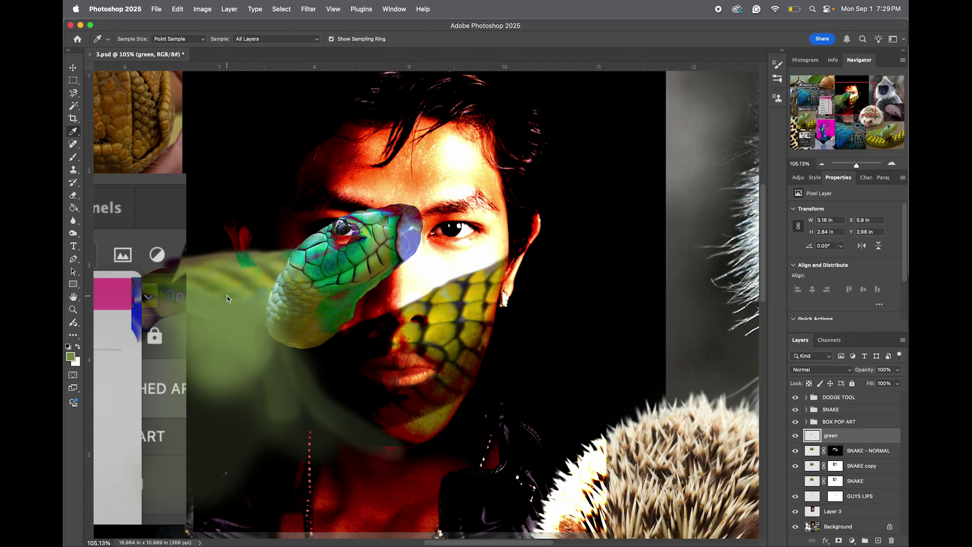
{"action": "left_click", "coordinate": [226, 279]}
{"action": "key", "text": "b"}
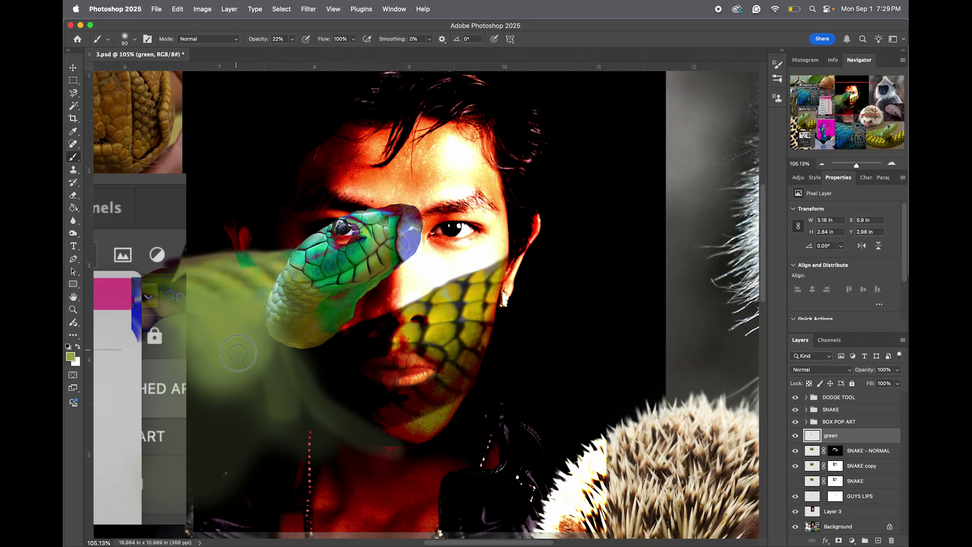
{"action": "key", "text": "i"}
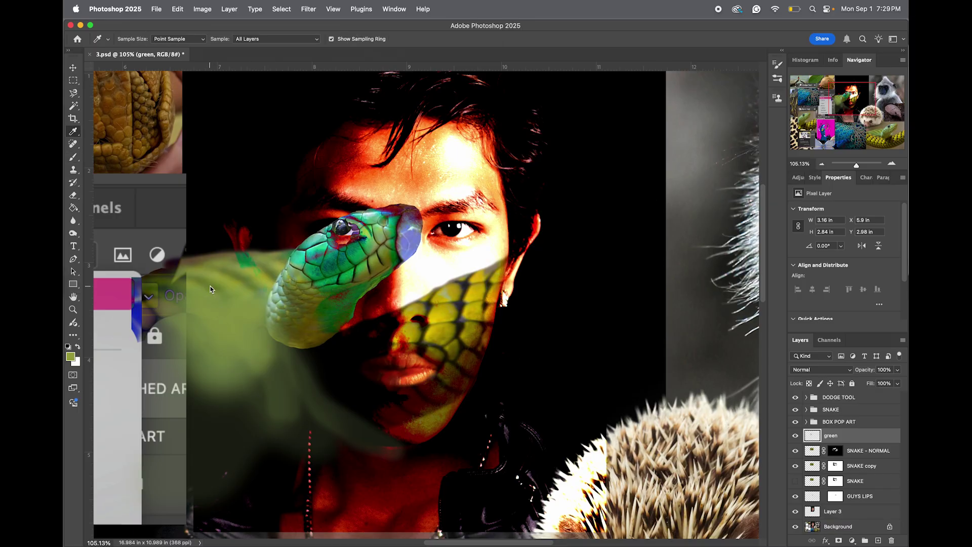
{"action": "left_click", "coordinate": [211, 286]}
{"action": "key", "text": "b"}
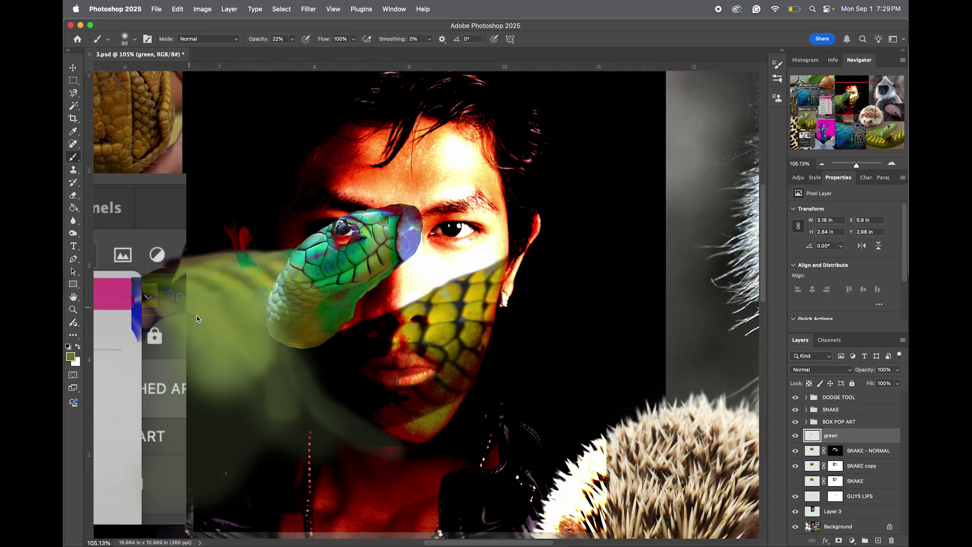
{"action": "left_click_drag", "start_coordinate": [245, 348], "coordinate": [257, 314]}
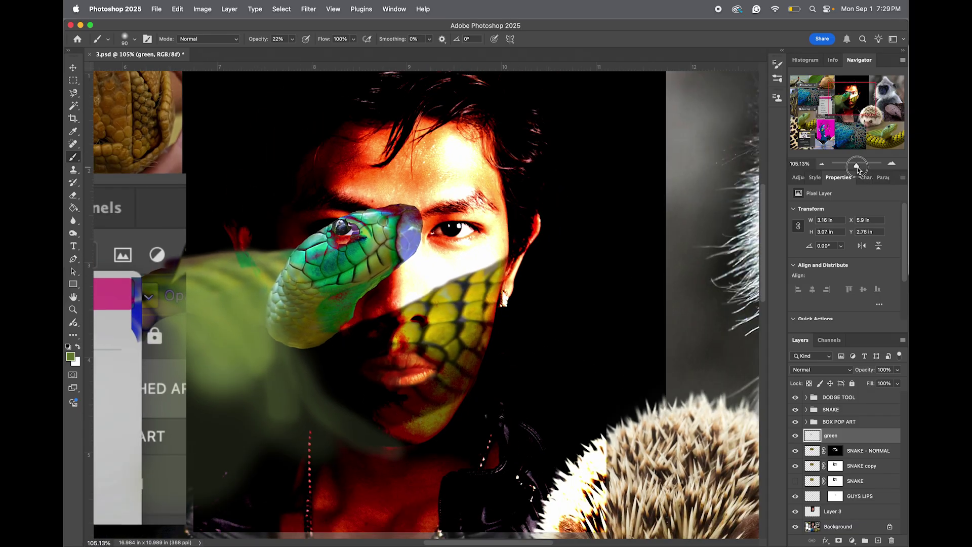
{"action": "left_click_drag", "start_coordinate": [858, 168], "coordinate": [851, 166]}
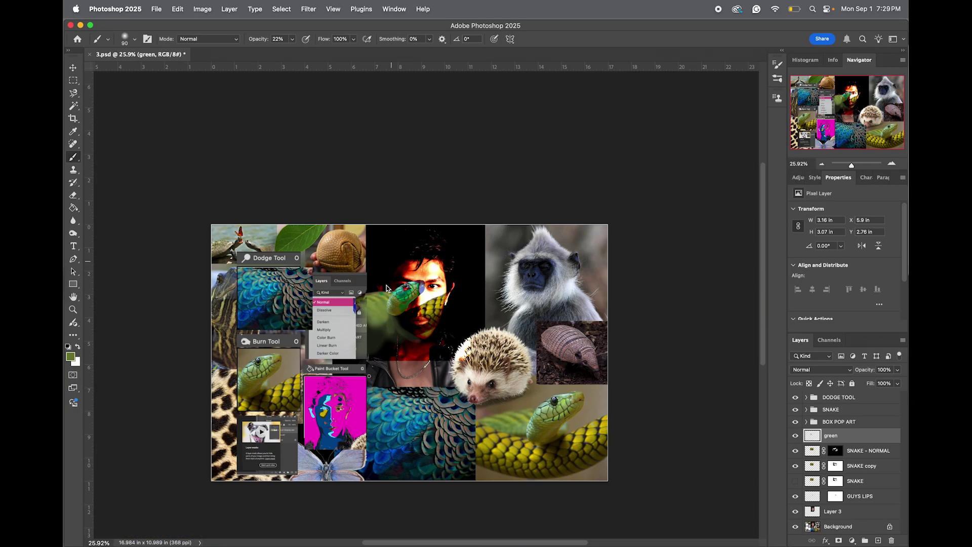
Zoom in on the snake's head and duplicate the SNAKE - NORMAL layer
{"action": "key", "text": "z"}
{"action": "left_click_drag", "start_coordinate": [418, 289], "coordinate": [418, 289]}
{"action": "key", "text": "b"}
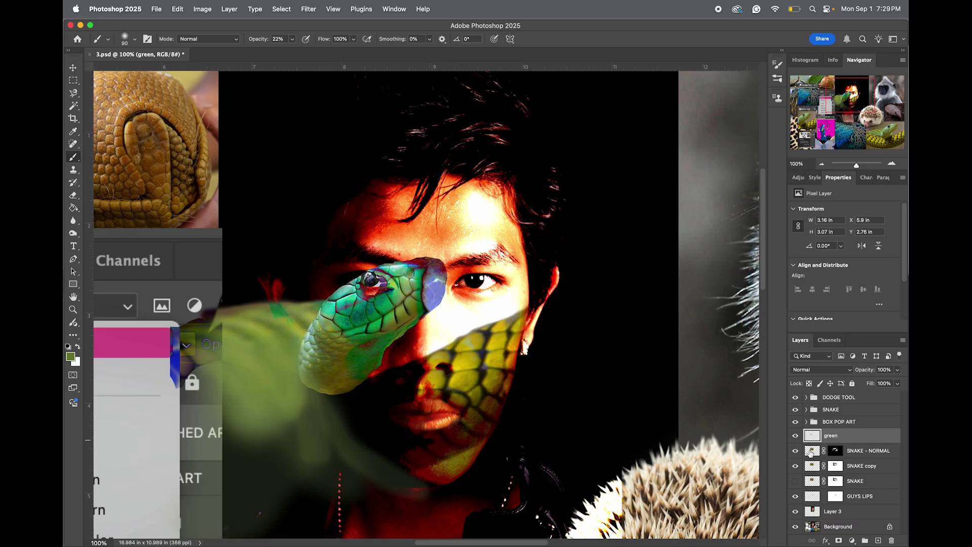
{"action": "right_click", "coordinate": [869, 455]}
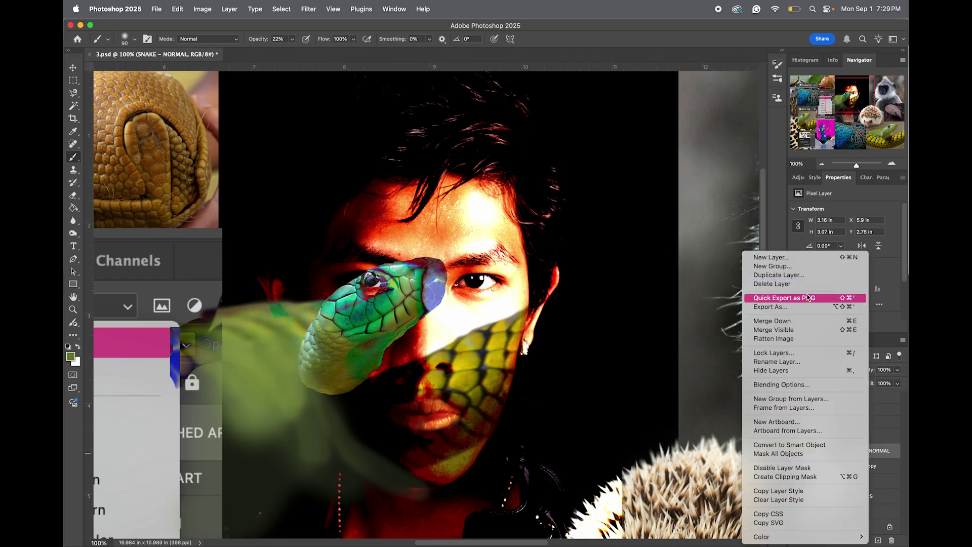
{"action": "left_click", "coordinate": [804, 275]}
{"action": "key", "text": "Return"}
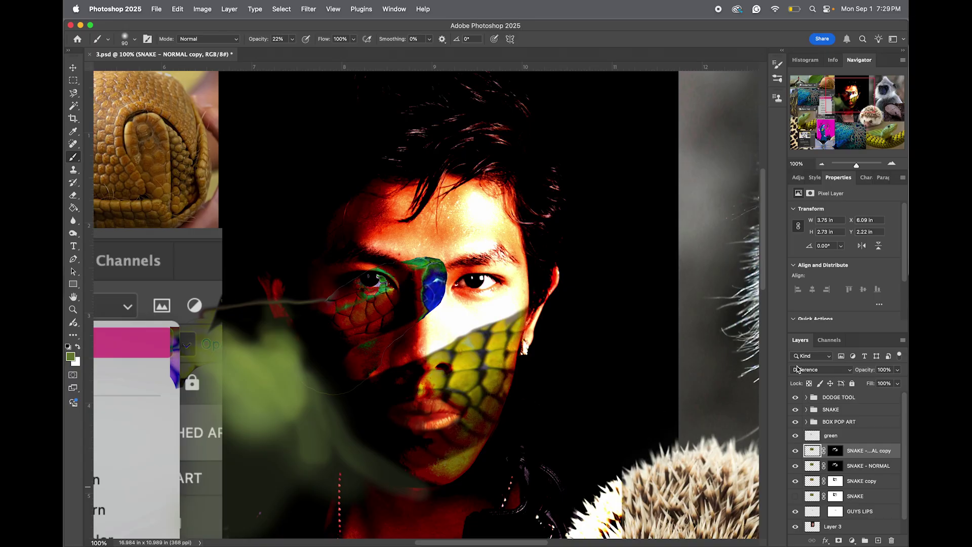
Set the copy's blending to Normal, target its layer mask, and set brush opacity to 100%
{"action": "left_click", "coordinate": [797, 369]}
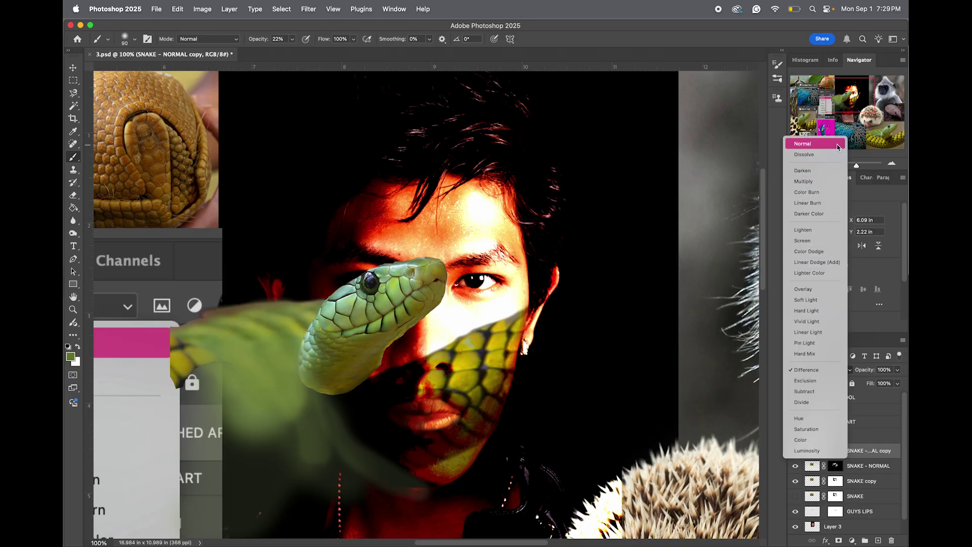
{"action": "left_click", "coordinate": [837, 144]}
{"action": "left_click", "coordinate": [835, 451]}
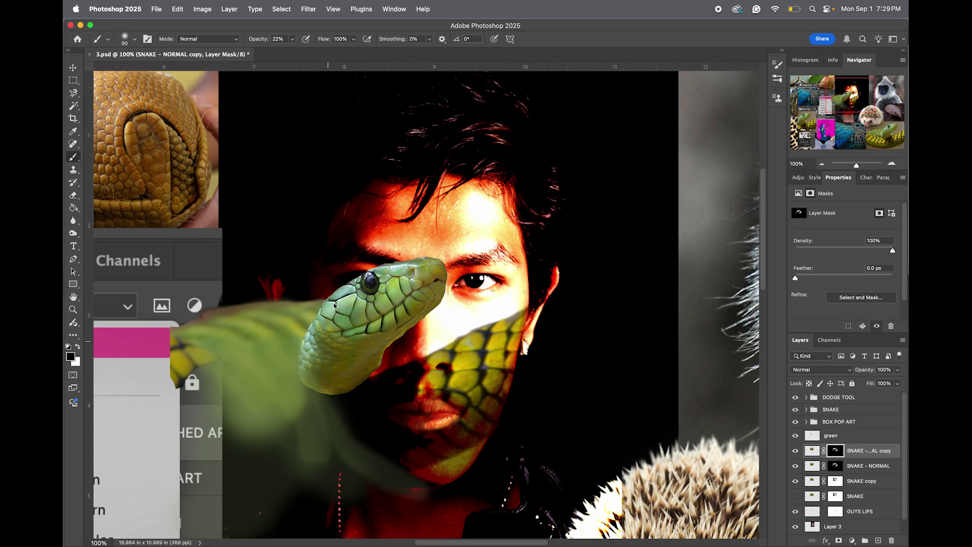
{"action": "left_click", "coordinate": [277, 39]}
Paint the snake head back in on the copy's mask and repaint the eye in white
{"action": "mouse_move", "coordinate": [331, 349]}
{"action": "left_mouse_down"}
{"action": "mouse_move", "coordinate": [352, 298]}
{"action": "mouse_move", "coordinate": [378, 314]}
{"action": "mouse_move", "coordinate": [408, 281]}
{"action": "mouse_move", "coordinate": [374, 279]}
{"action": "mouse_move", "coordinate": [413, 298]}
{"action": "mouse_move", "coordinate": [408, 273]}
{"action": "mouse_move", "coordinate": [390, 296]}
{"action": "mouse_move", "coordinate": [396, 326]}
{"action": "mouse_move", "coordinate": [377, 292]}
{"action": "mouse_move", "coordinate": [334, 308]}
{"action": "mouse_move", "coordinate": [319, 352]}
{"action": "left_mouse_up"}
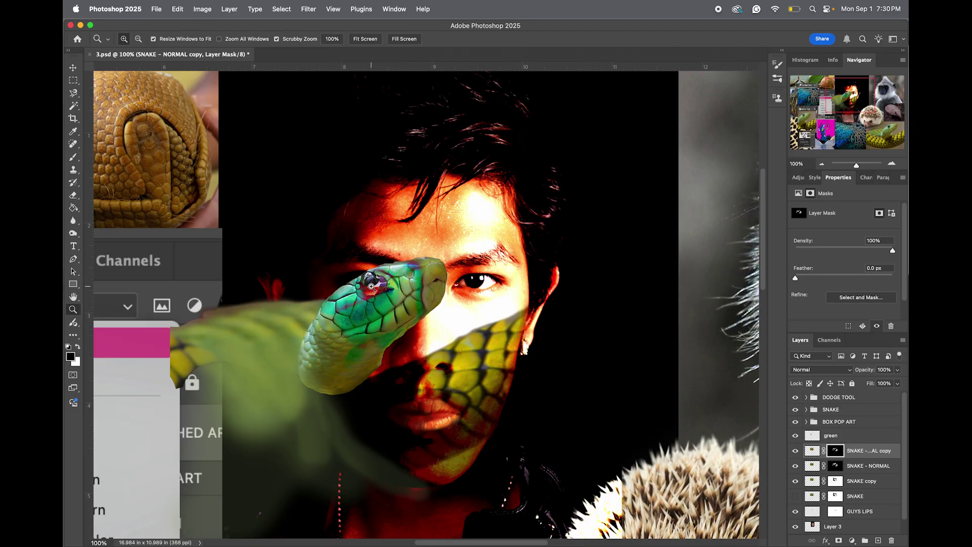
{"action": "key", "text": "x"}
{"action": "key", "text": "b"}
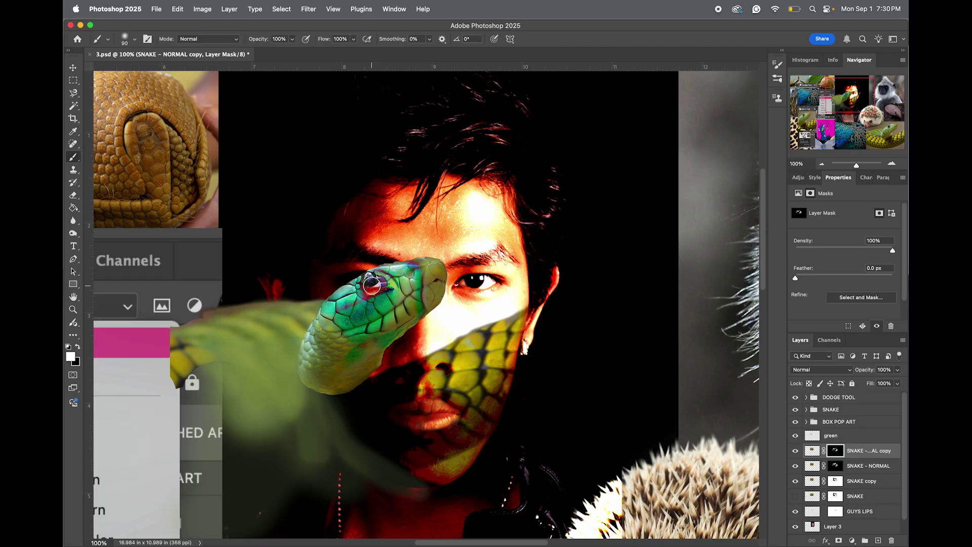
{"action": "key", "text": "x"}
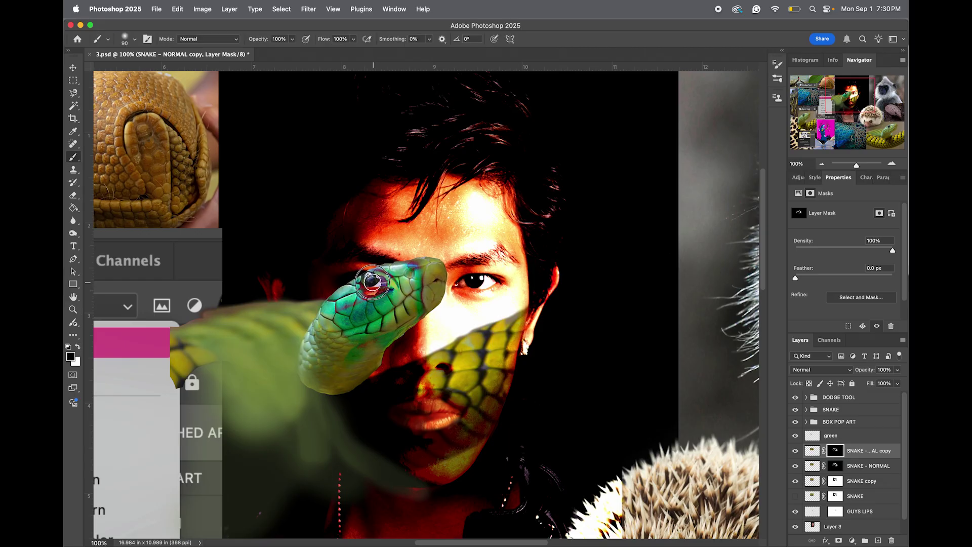
{"action": "key", "text": "x"}
{"action": "mouse_move", "coordinate": [371, 281]}
{"action": "left_mouse_down"}
{"action": "mouse_move", "coordinate": [379, 295]}
{"action": "mouse_move", "coordinate": [372, 283]}
{"action": "left_mouse_up"}
Touch up the mask along the snake's neck in black, then zoom out
{"action": "key", "text": "x"}
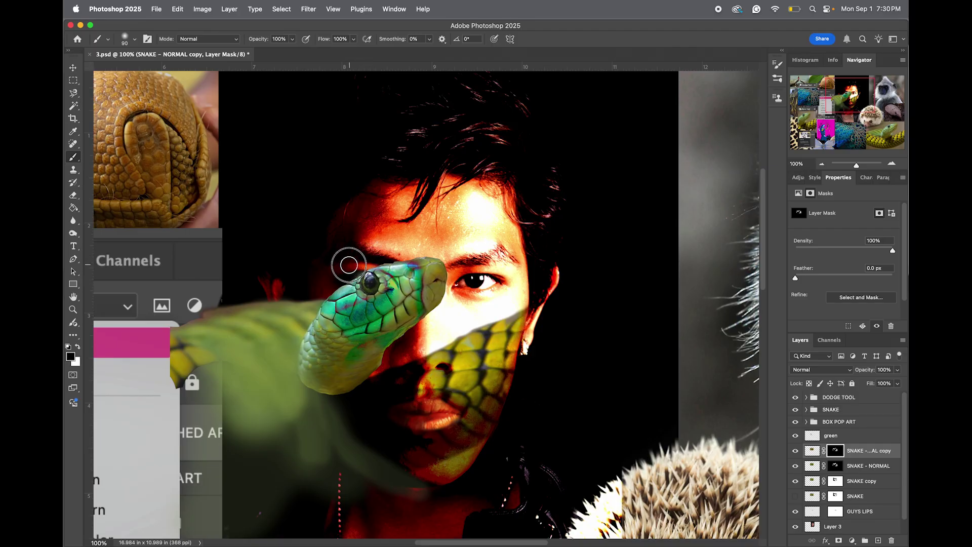
{"action": "left_click_drag", "start_coordinate": [396, 294], "coordinate": [369, 348]}
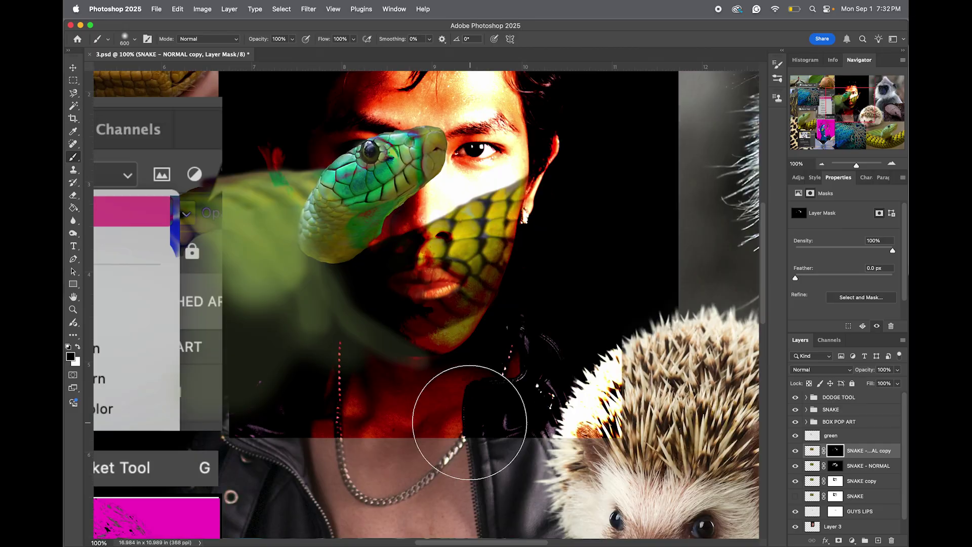
{"action": "scroll", "coordinate": [469, 423], "scroll_direction": "up", "scroll_amount": 5}
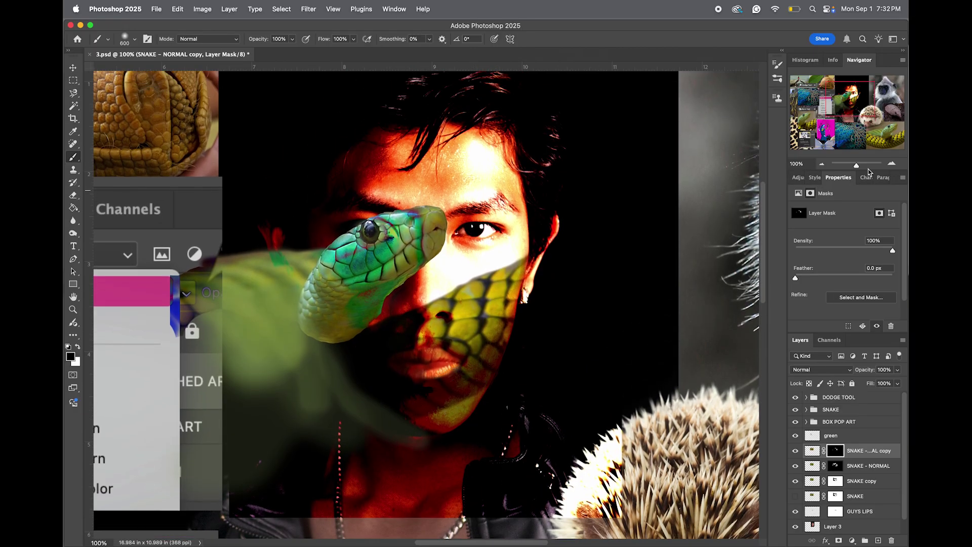
{"action": "left_click_drag", "start_coordinate": [858, 166], "coordinate": [856, 168]}
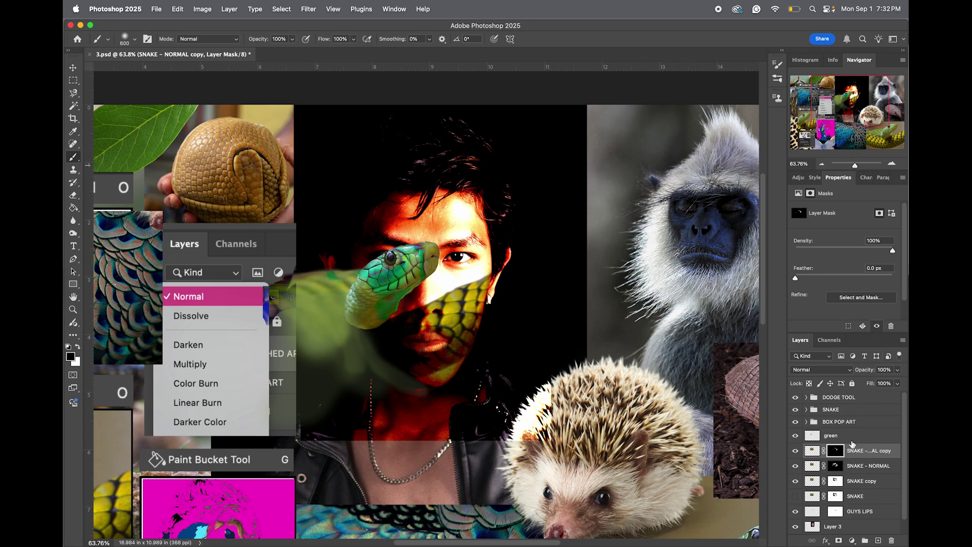
Select the green, snake, GUYS LIPS and Layer 3 layers and group them into Group 1
{"action": "scroll", "coordinate": [852, 444], "scroll_direction": "down", "scroll_amount": 1}
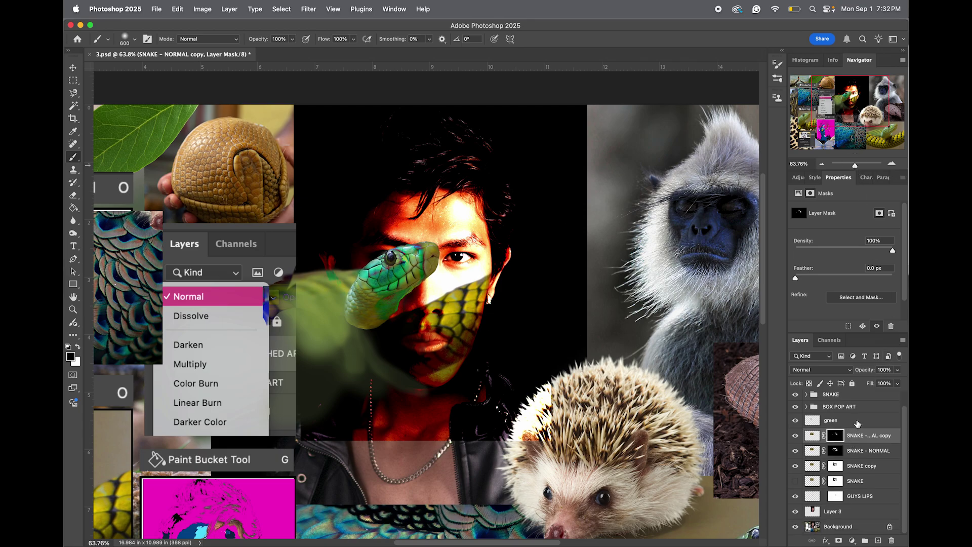
{"action": "left_click", "coordinate": [857, 422]}
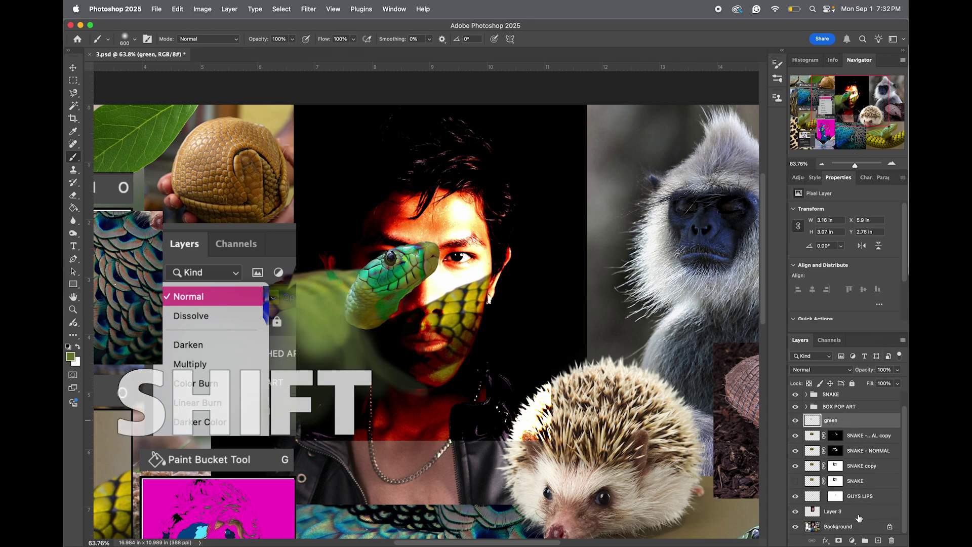
{"action": "left_click", "coordinate": [858, 517], "text": "shift"}
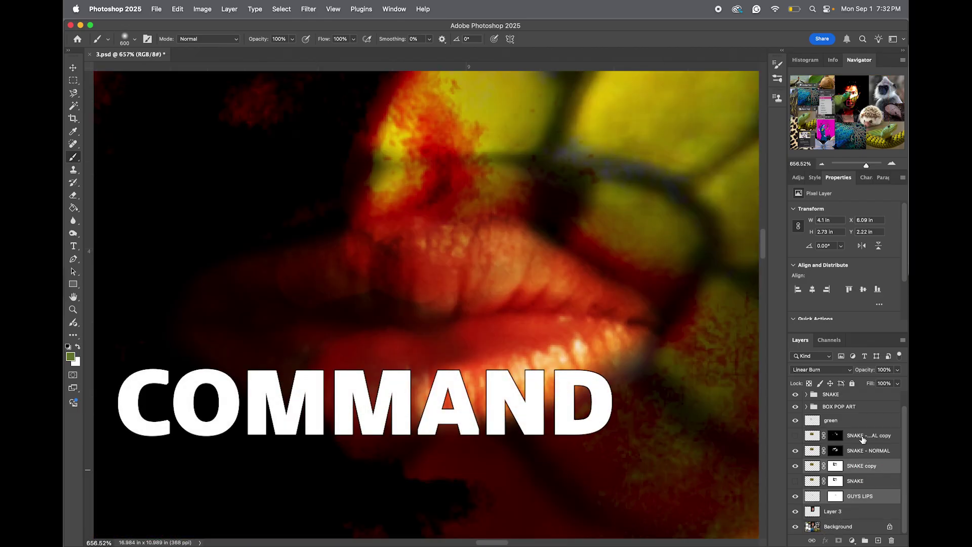
{"action": "left_click", "coordinate": [862, 437], "text": "super"}
{"action": "left_click", "coordinate": [870, 481], "text": "super"}
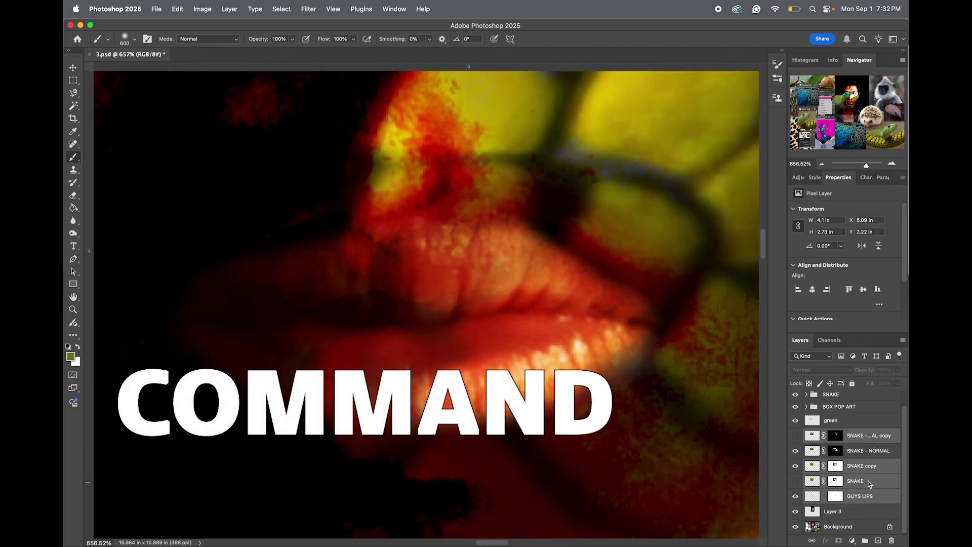
{"action": "left_click", "coordinate": [852, 424], "text": "super"}
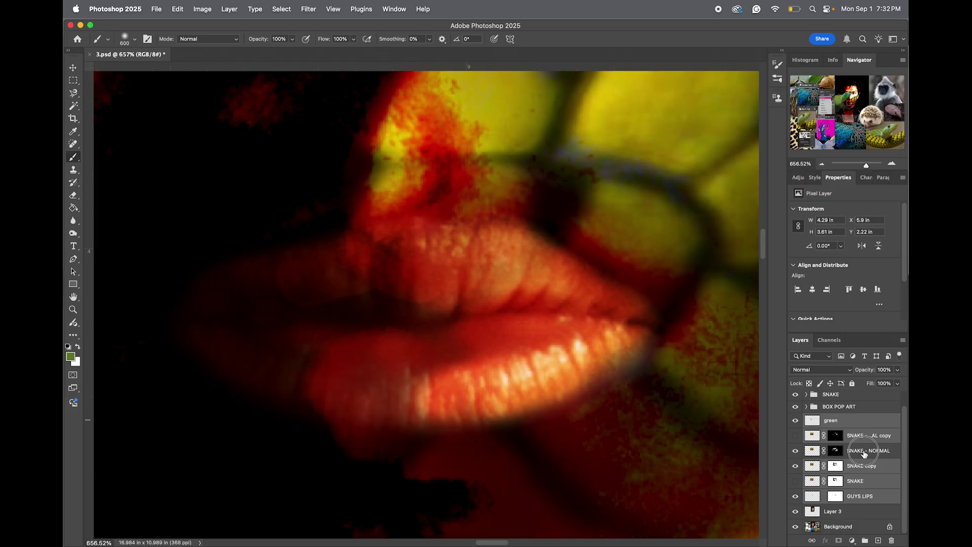
{"action": "left_click", "coordinate": [855, 450]}
{"action": "left_click", "coordinate": [853, 422]}
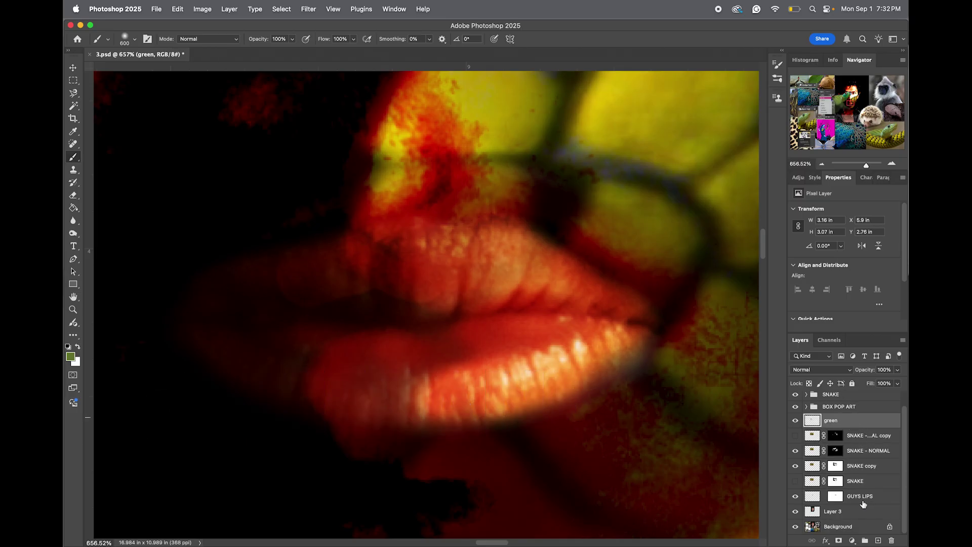
{"action": "left_click", "coordinate": [849, 511], "text": "shift"}
{"action": "left_click_drag", "start_coordinate": [849, 511], "coordinate": [865, 540]}
{"action": "left_click_drag", "start_coordinate": [867, 165], "coordinate": [856, 165]}
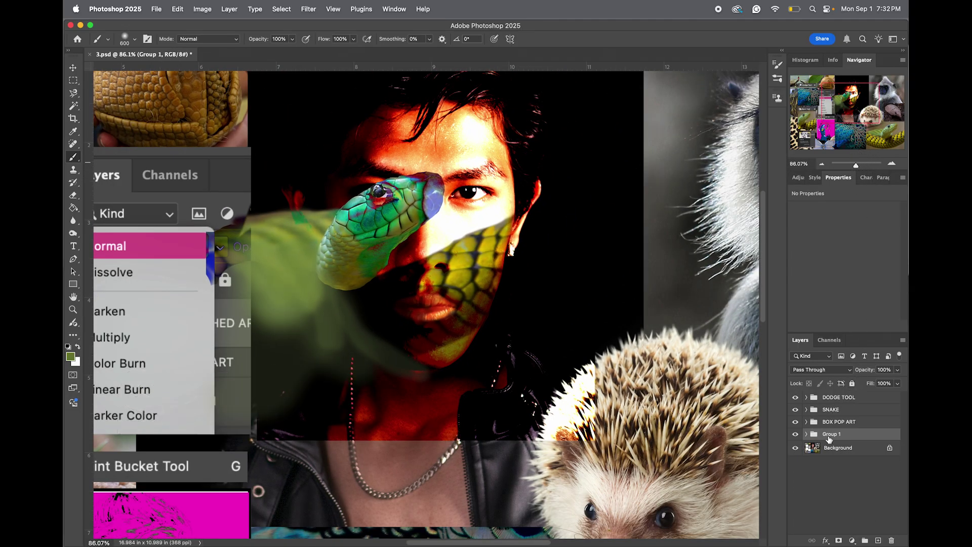
{"action": "double_click", "coordinate": [828, 435]}
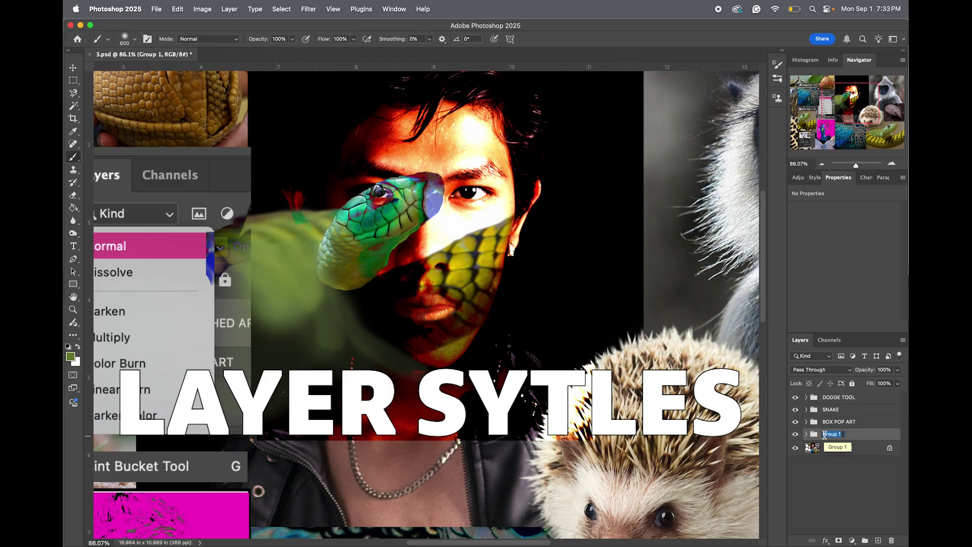
Name the group LAYER STYLES, then capture a screenshot of the collage region
{"action": "type", "text": "LAYER STYLES"}
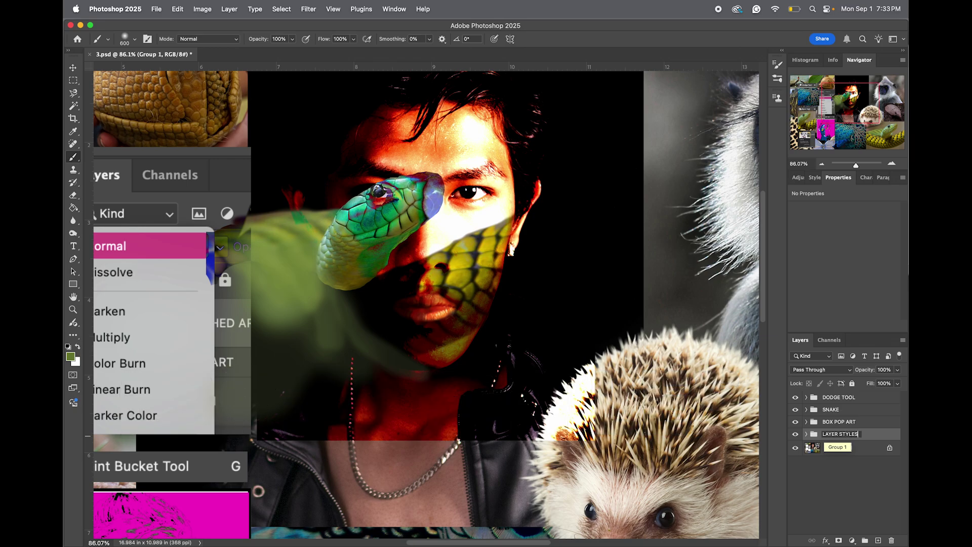
{"action": "key", "text": "Return"}
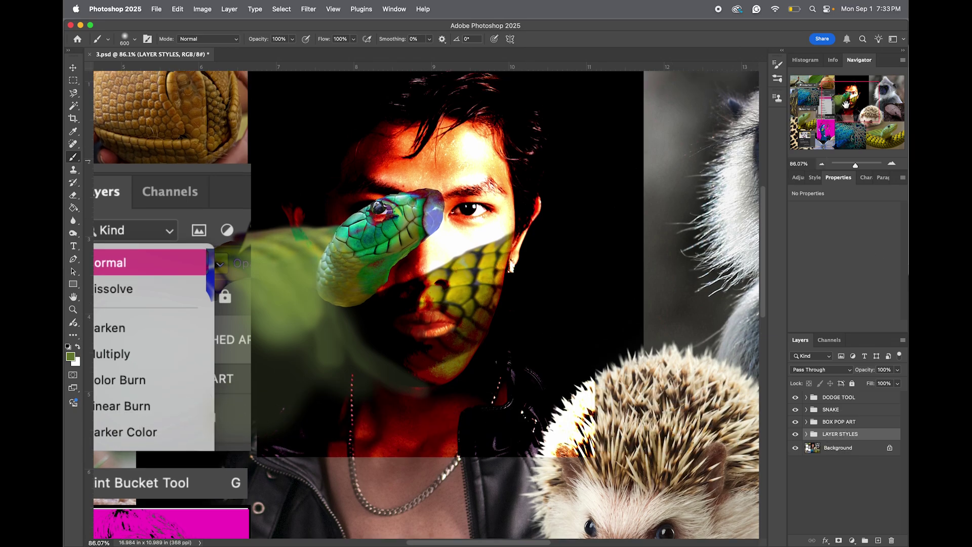
{"action": "left_click_drag", "start_coordinate": [842, 103], "coordinate": [838, 100]}
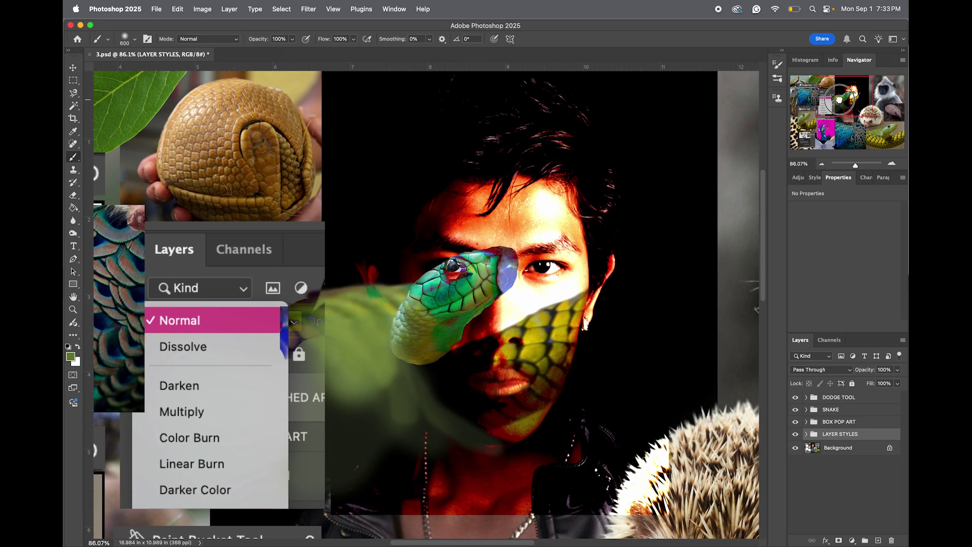
{"action": "key", "text": "shift+super+4"}
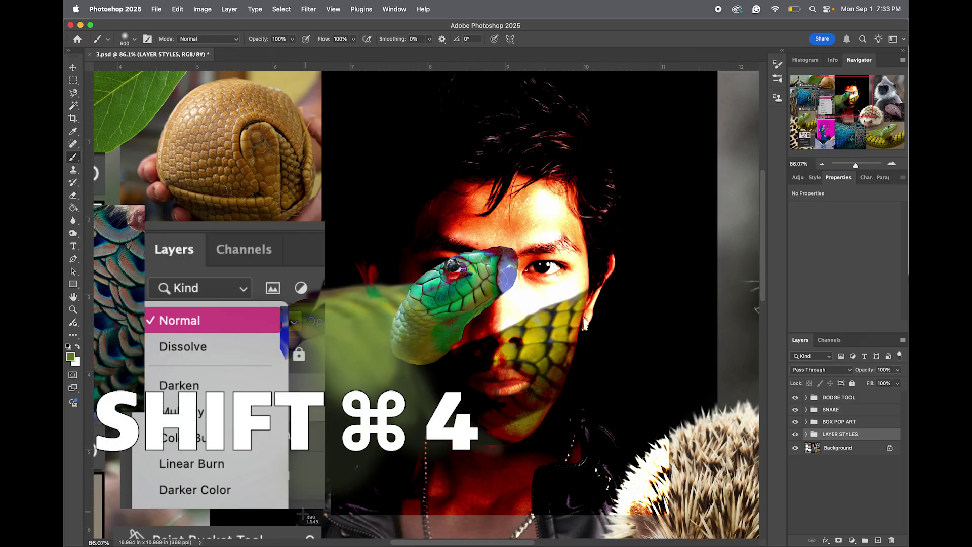
{"action": "left_click_drag", "start_coordinate": [303, 513], "coordinate": [723, 70]}
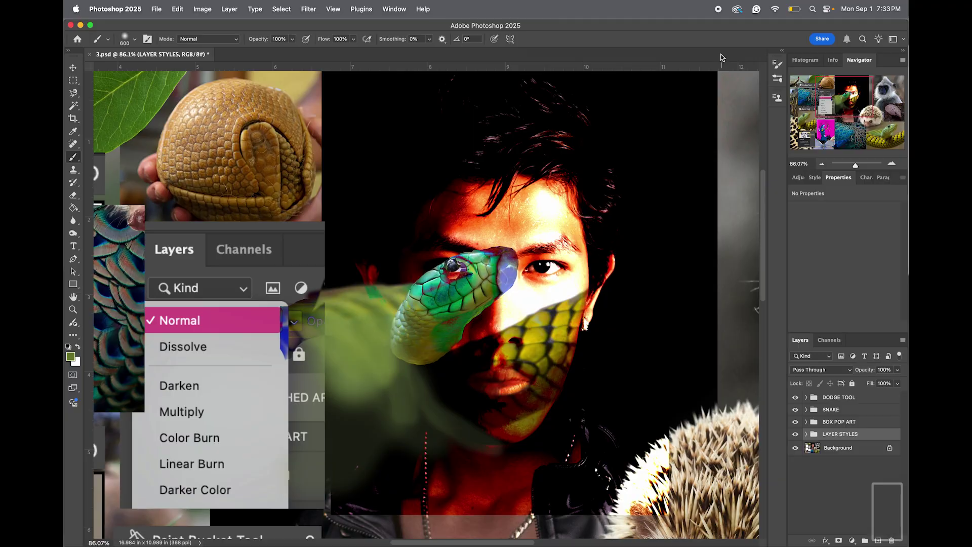